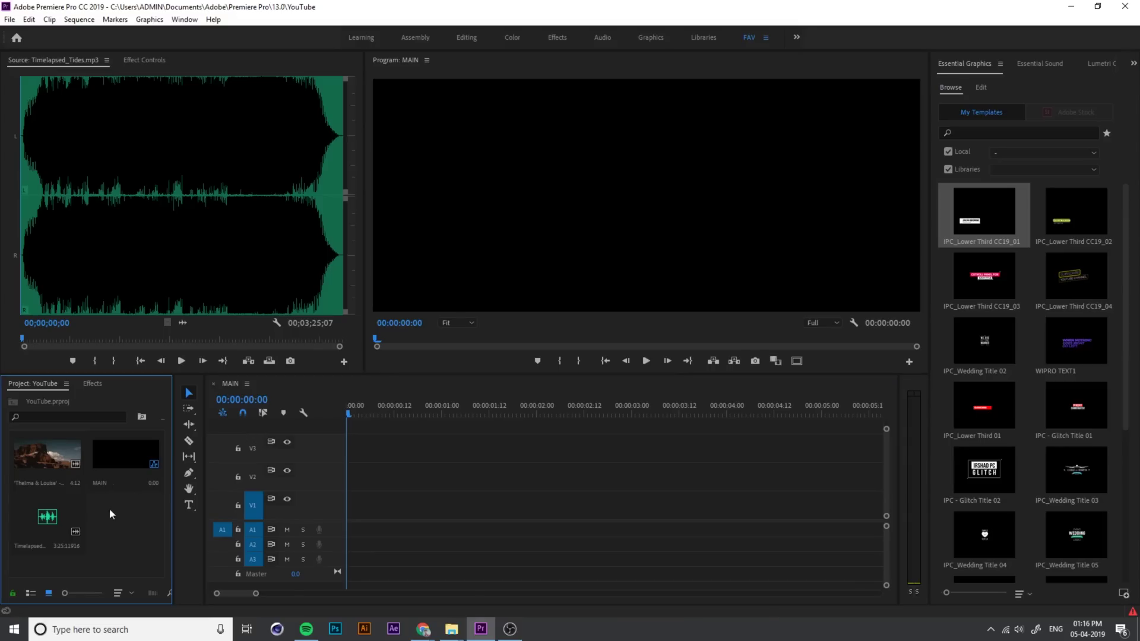
Preview the Thelma & Louise ending scene clip in the Source monitor and place it on V1 at the start of MAIN
click(130, 463)
double_click(38, 462)
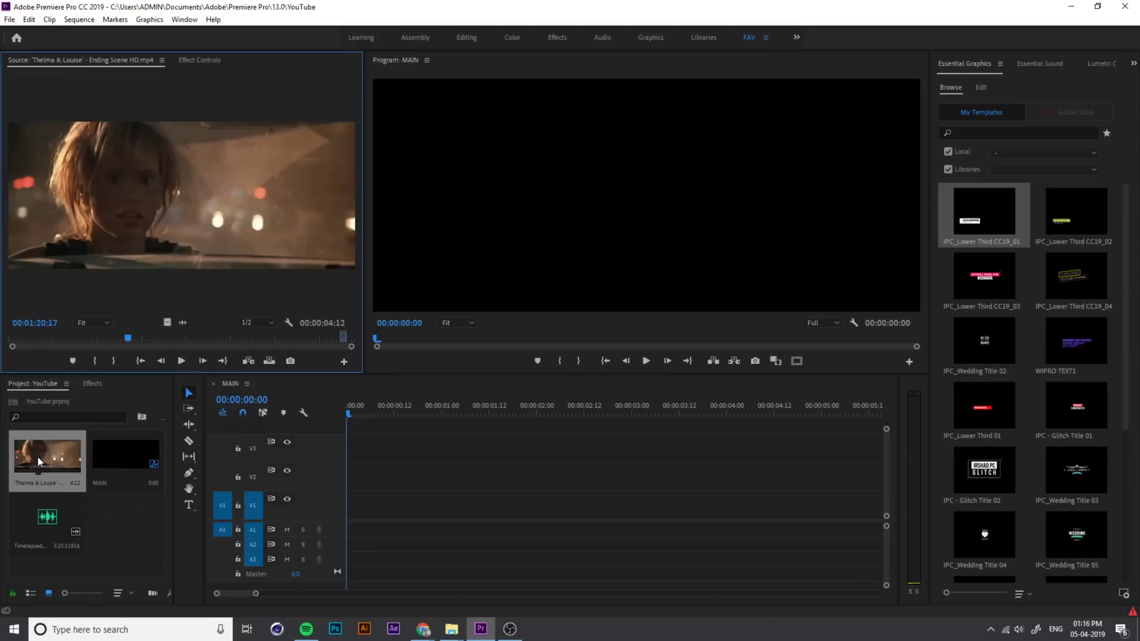
drag(128, 338, 343, 349)
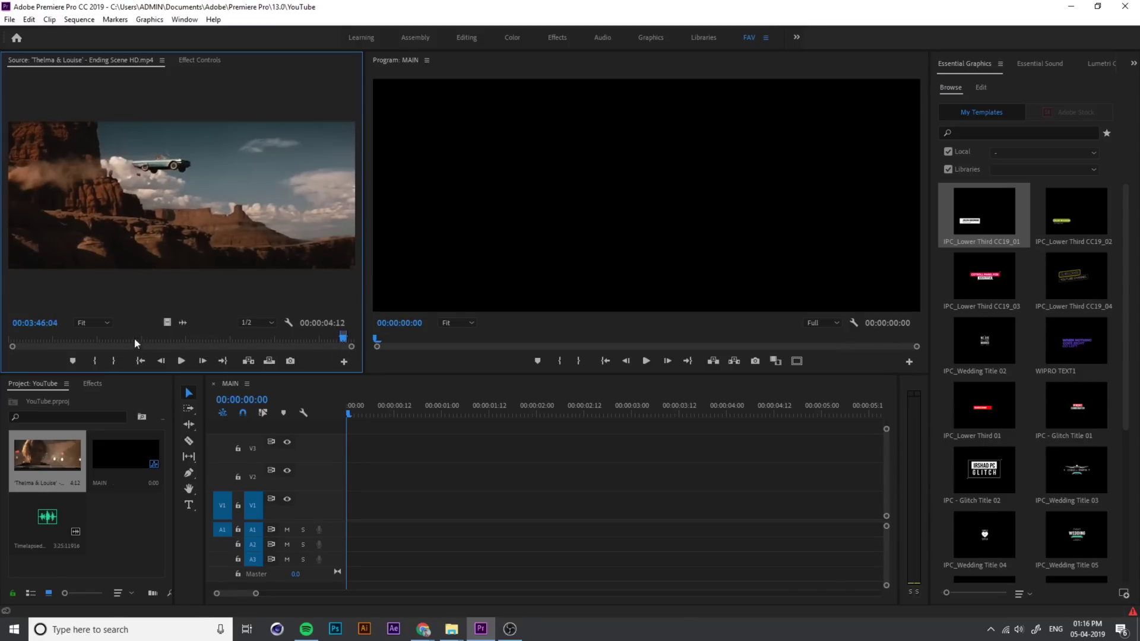
drag(206, 382, 353, 504)
mouse_move(364, 412)
mouse_down()
mouse_move(440, 422)
mouse_move(350, 422)
mouse_up()
Load Timelapsed_Tides.mp3 in the Source monitor and play the MAIN sequence from the beginning
double_click(73, 521)
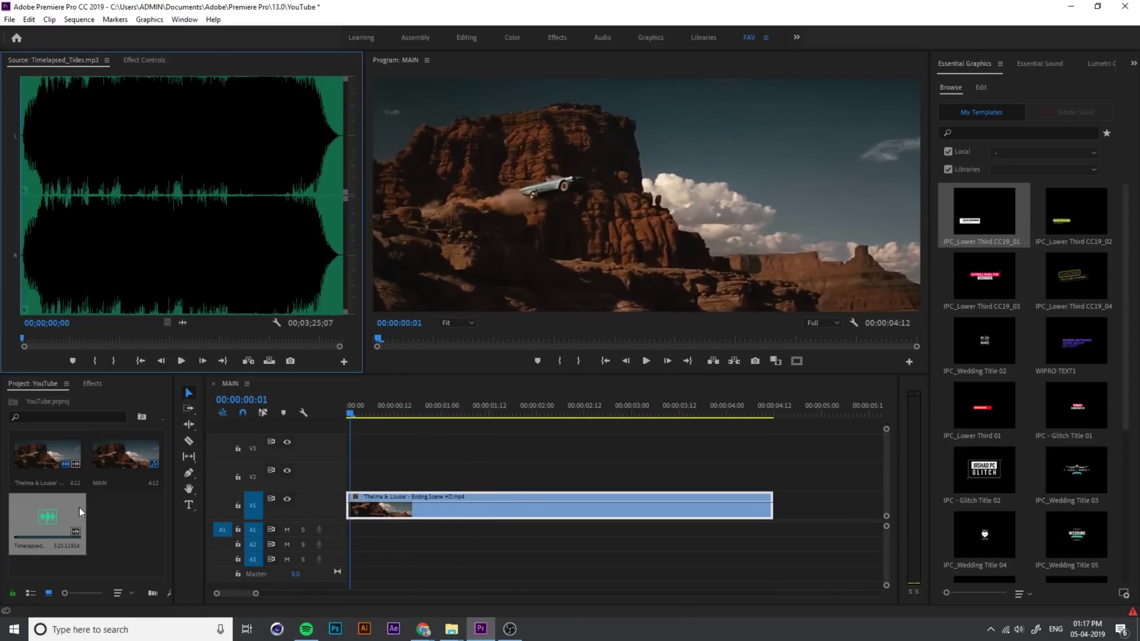
key(Home)
key(space)
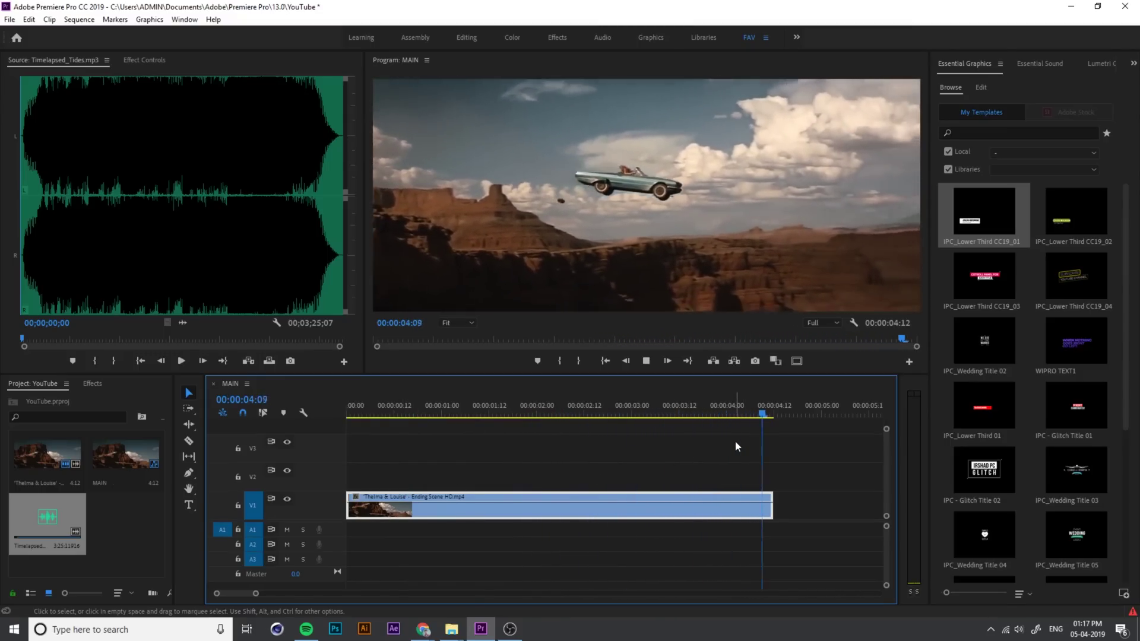
Try adding a frame hold to the clip at 00:00:02:11, scrub through the result, and undo it
drag(373, 408, 584, 428)
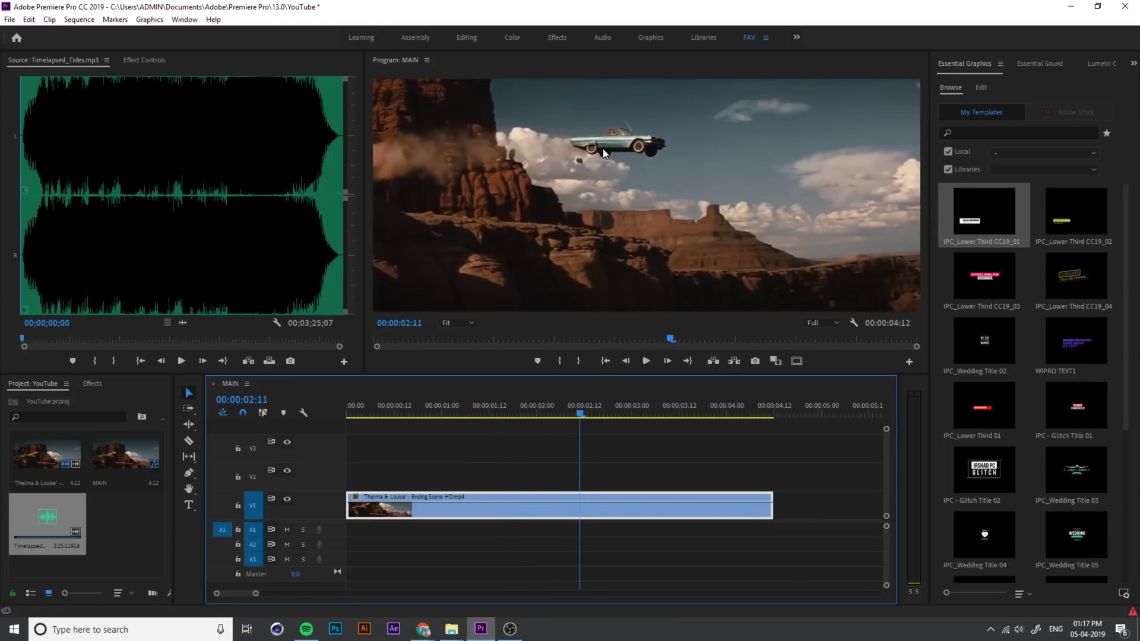
right_click(587, 514)
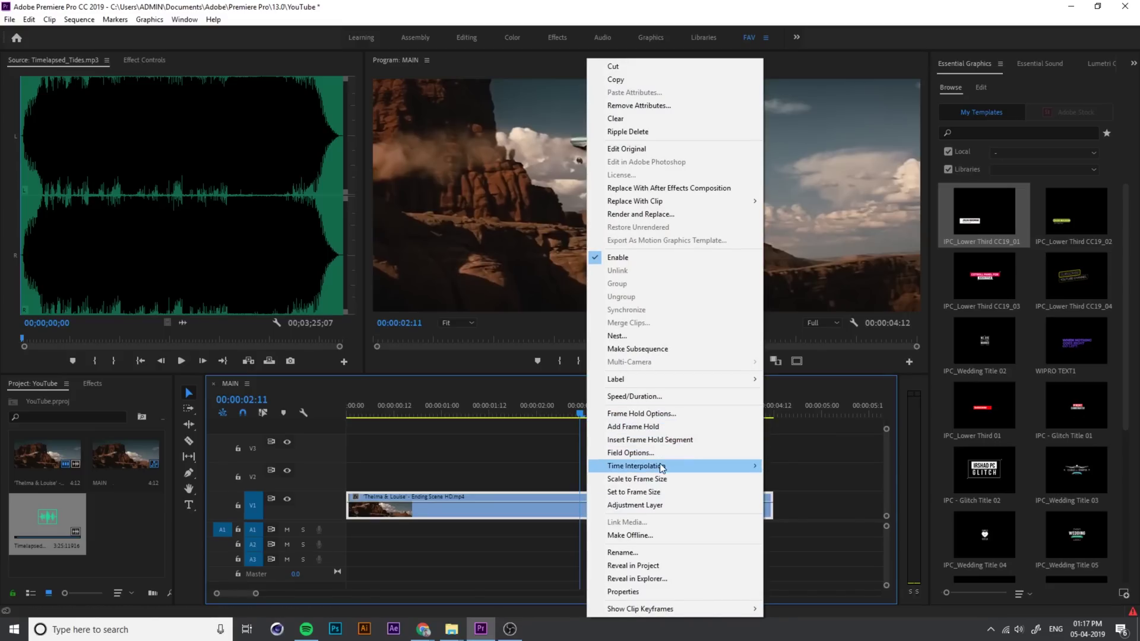
click(645, 431)
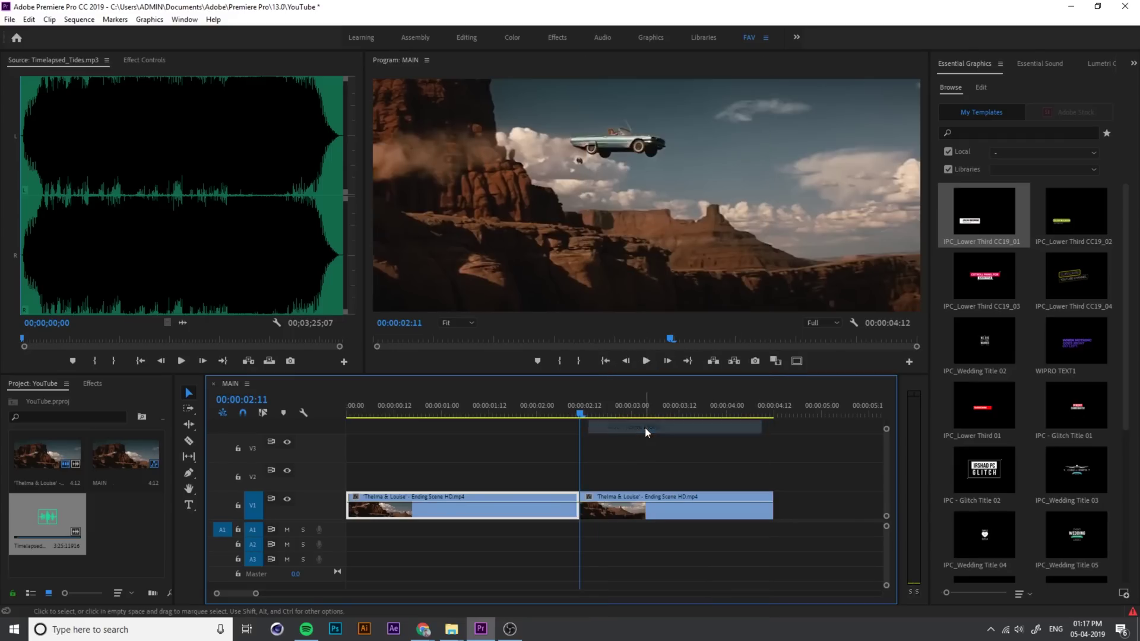
drag(581, 418, 637, 425)
drag(757, 423, 711, 430)
key(ctrl+z)
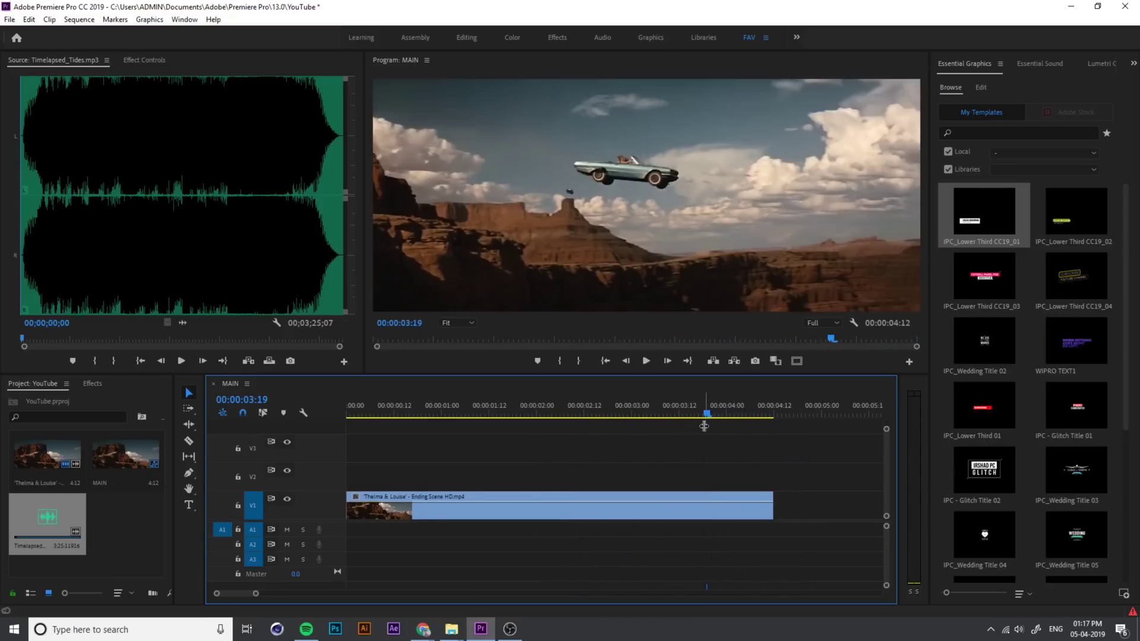
Insert a frame hold segment into the clip at 00:00:02:19
drag(547, 425, 614, 413)
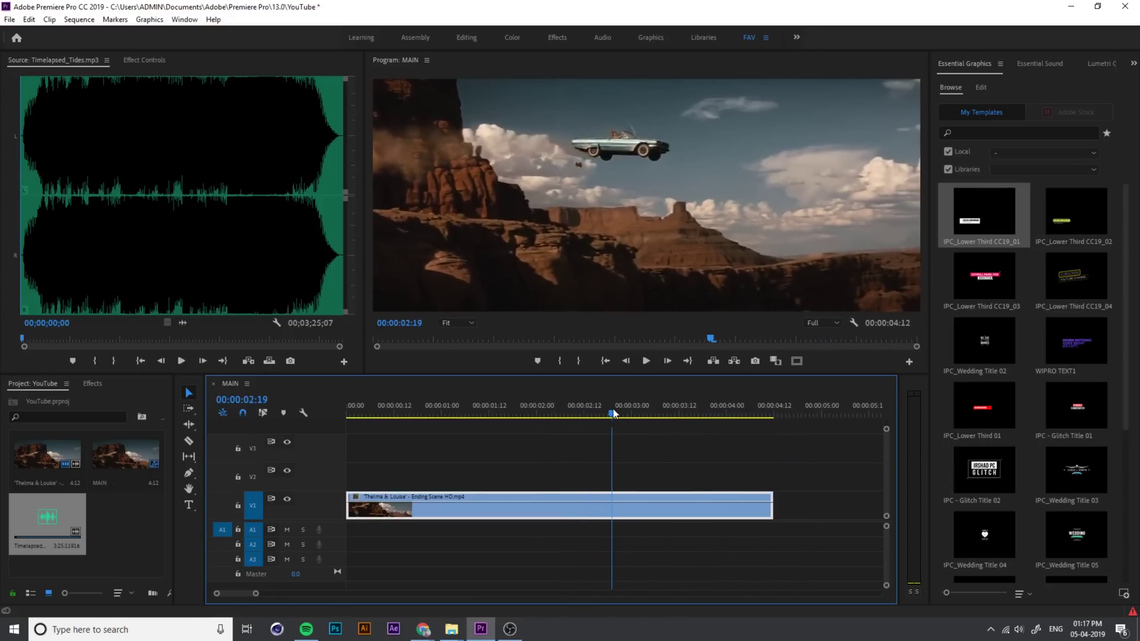
right_click(613, 514)
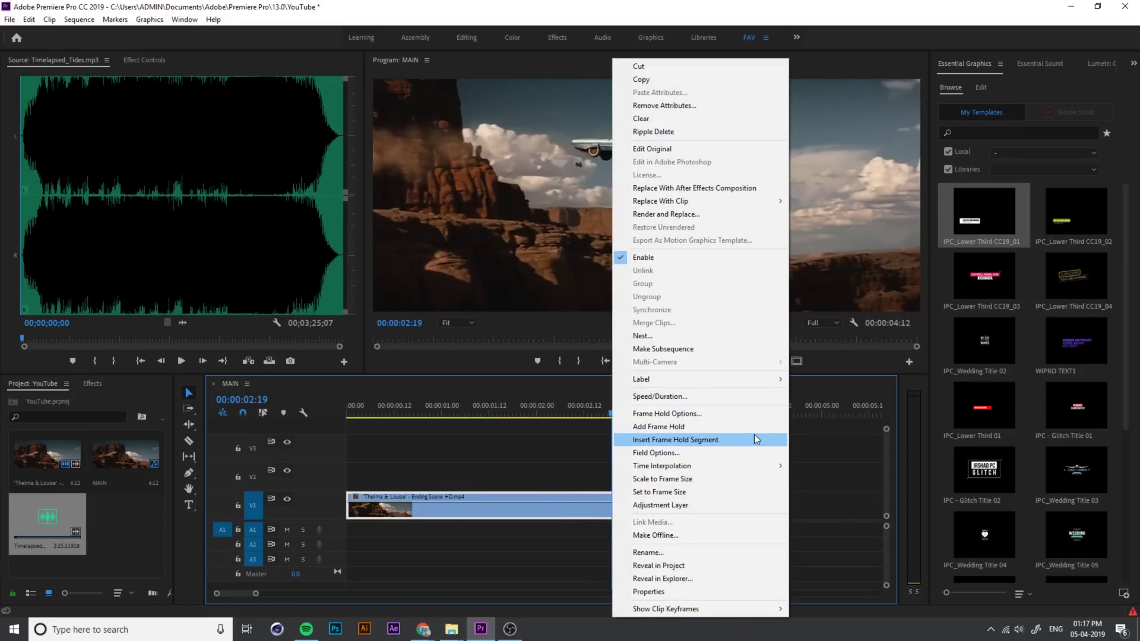
click(710, 439)
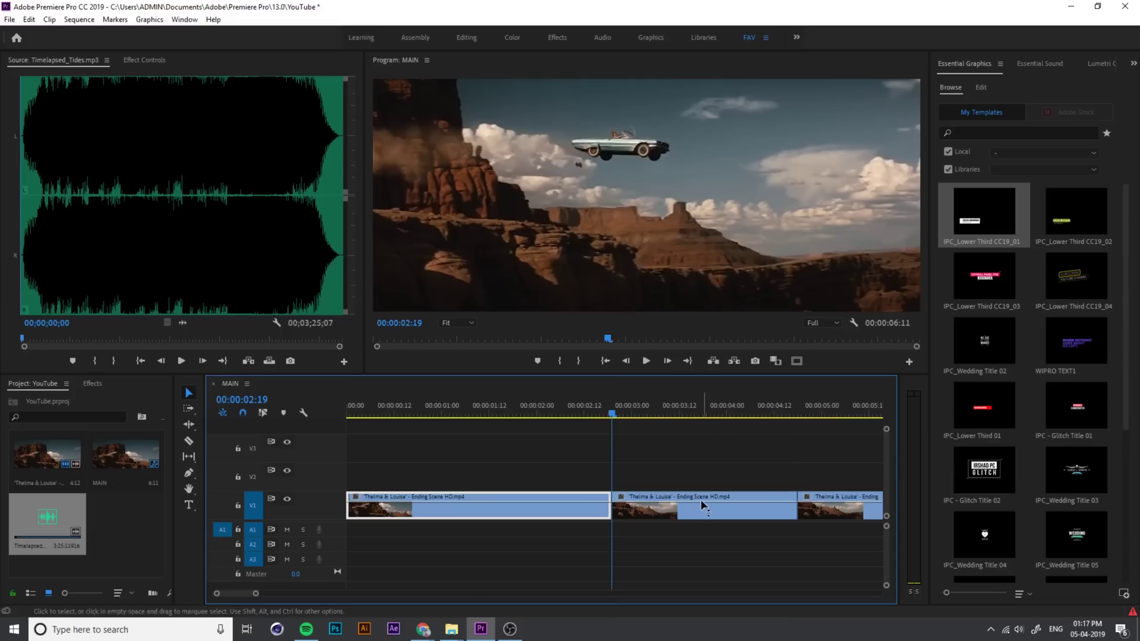
Play the sequence from before the frozen segment through into the last clip to review the freeze
key(minus)
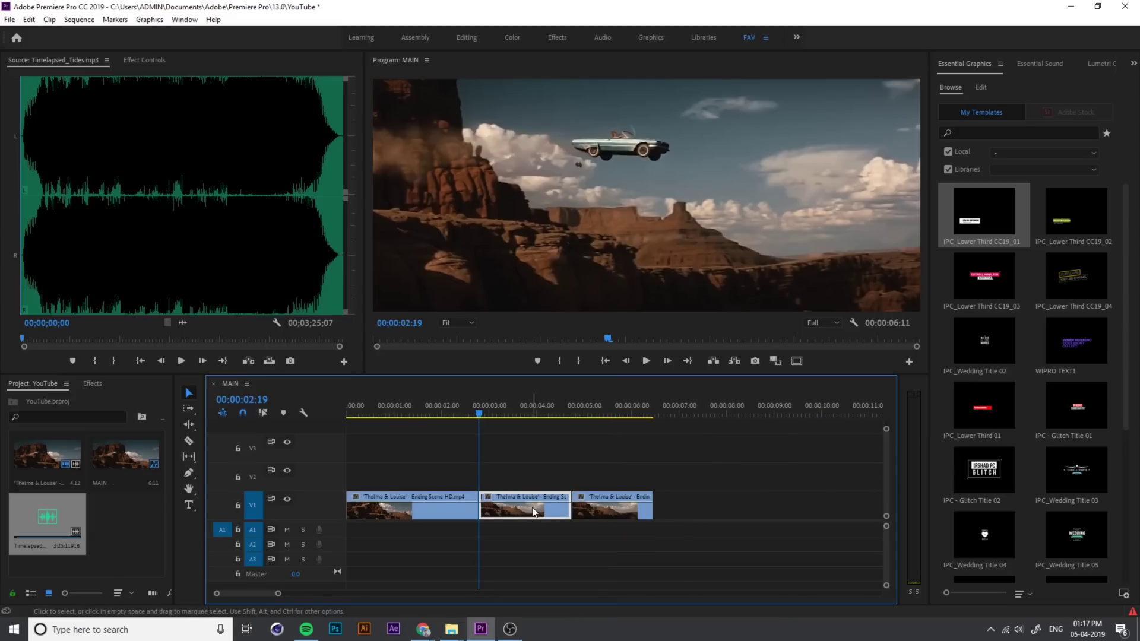
drag(480, 414, 432, 429)
key(space)
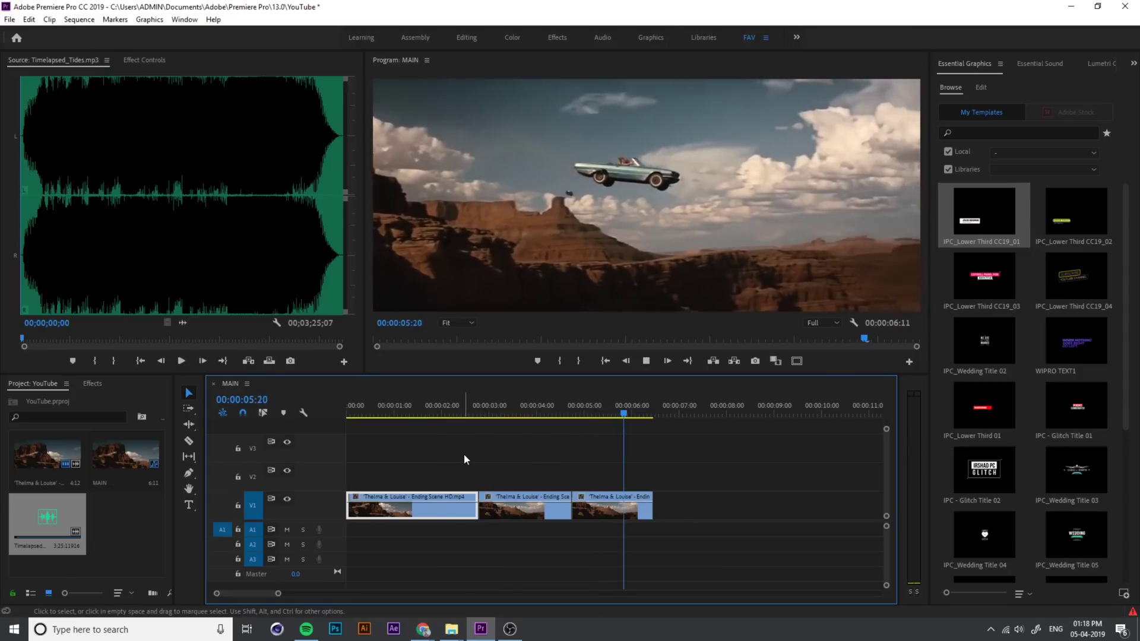
key(space)
Extend the frozen segment to end shortly after 00:00:05:00, move the last clip against it, and play the transition
click(525, 515)
drag(590, 507, 714, 502)
drag(571, 507, 599, 507)
drag(735, 517, 642, 518)
drag(454, 414, 451, 415)
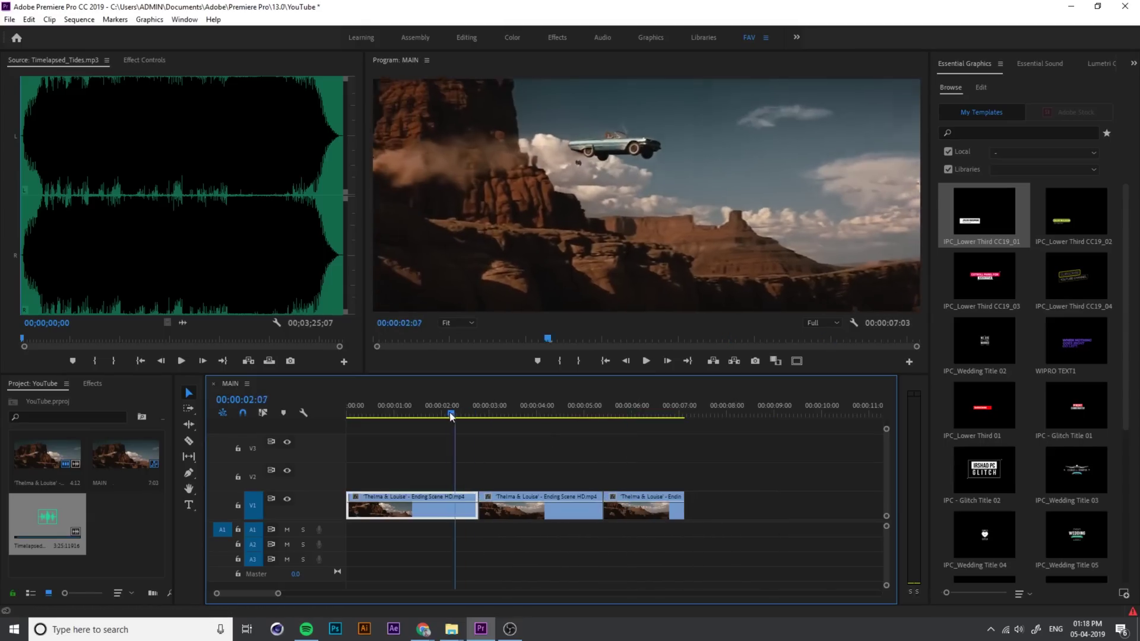
key(space)
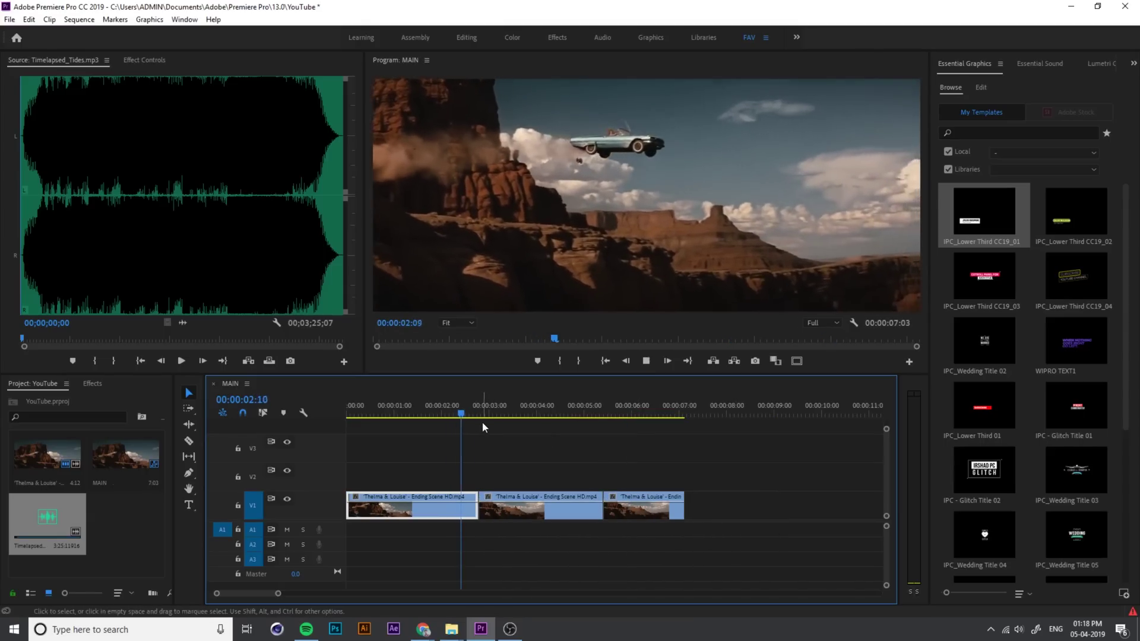
Trim the frozen segment to end shortly after 00:00:04:00 and move the last clip against it to close the gap
click(566, 520)
drag(601, 510, 552, 516)
drag(644, 507, 594, 508)
Play the sequence from the start, stop at 00:00:03:22 within the freeze, and select the frozen segment
drag(552, 413, 259, 441)
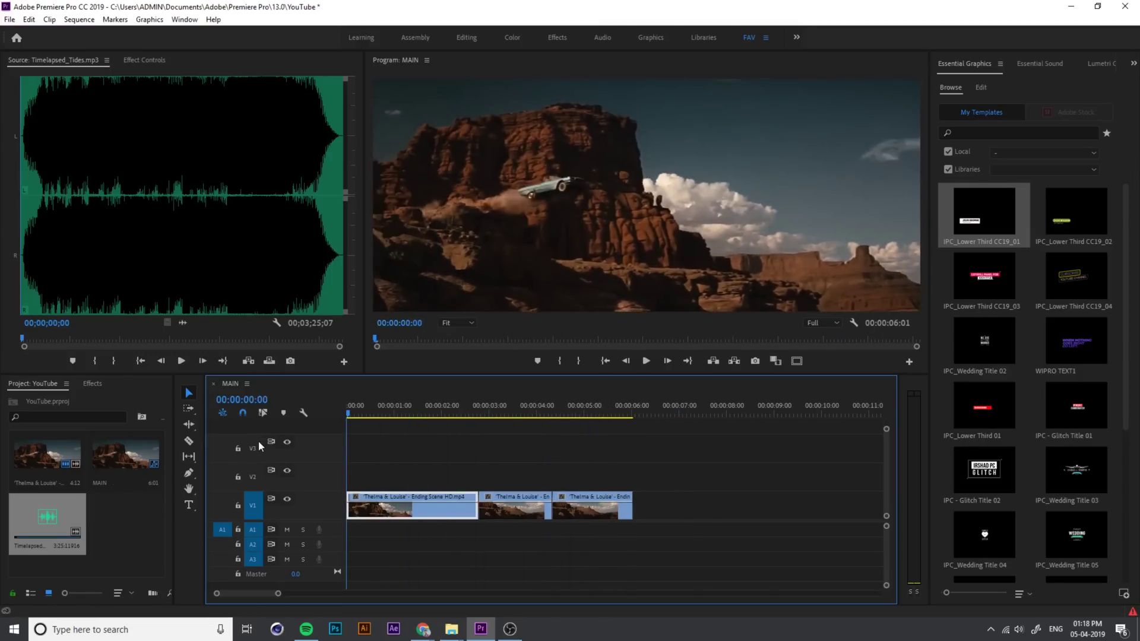
key(space)
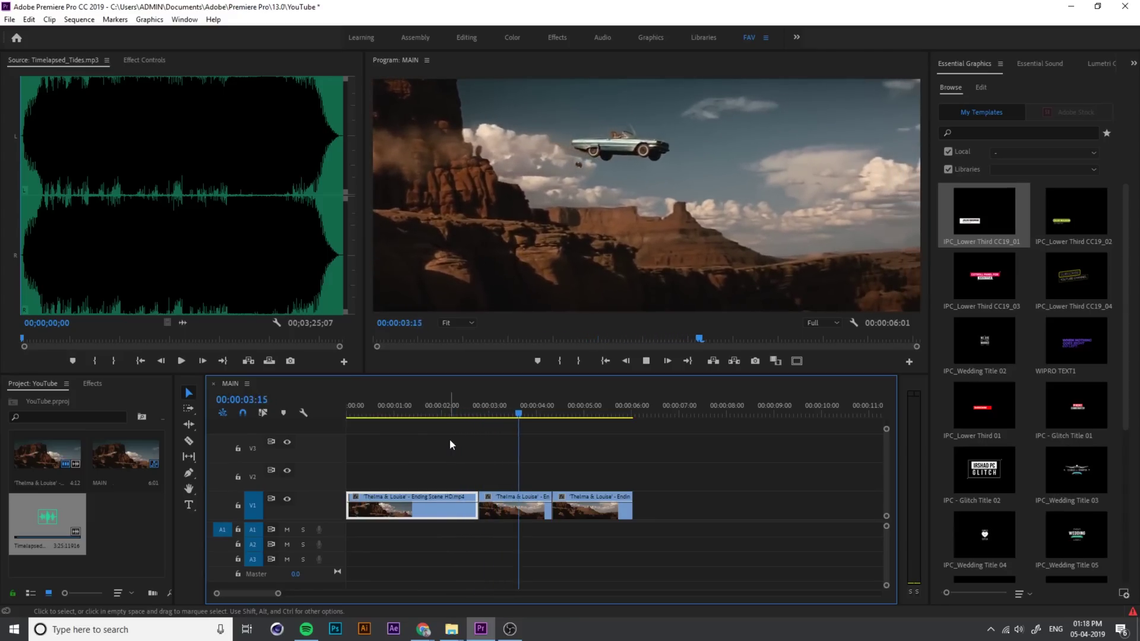
click(521, 496)
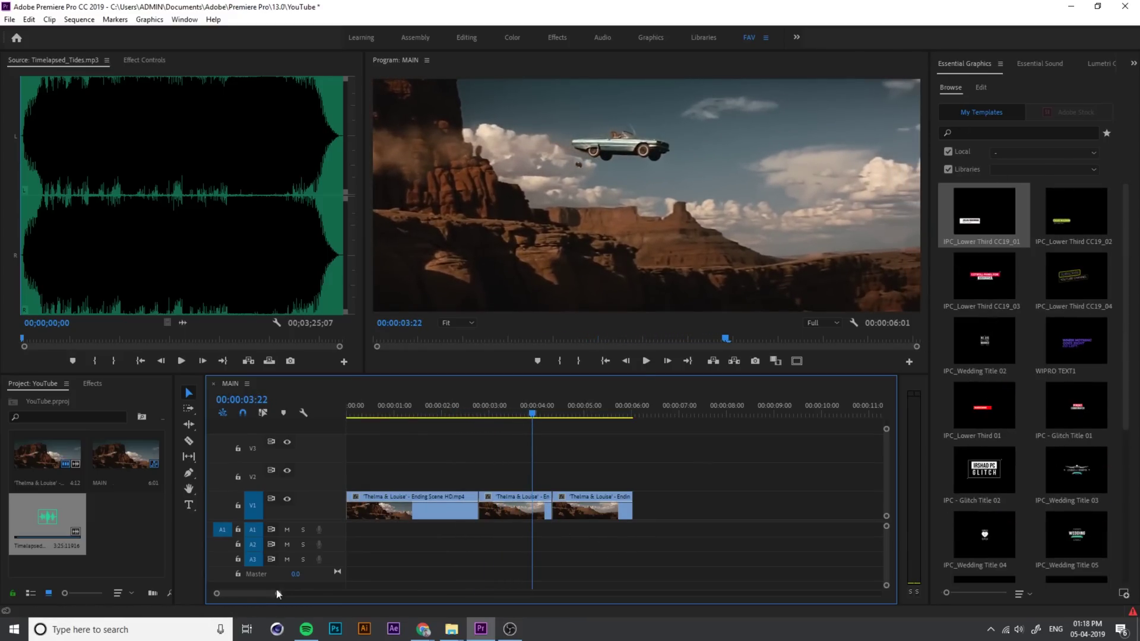
Switch to the YouTube page in Chrome and search again with "callout" added to the existing channel query
mouse_move(423, 628)
click(410, 579)
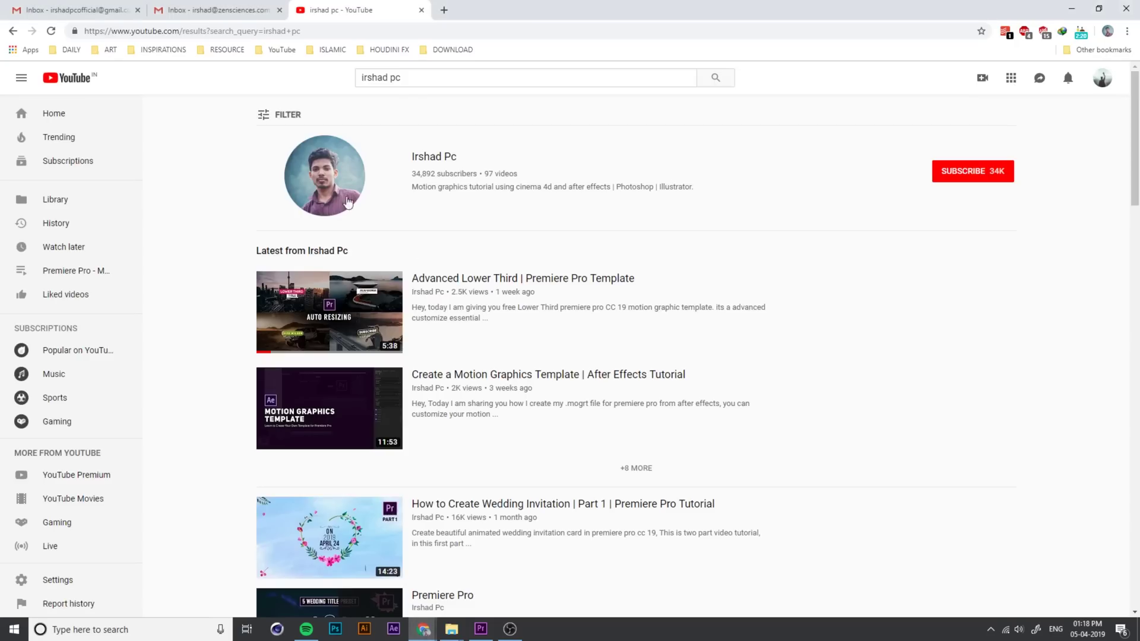
click(413, 74)
text(callout)
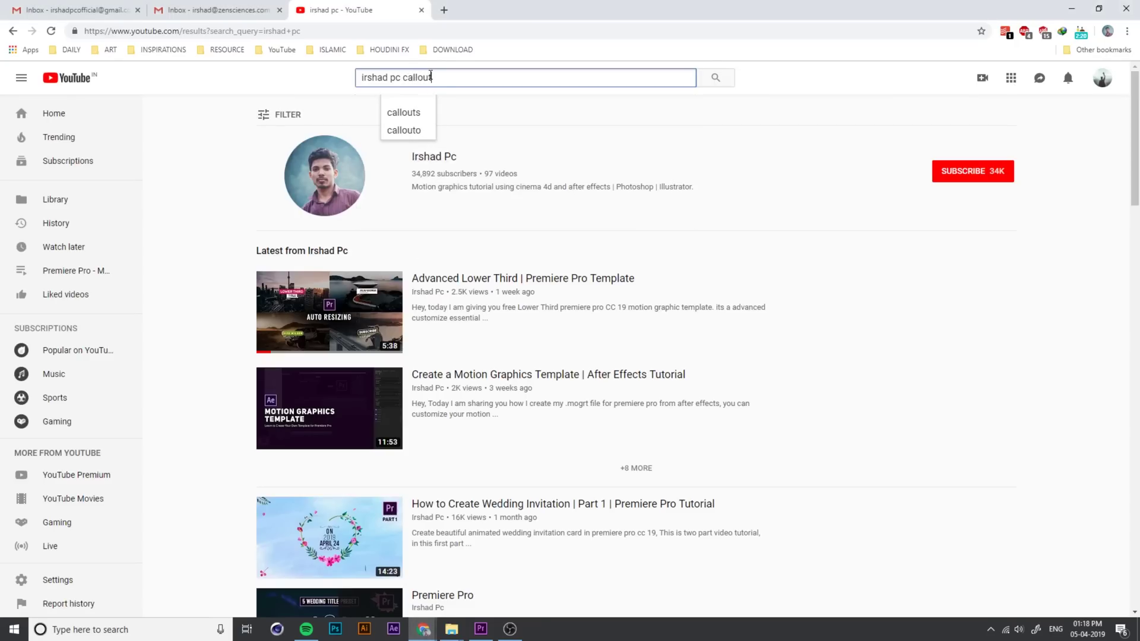
key(Return)
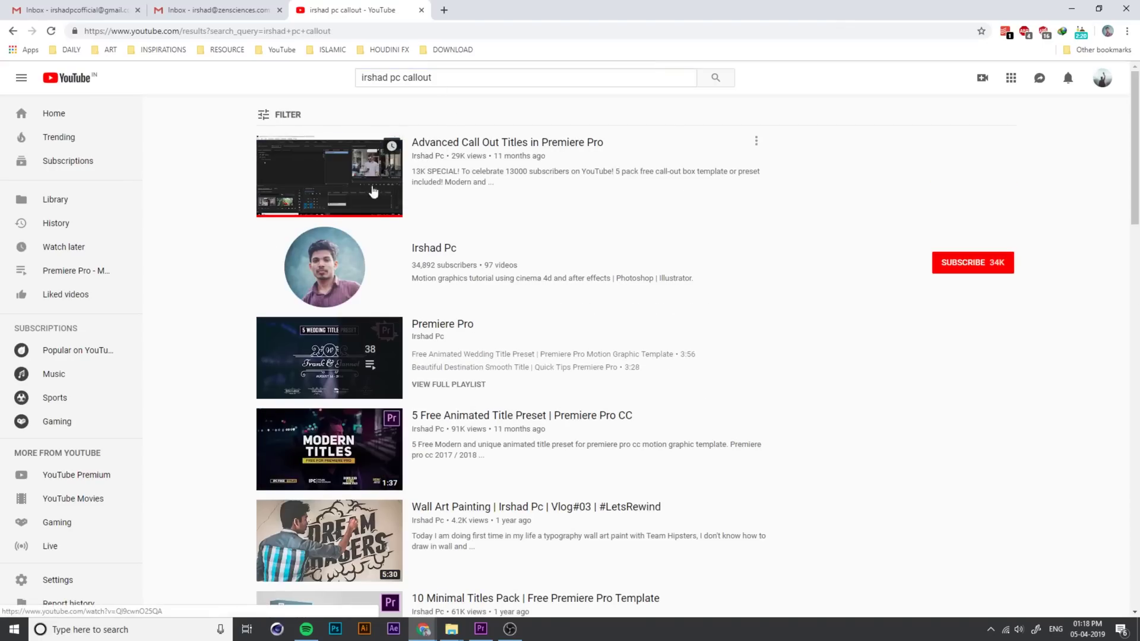
Open the "Advanced Call Out Titles in Premiere Pro" video and look through its page
click(373, 191)
scroll(390, 240, down, 2)
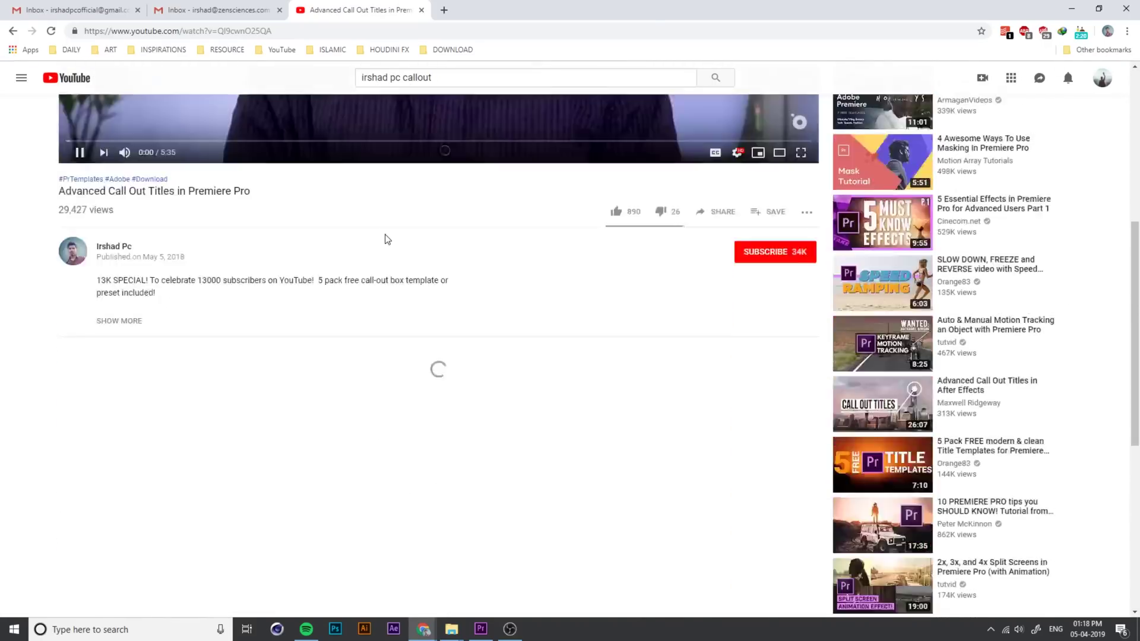
scroll(387, 241, down, 6)
scroll(329, 273, up, 10)
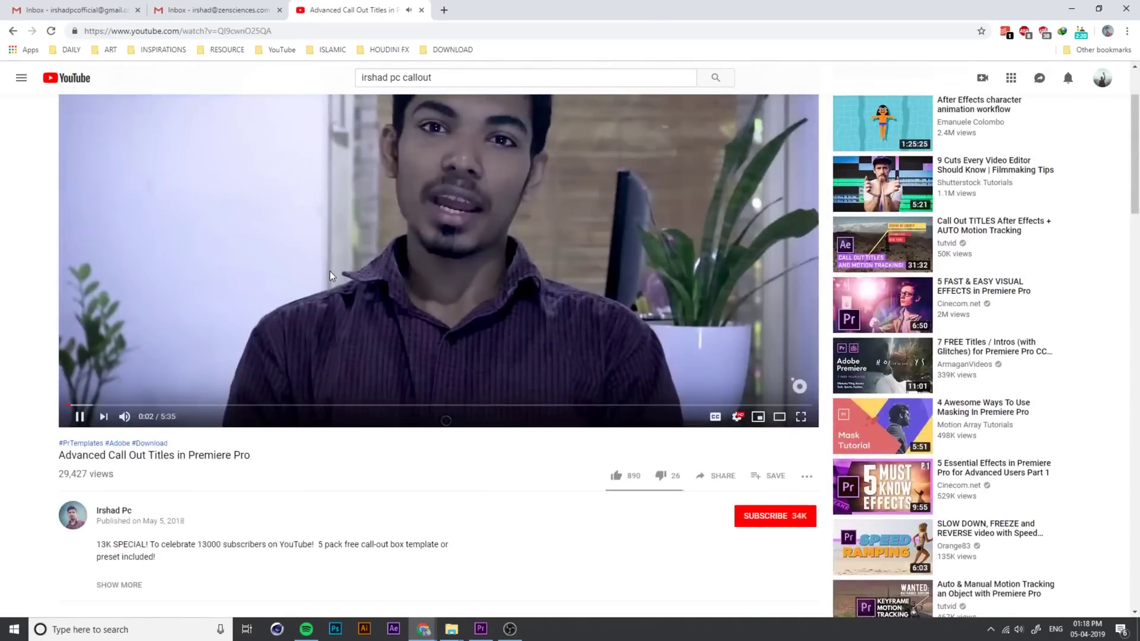
scroll(330, 271, down, 13)
scroll(250, 267, up, 5)
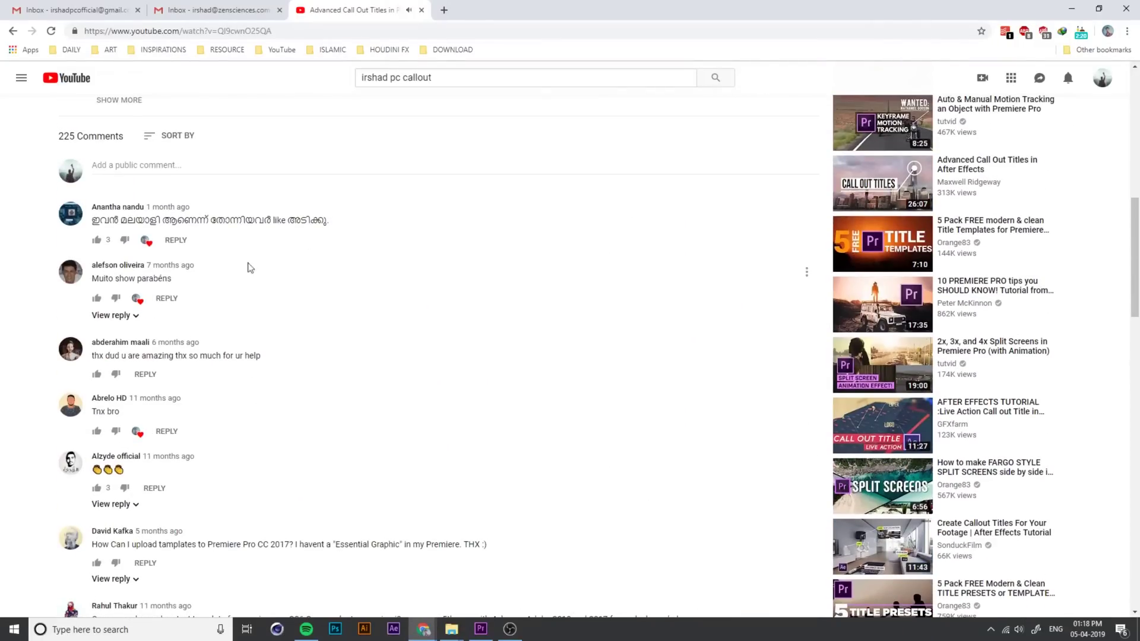
scroll(249, 268, up, 5)
scroll(232, 306, up, 5)
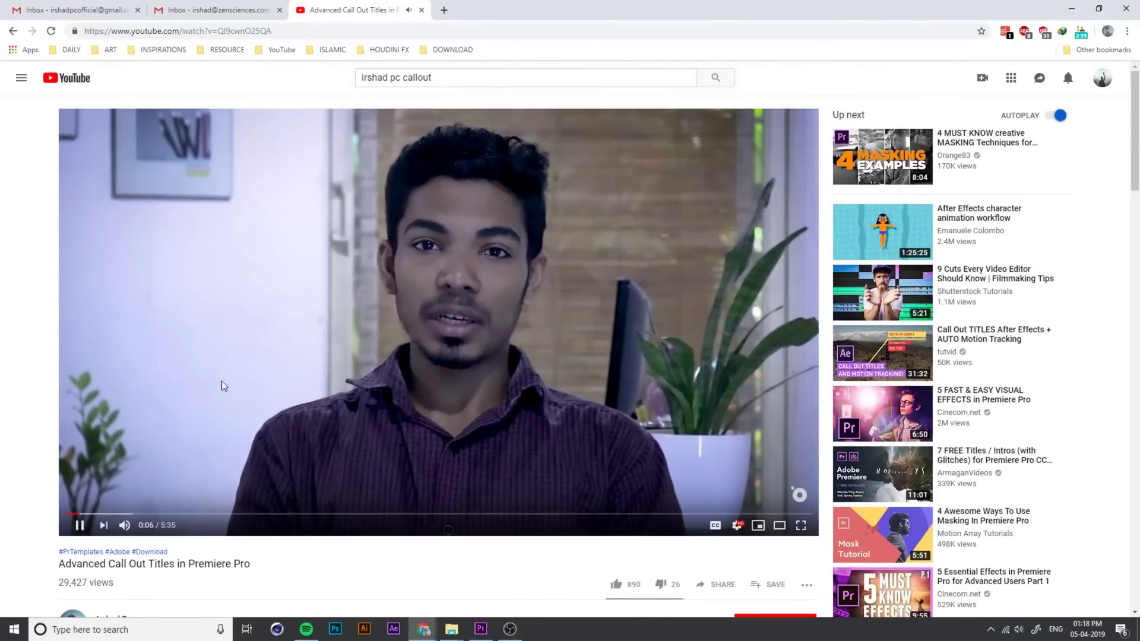
Expand the video's description to locate the call-out preset download link, view the title examples, and return to the search results
scroll(123, 457, down, 3)
click(130, 512)
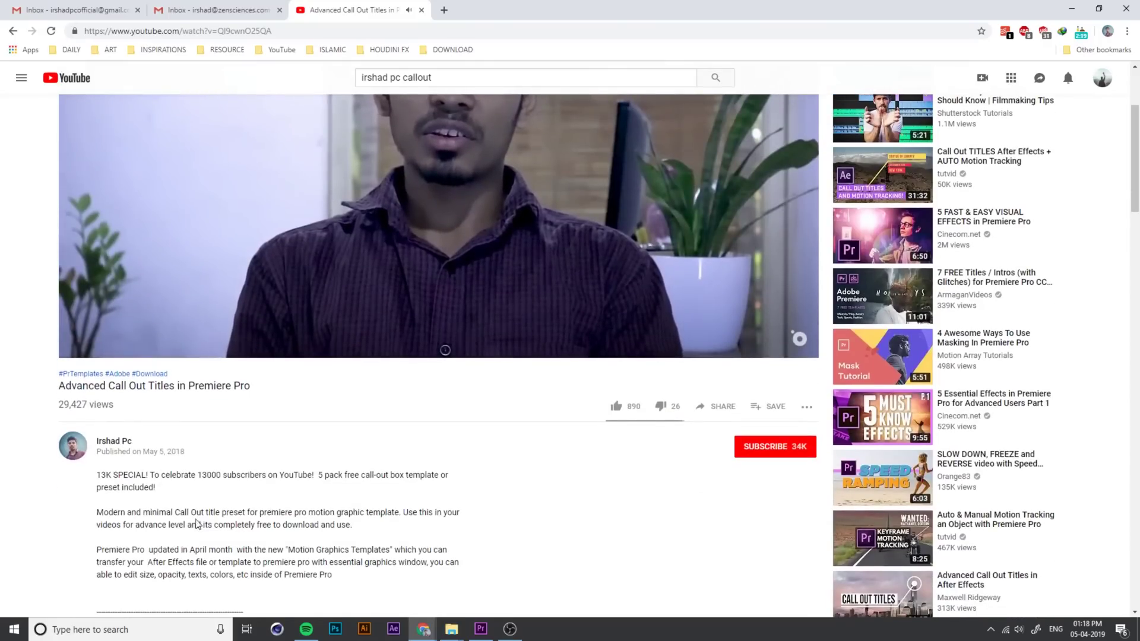
scroll(198, 523, down, 3)
scroll(151, 499, down, 2)
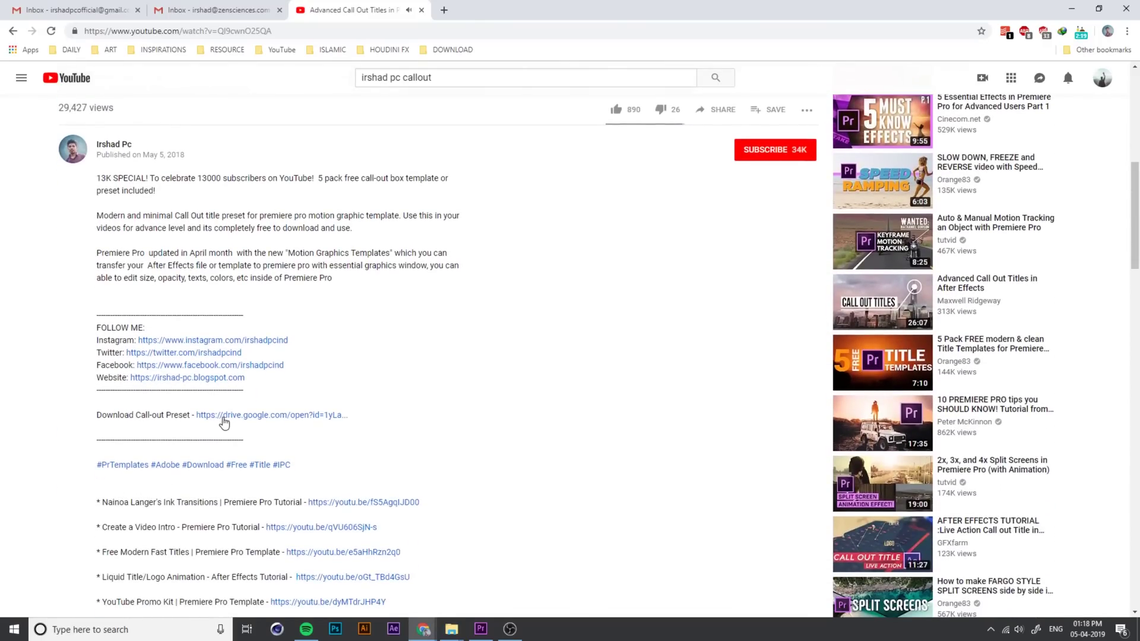
scroll(346, 436, up, 7)
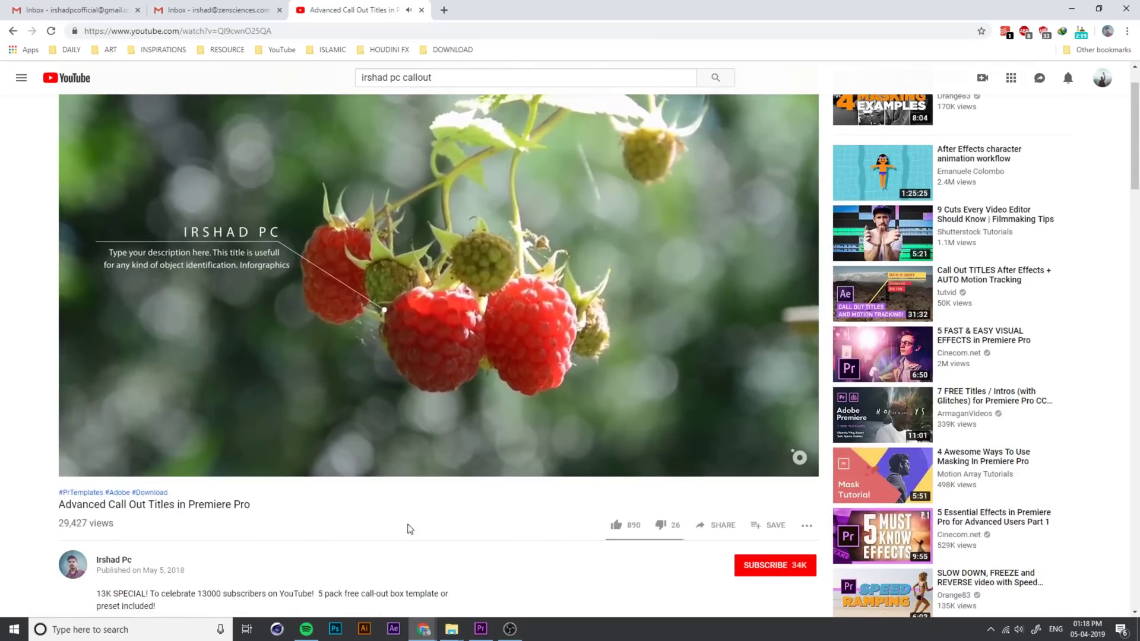
scroll(400, 520, up, 1)
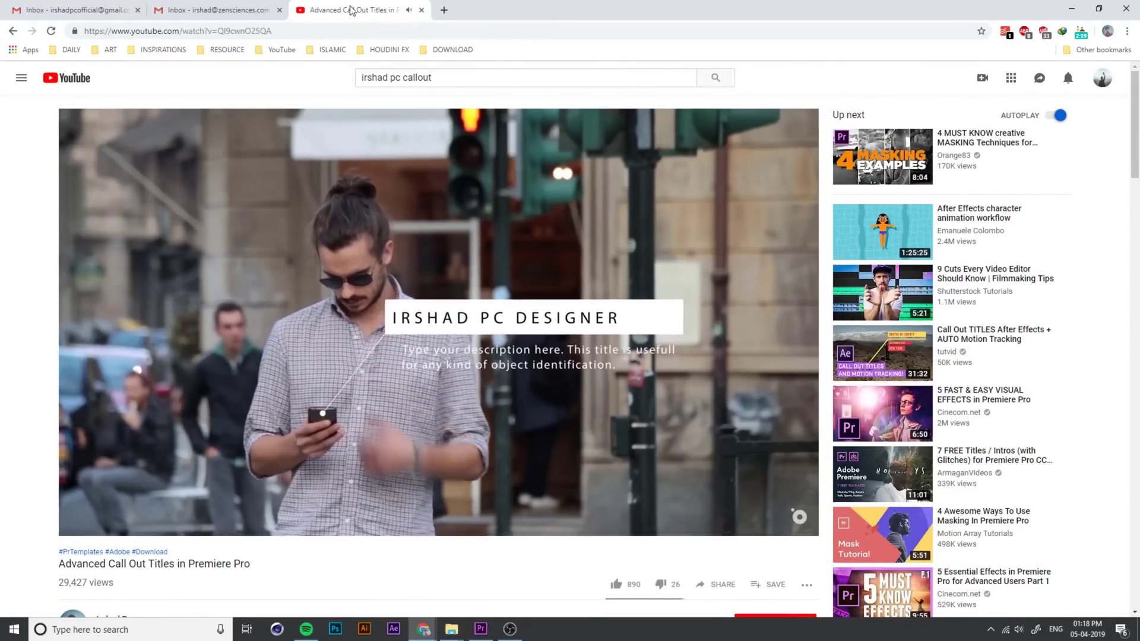
click(12, 31)
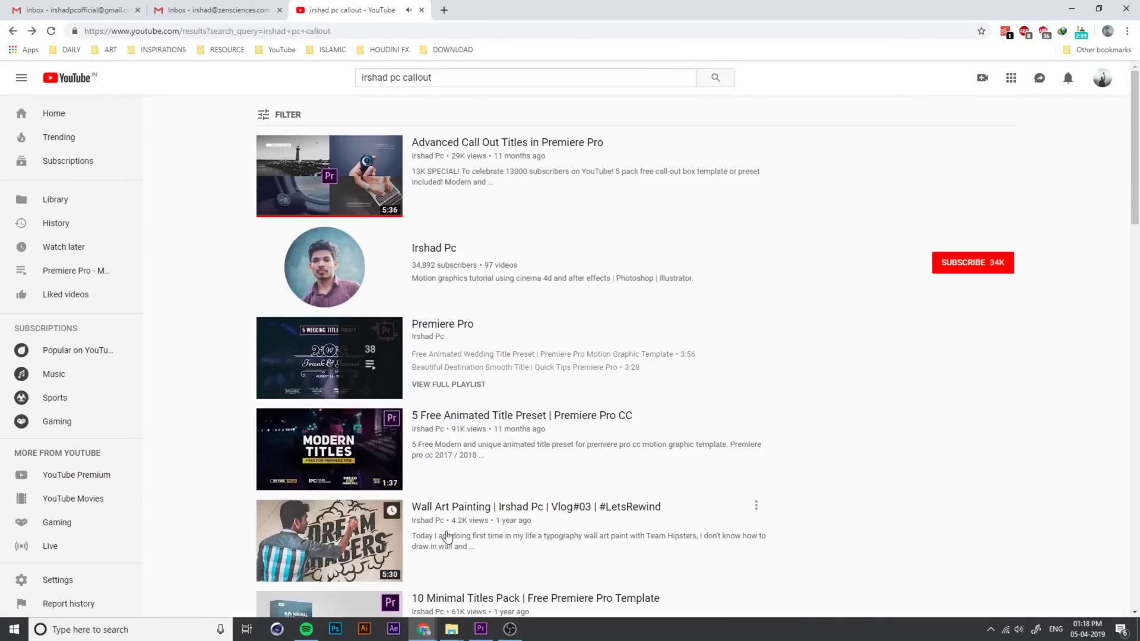
Switch back to Premiere Pro, place the IPC - CALLOUT 05 template on V2 from the frozen segment's start, dismiss the missing-fonts dialog, and select the graphic
click(493, 633)
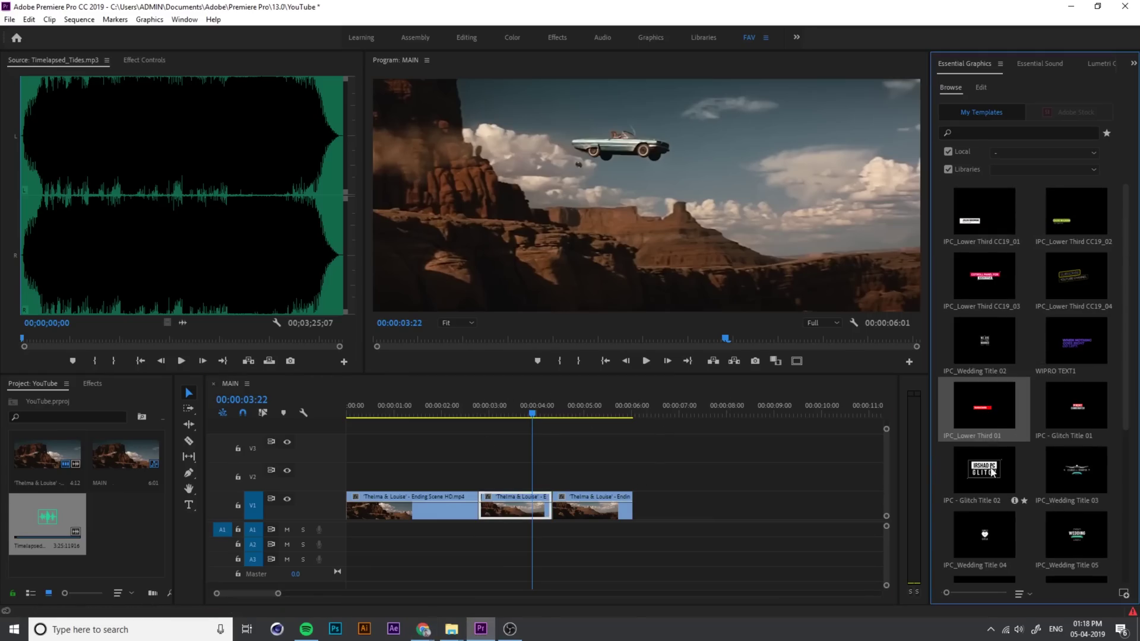
scroll(992, 472, down, 4)
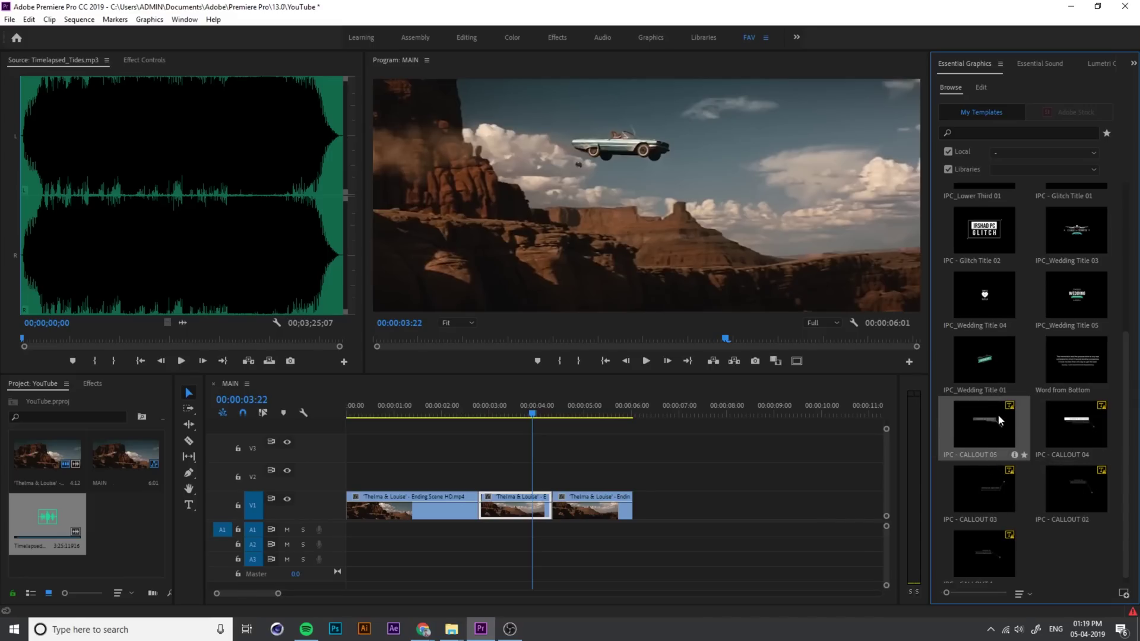
drag(999, 420, 481, 482)
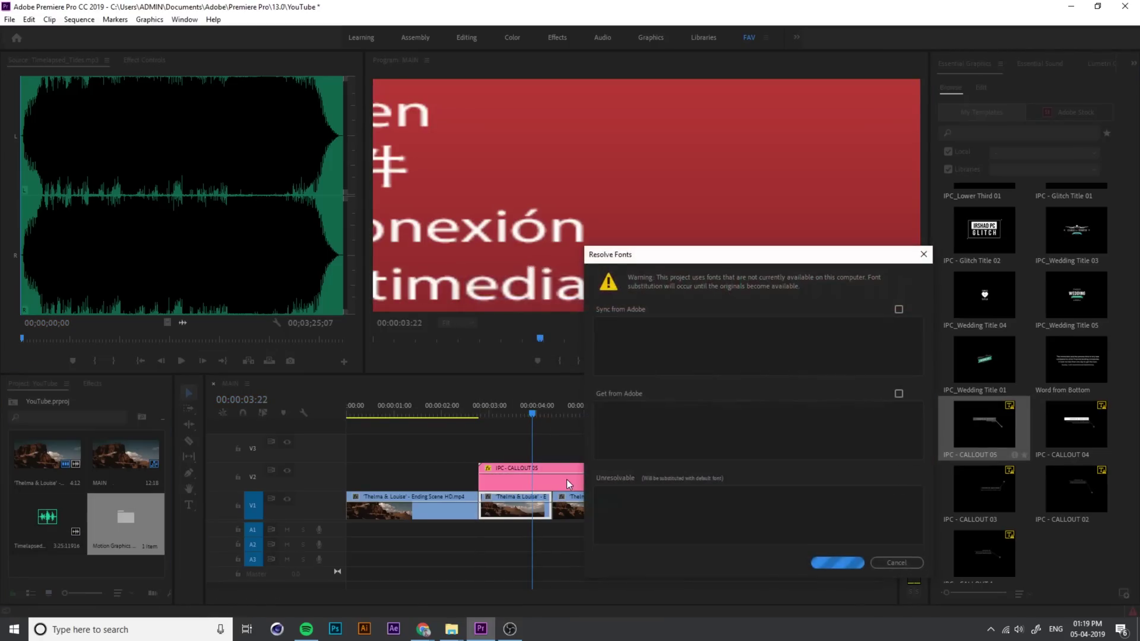
click(896, 562)
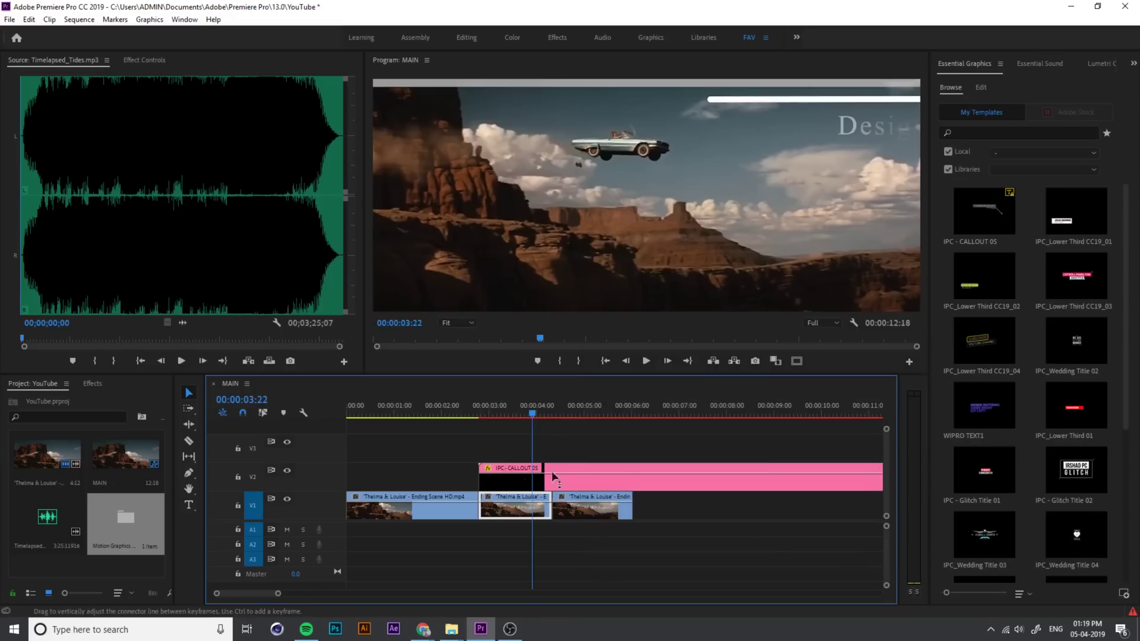
click(569, 473)
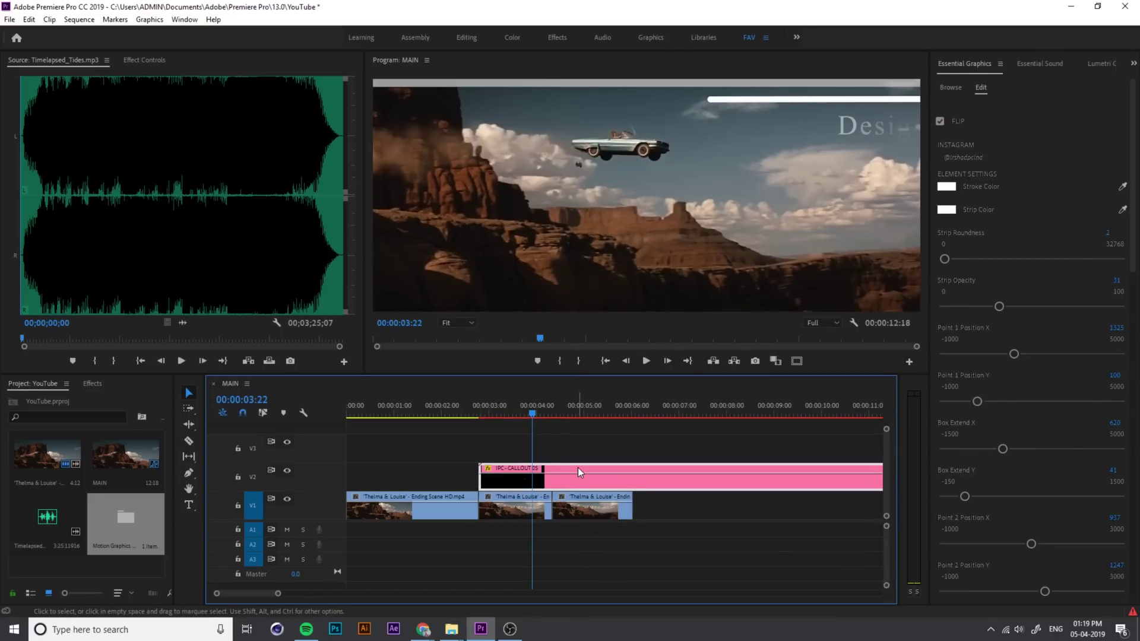
Scale the callout graphic on V2 to the frame size, checking it at a point past the footage
key(minus)
drag(538, 409, 559, 420)
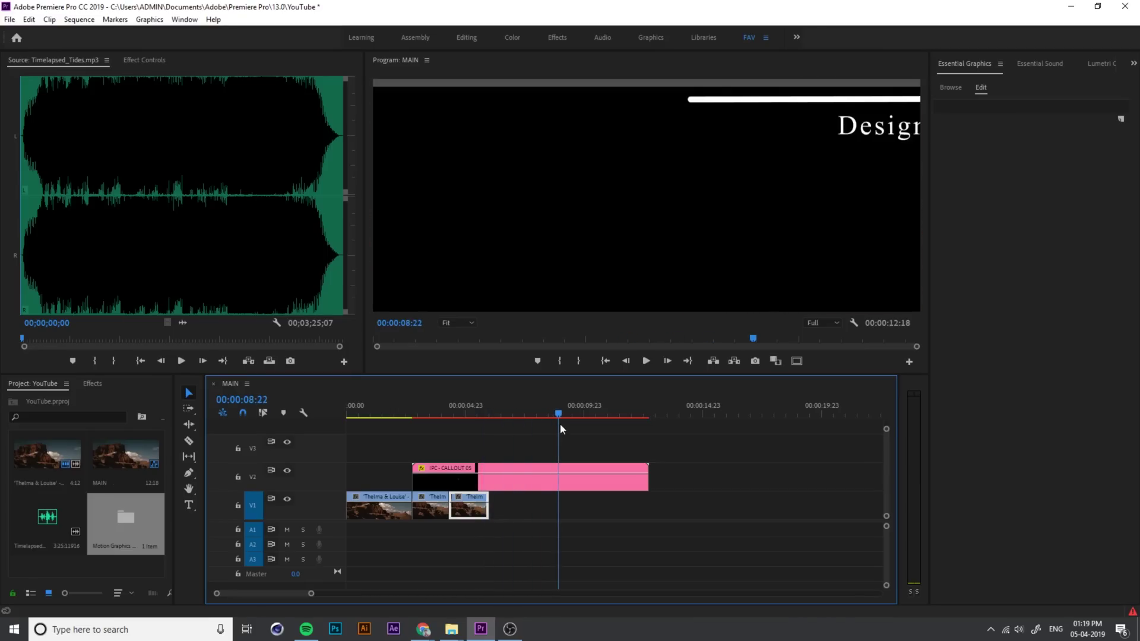
right_click(594, 481)
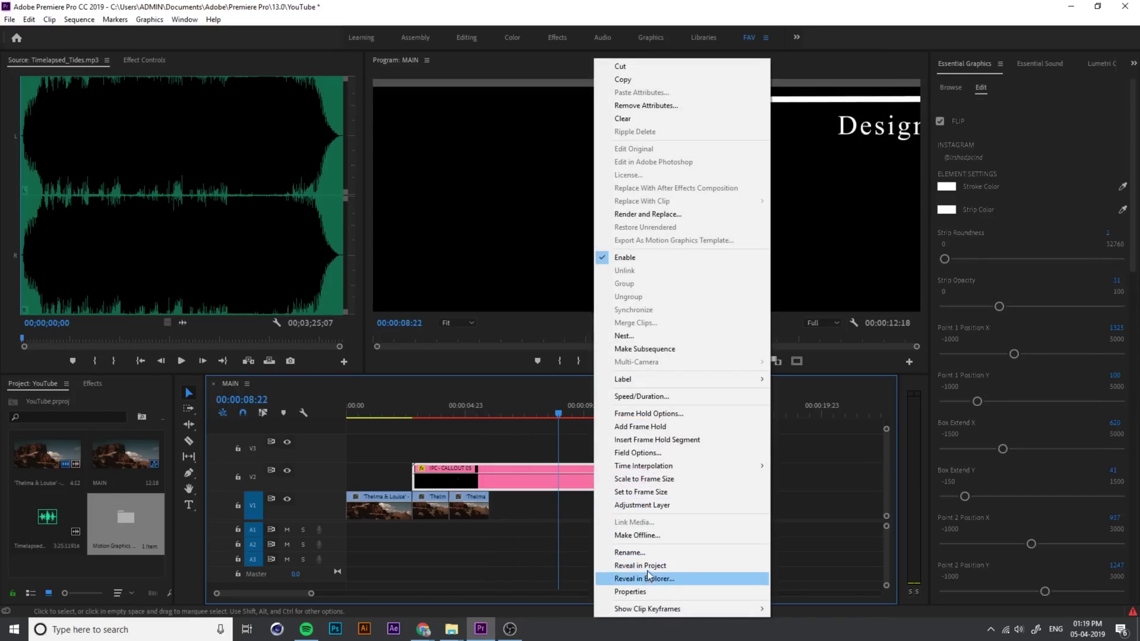
click(658, 479)
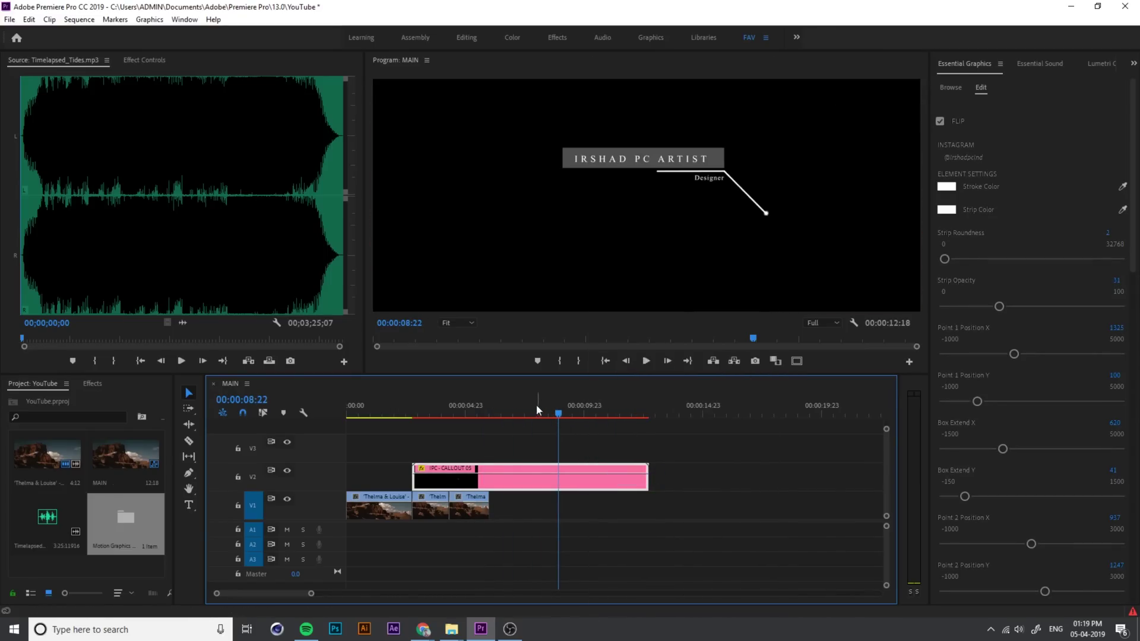
Scrub through the callout's animation, split the graphic at 00:00:05:03, and delete the portion after the cut
click(422, 414)
drag(423, 414, 496, 423)
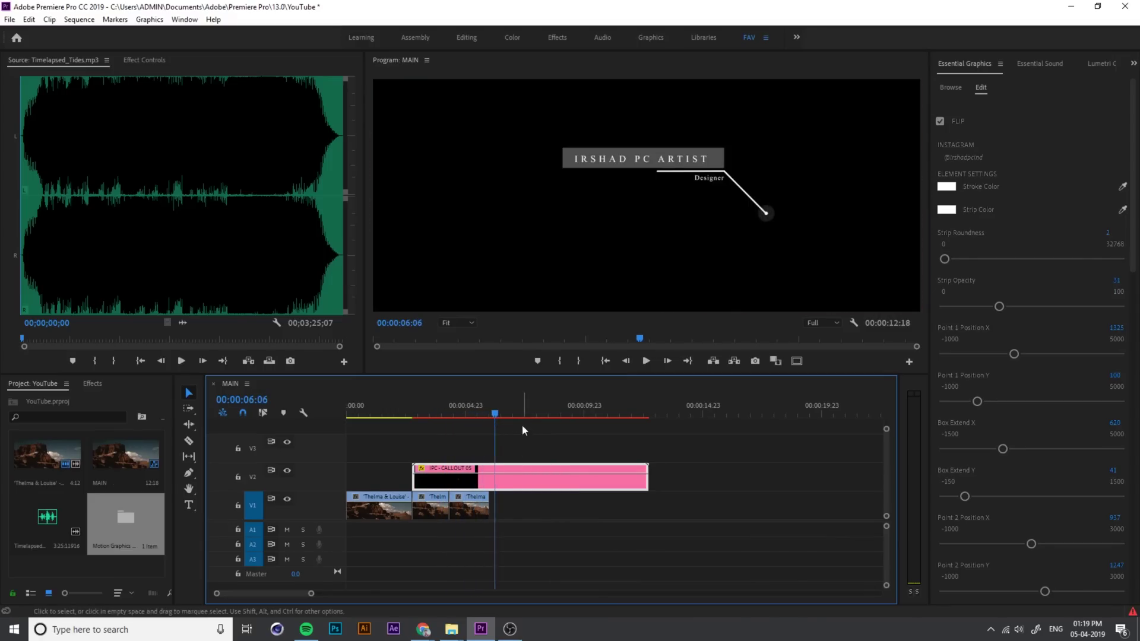
click(505, 412)
drag(599, 416, 469, 409)
click(500, 475)
click(450, 407)
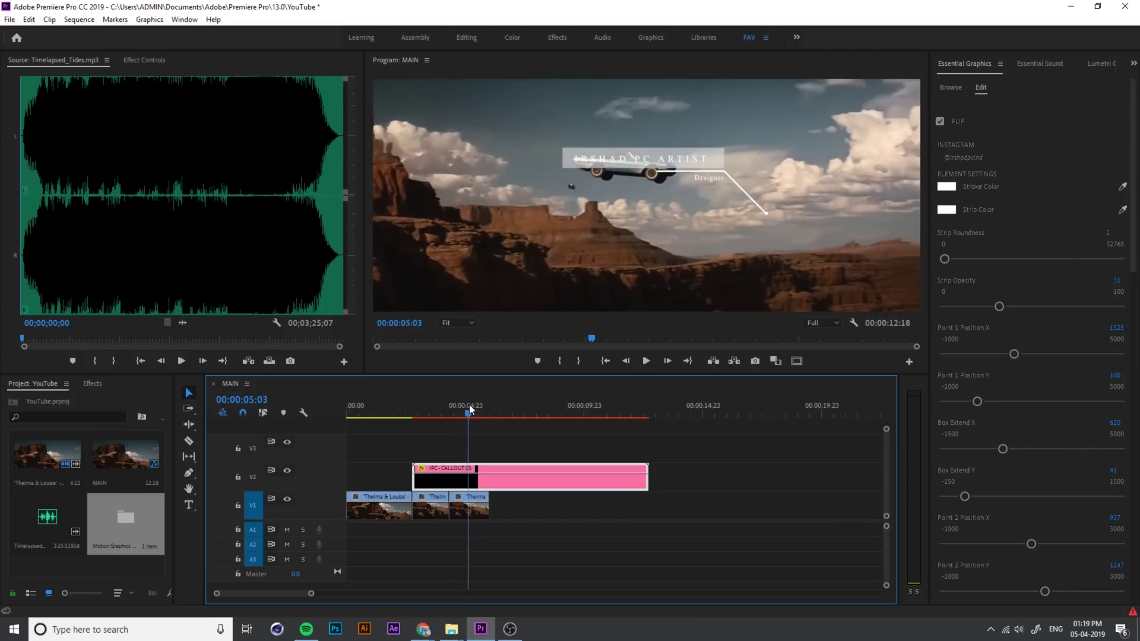
key(ctrl+k)
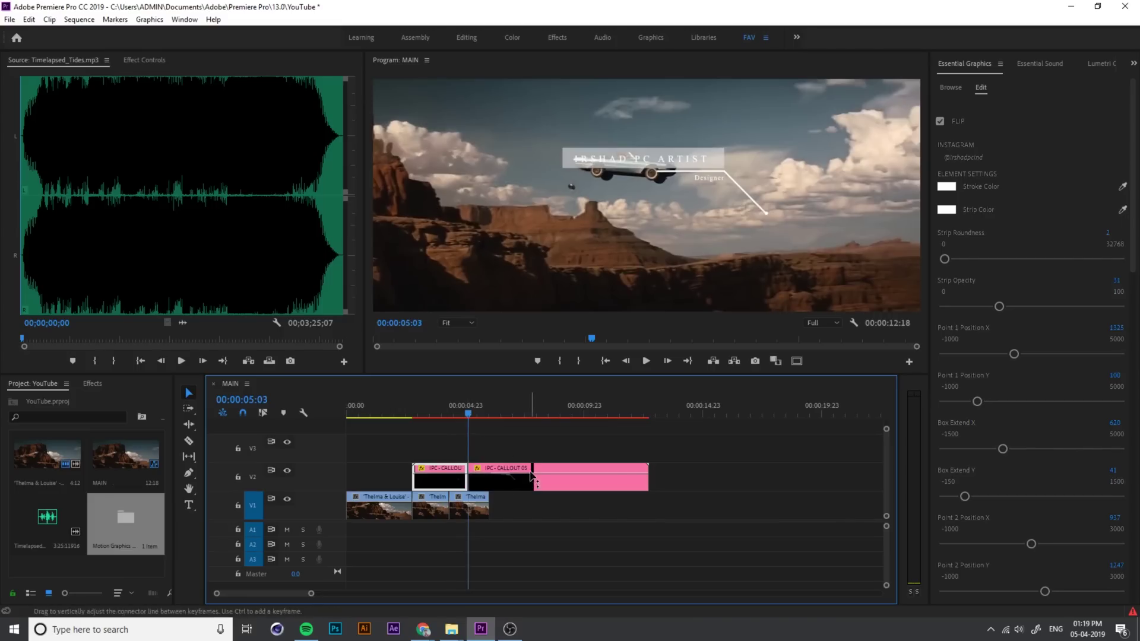
click(531, 474)
key(Delete)
Use the Rate Stretch tool to shorten the callout on V2 to about 00:00:01:01, ending before the frozen segment does
click(419, 414)
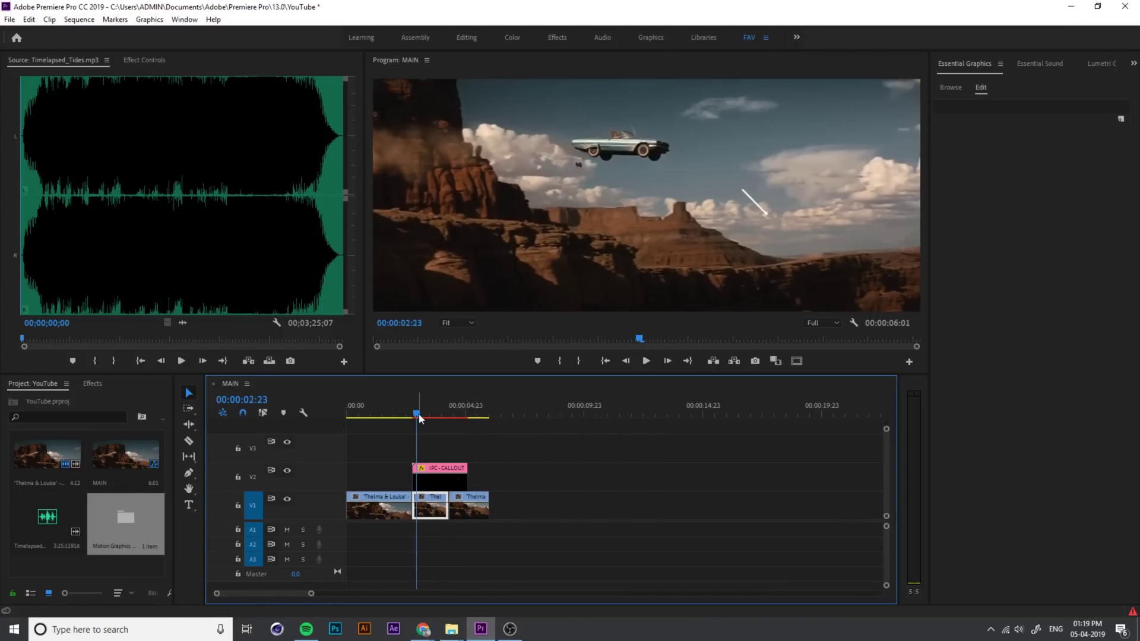
key(=)
key(=)
click(673, 481)
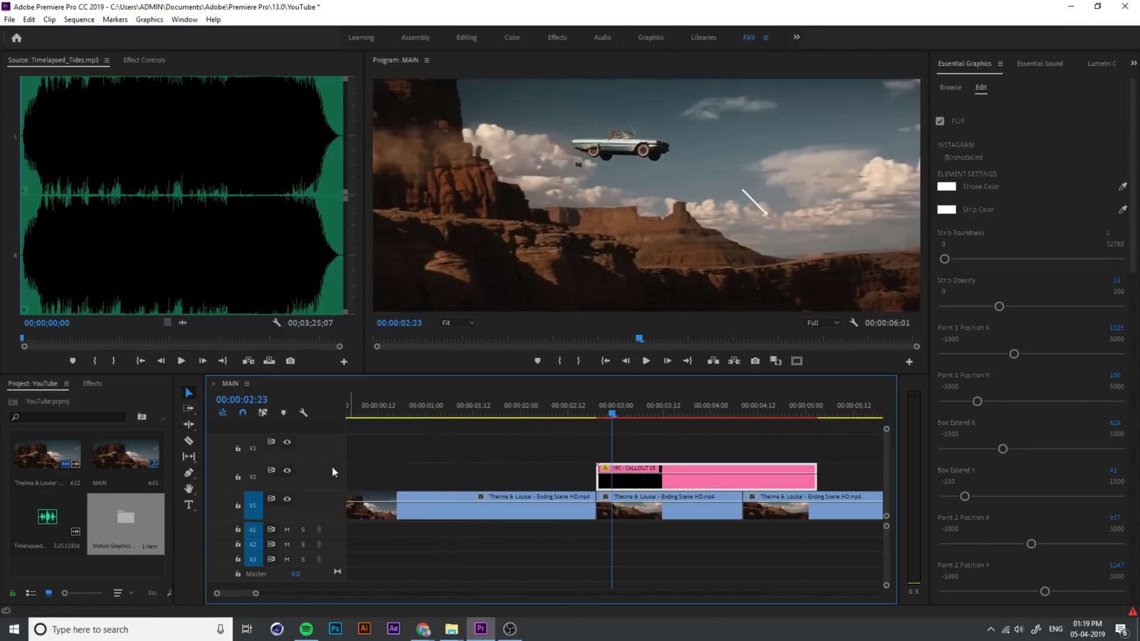
click(189, 416)
click(187, 425)
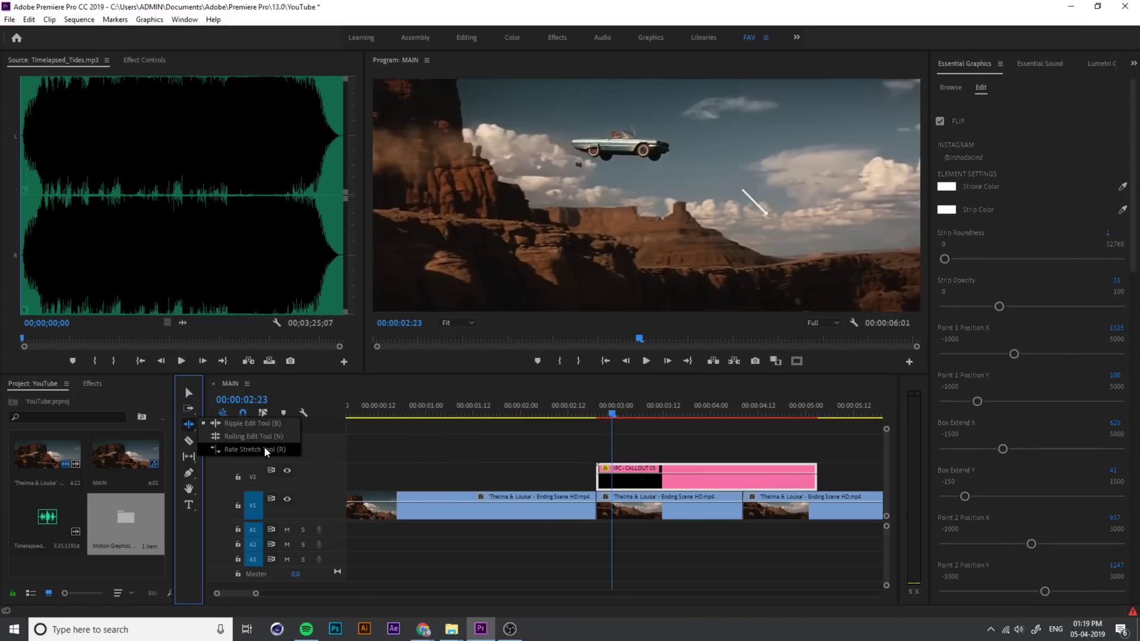
click(238, 452)
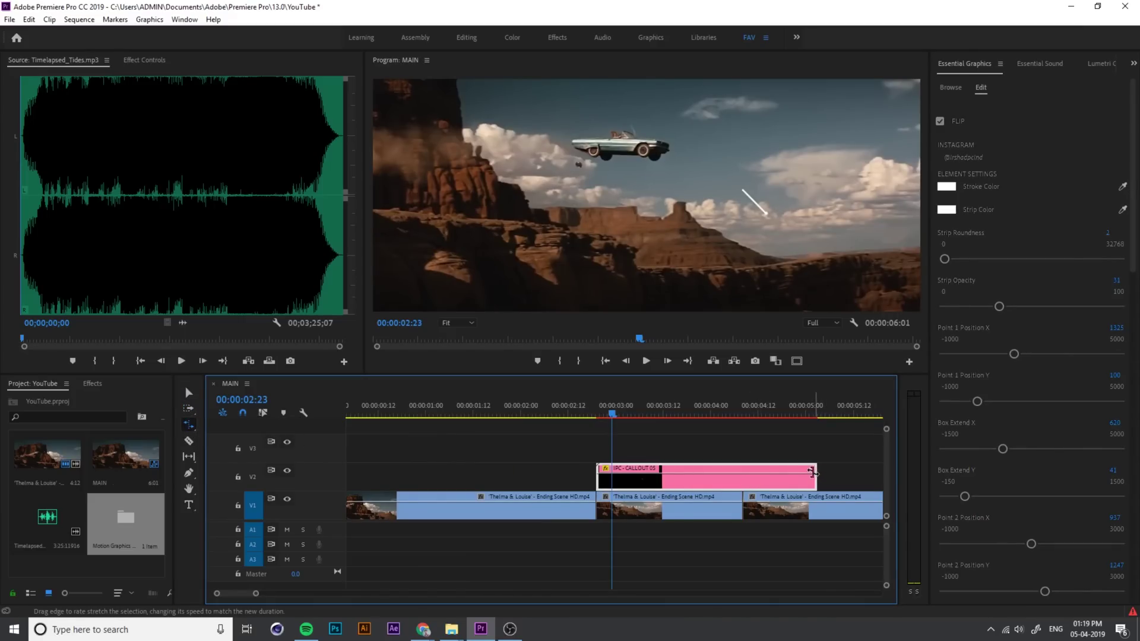
drag(812, 473, 694, 469)
key(v)
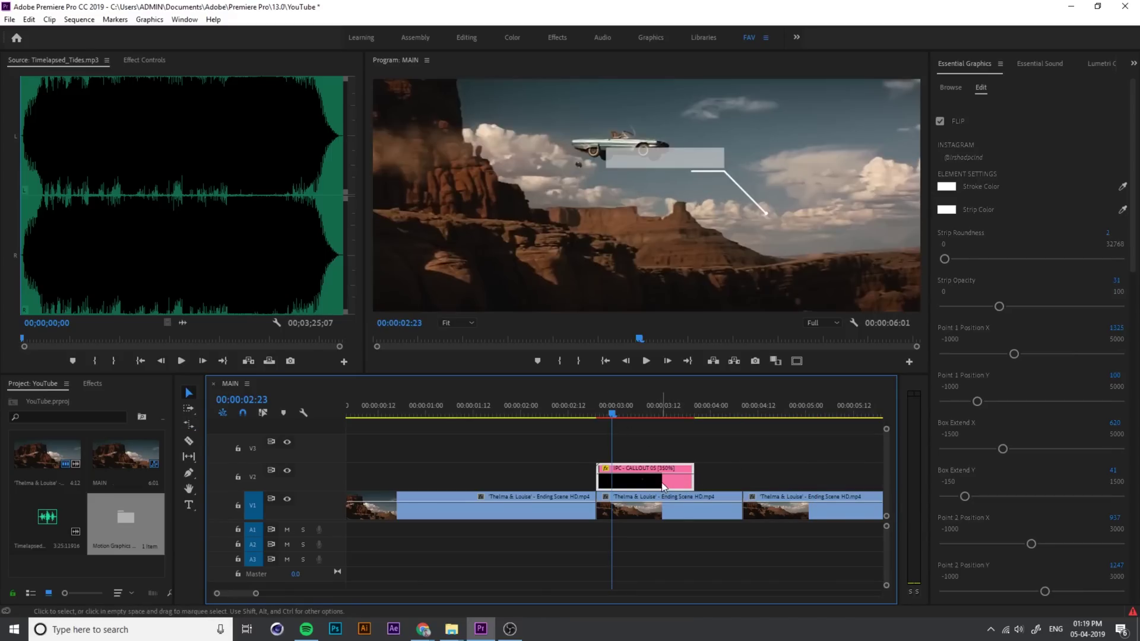
Play the sequence from just before the frozen segment to check the callout's faster animation
click(591, 407)
key(space)
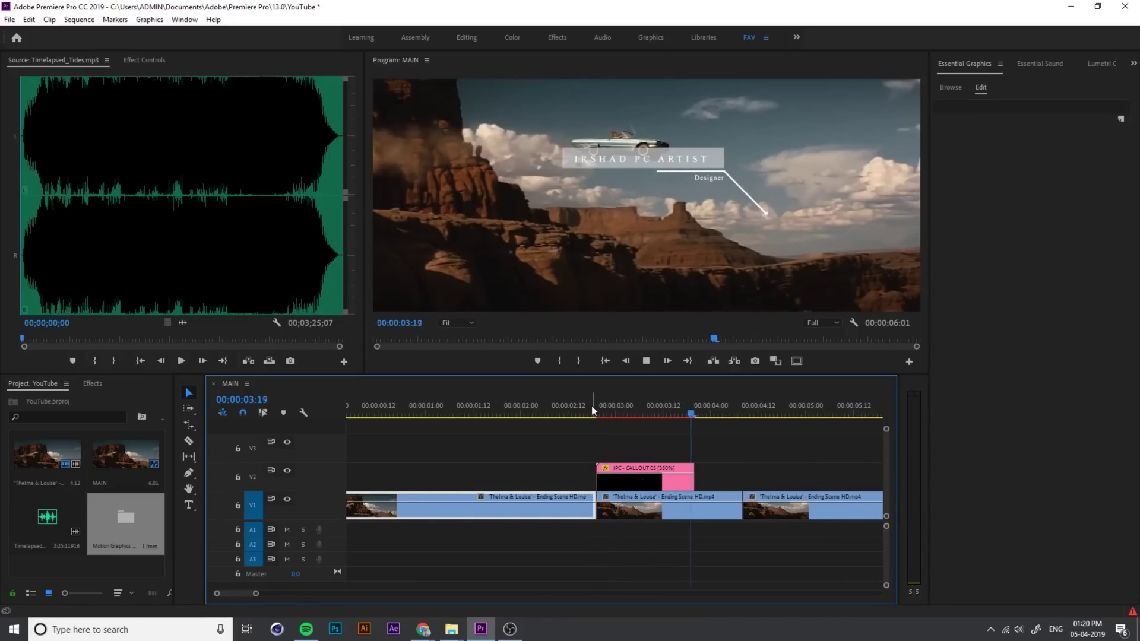
key(space)
click(603, 401)
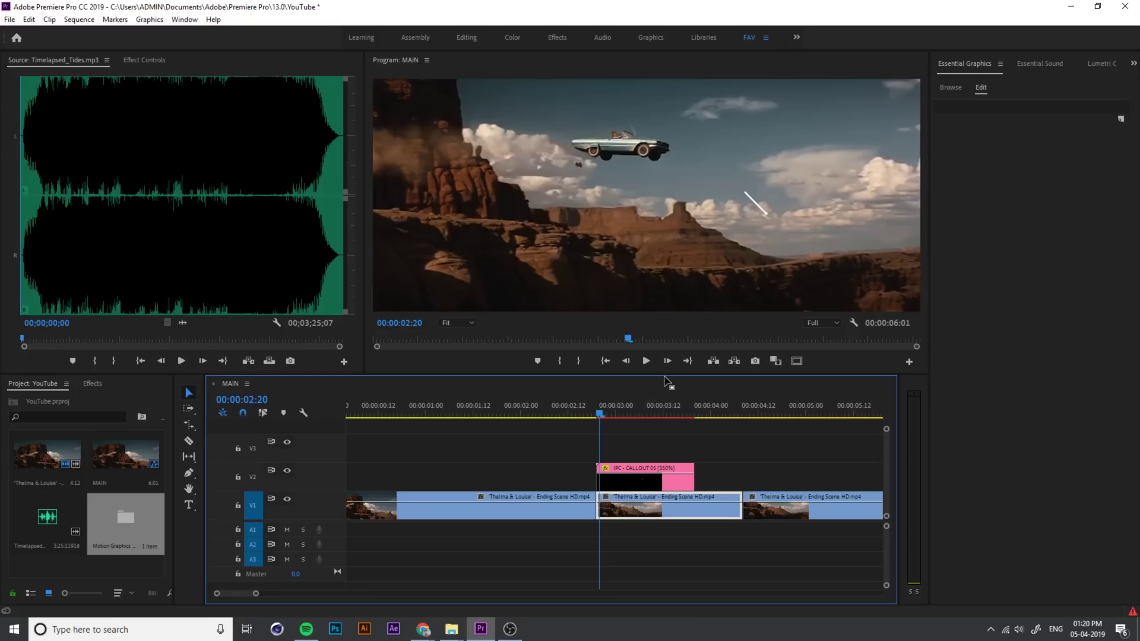
Select the callout at 00:00:03:11 and set its Strip Roundness to 65 and Strip Opacity to 17
drag(602, 415, 661, 417)
click(665, 472)
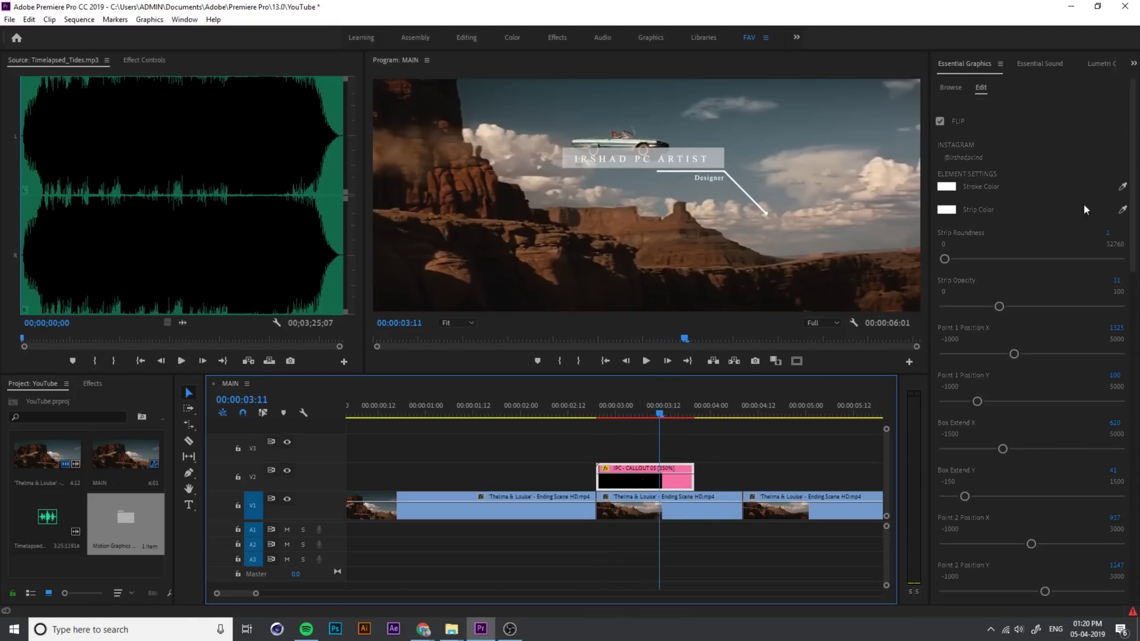
scroll(1038, 219, down, 2)
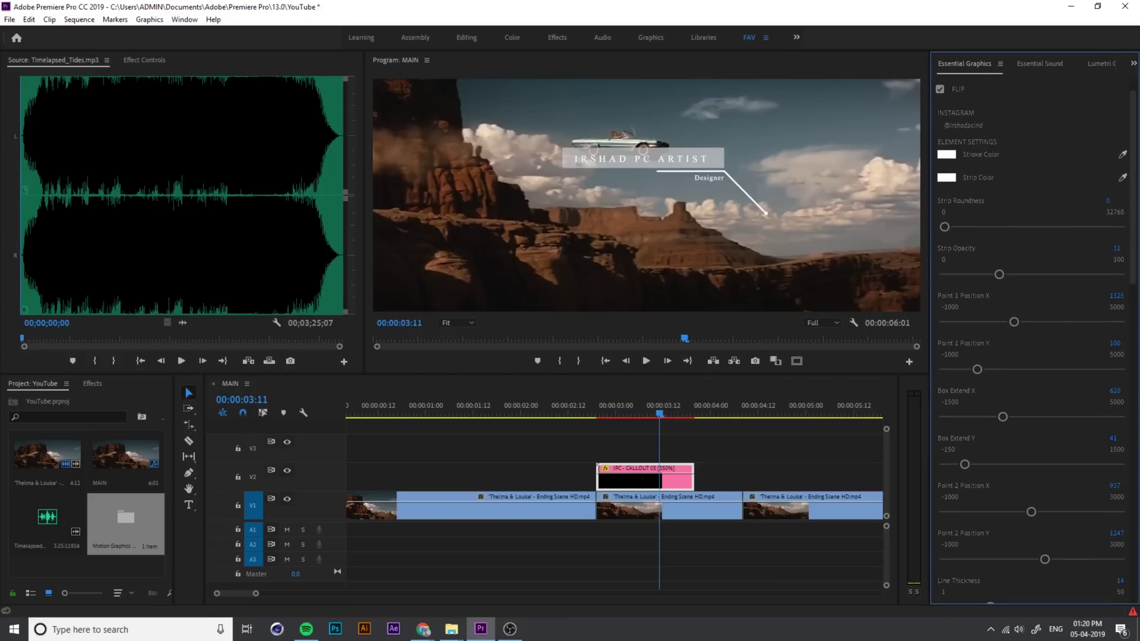
drag(1116, 248, 1111, 249)
drag(981, 274, 1017, 257)
Move the callout's title above the car with Point 1 Position X 1429 and Y 510, and widen its strip slightly
scroll(1033, 296, down, 4)
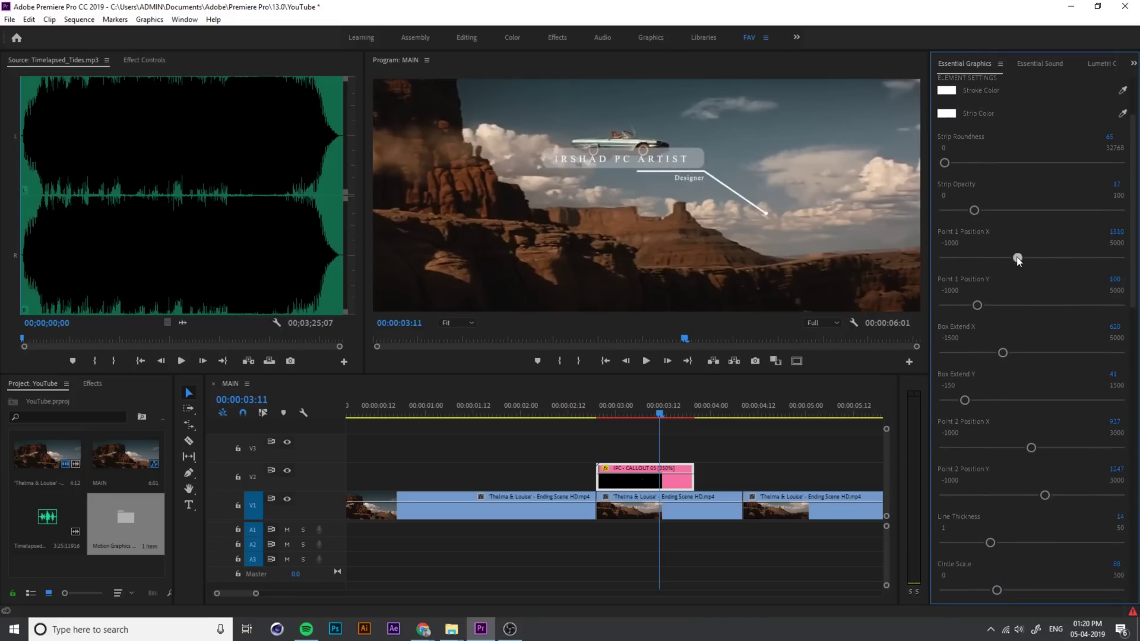
drag(977, 305, 988, 305)
mouse_move(1002, 353)
mouse_down()
mouse_move(1022, 354)
mouse_move(1005, 355)
mouse_up()
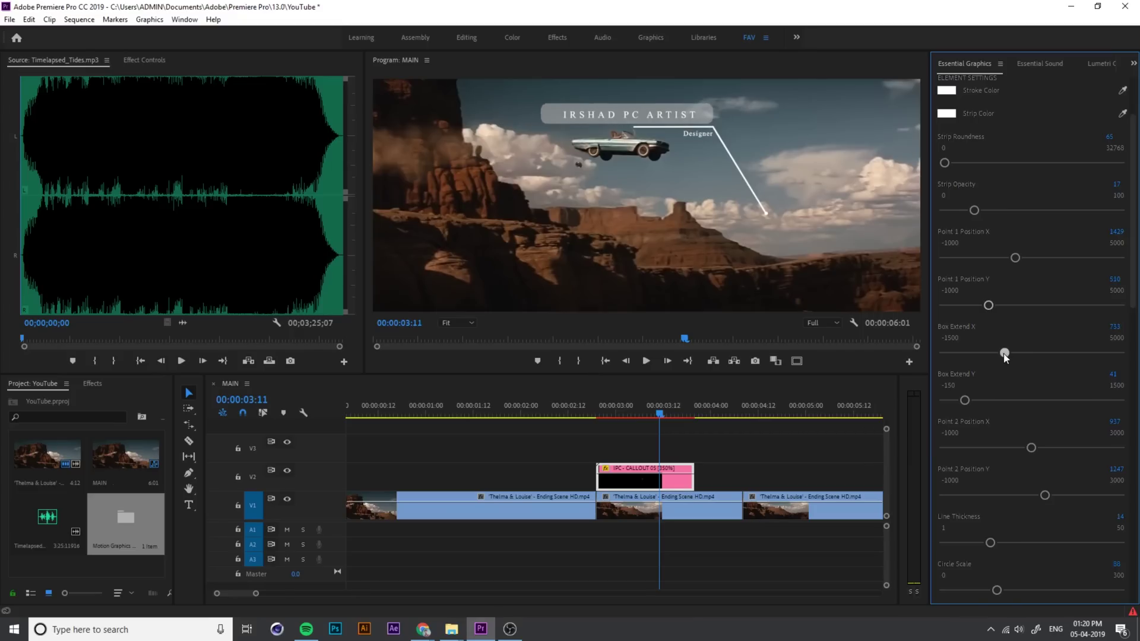
Place the callout's pointer on the car with Point 2 at X 2055, Y 641, and set Line Thickness 5 and Circle Scale 115
drag(1031, 448, 1066, 447)
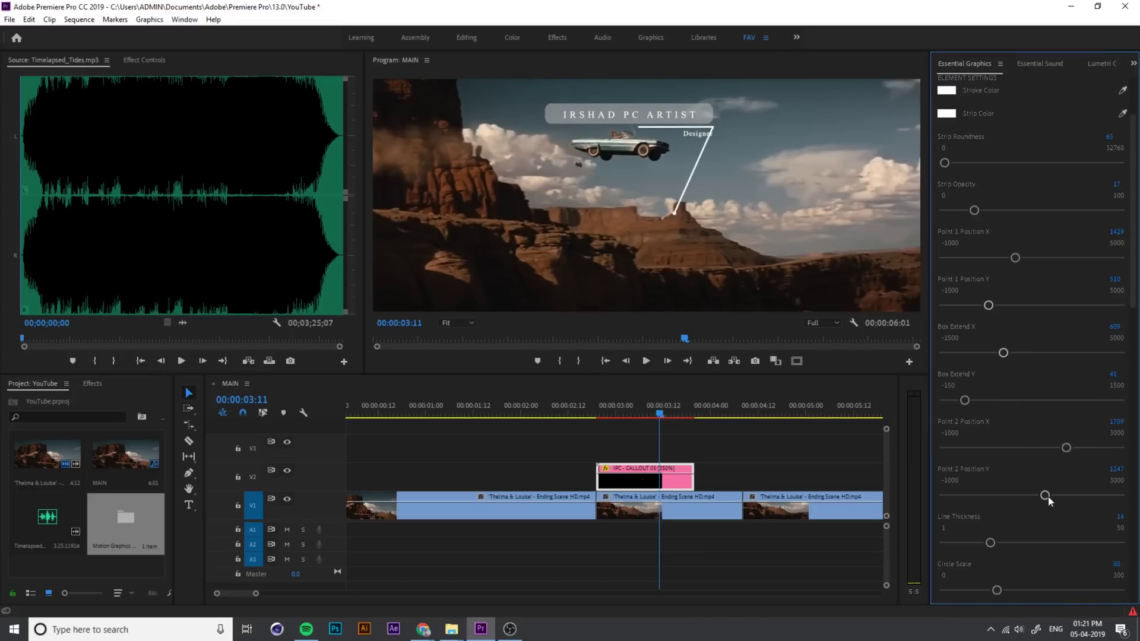
drag(1045, 495, 1018, 495)
drag(1119, 473, 1081, 448)
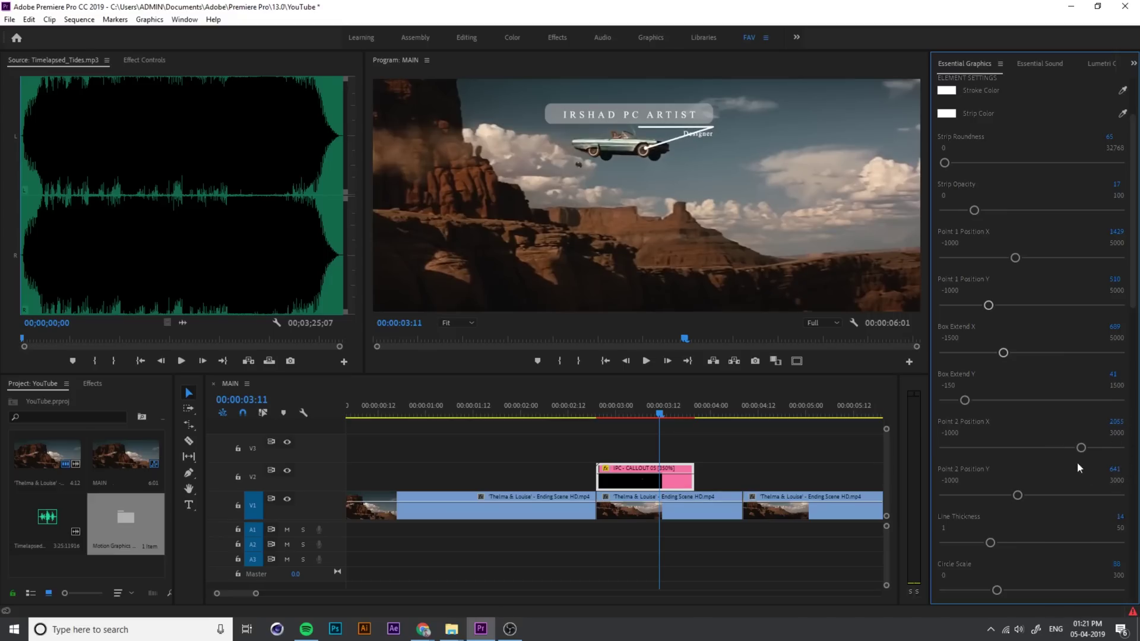
drag(1120, 520, 1112, 519)
drag(1137, 294, 1118, 407)
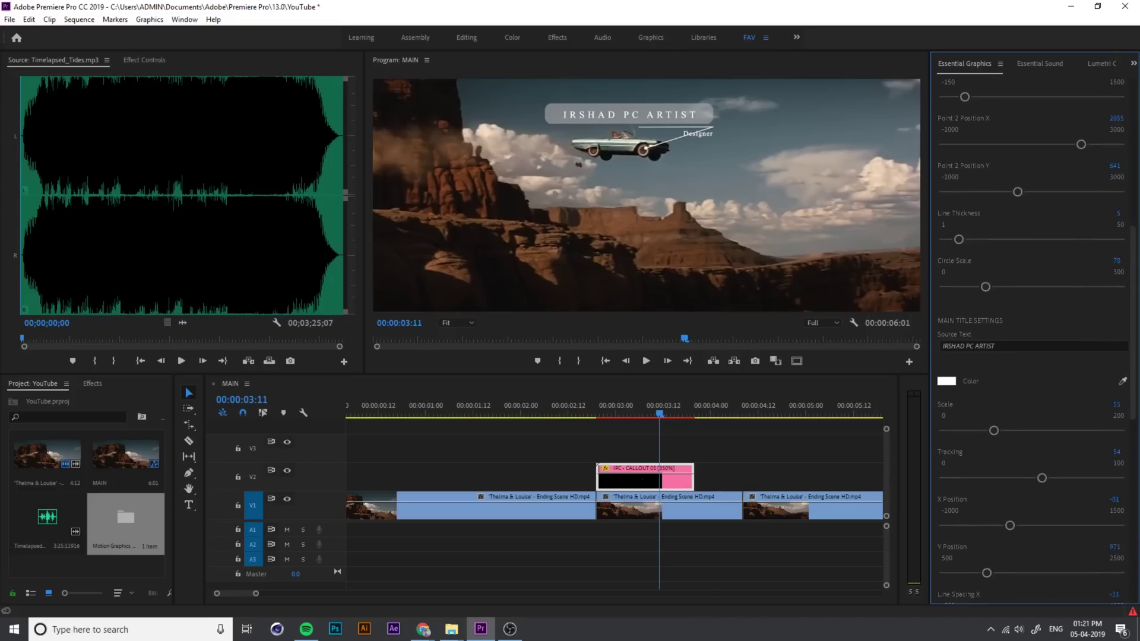
Change the callout's main title to "JAMES BOND" and its subtitle to "007"
click(994, 345)
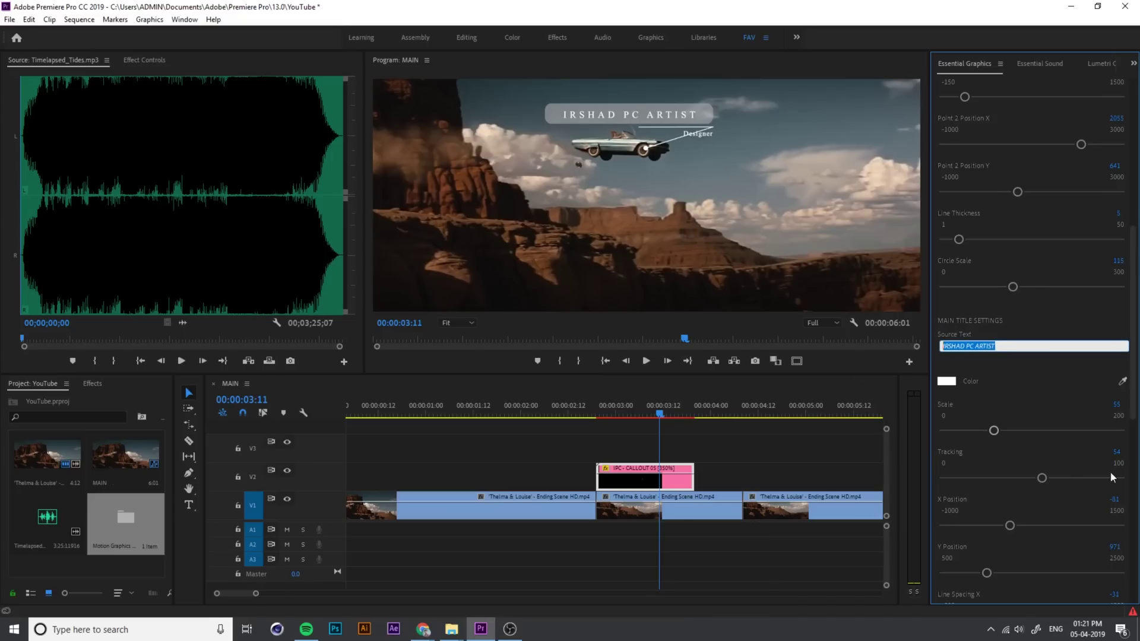
text(JAMES BOND)
click(1010, 331)
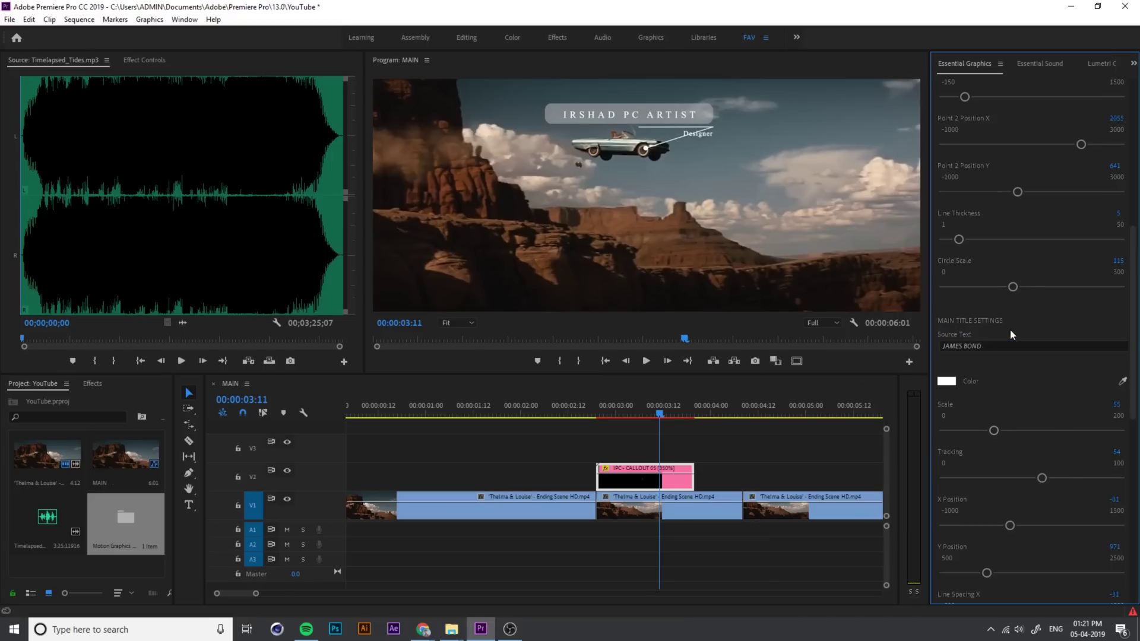
drag(1132, 355, 1116, 481)
click(997, 385)
text(007)
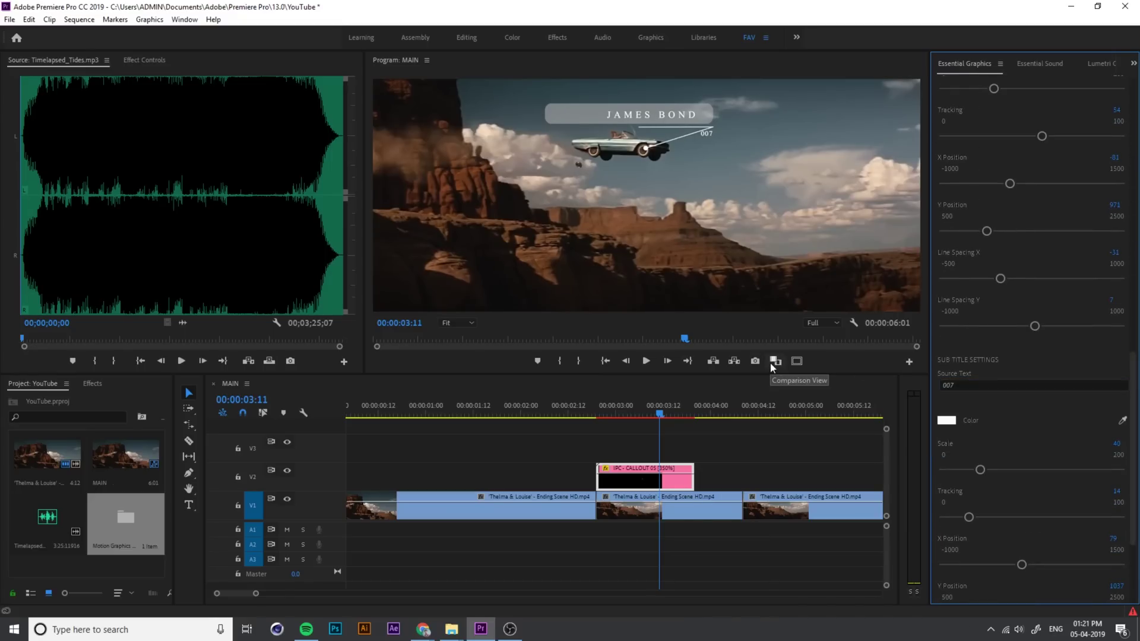
Move the title strip below and left of the car with Point 1 Position X 2565, and shrink it to Box Extend X 256, Y 22
drag(1133, 402, 1096, 190)
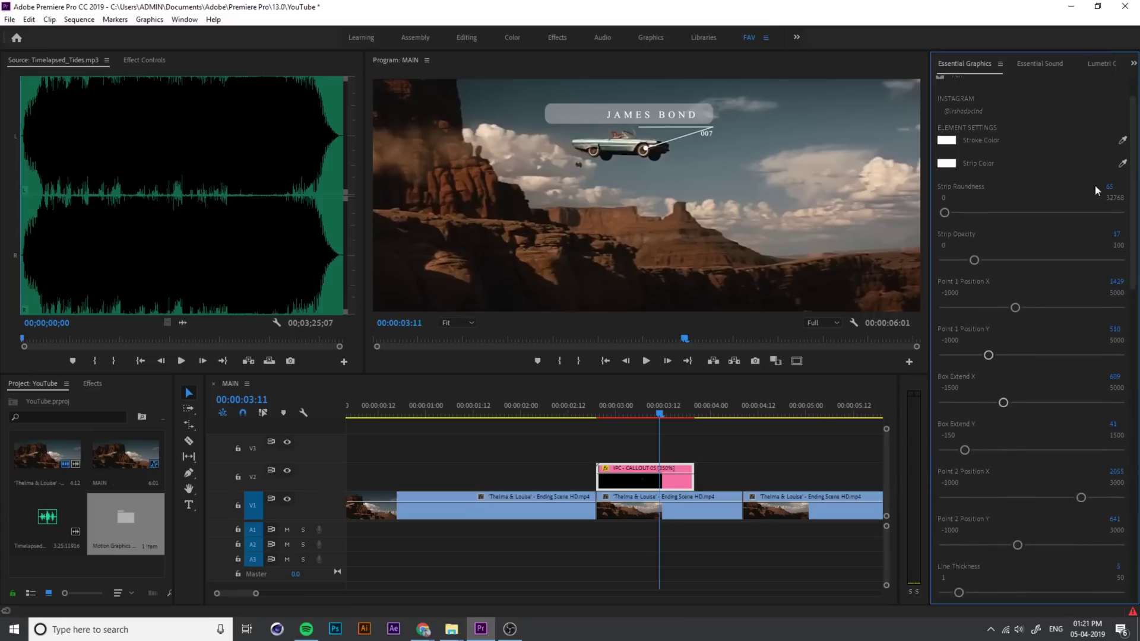
drag(1116, 281, 1126, 282)
drag(1114, 329, 653, 329)
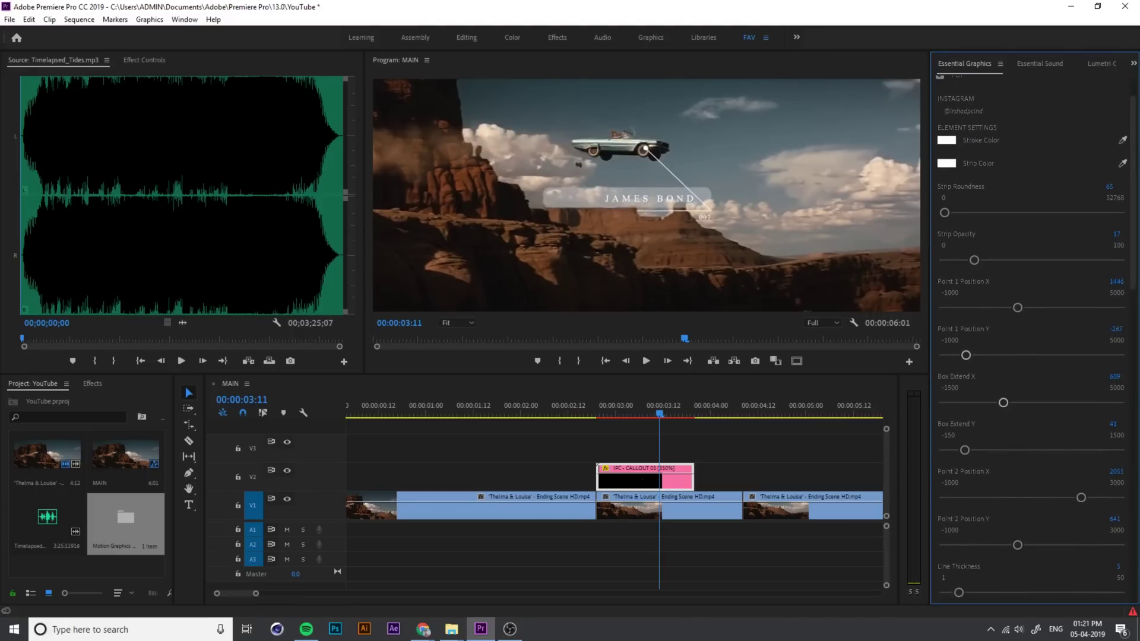
drag(1116, 281, 1139, 281)
drag(1114, 329, 1138, 329)
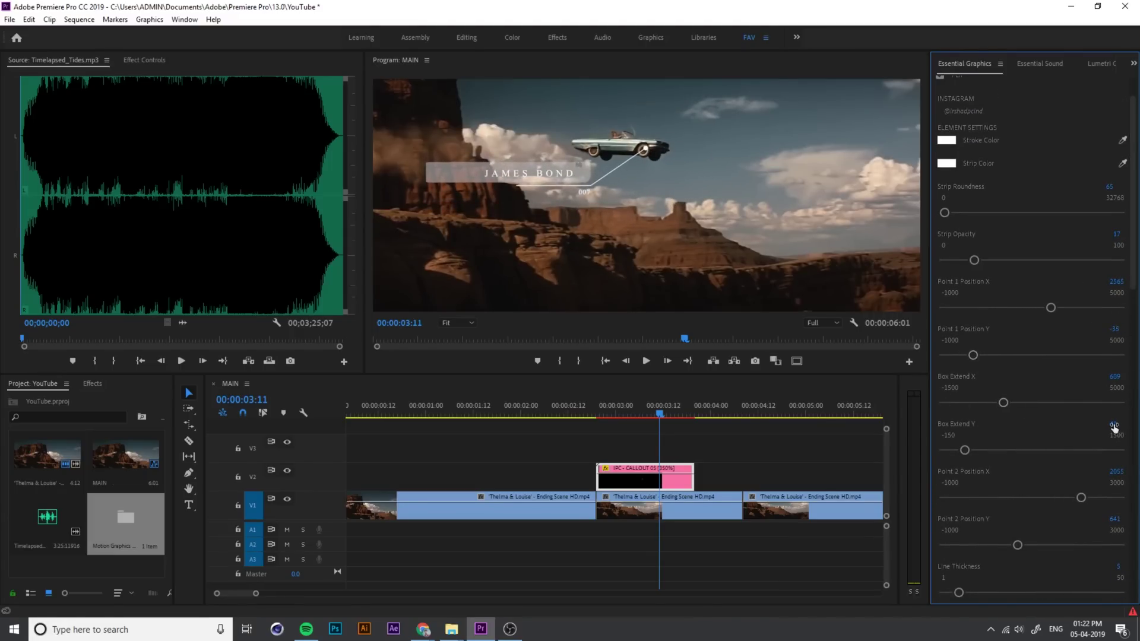
drag(1114, 427, 1107, 426)
drag(1114, 376, 1102, 377)
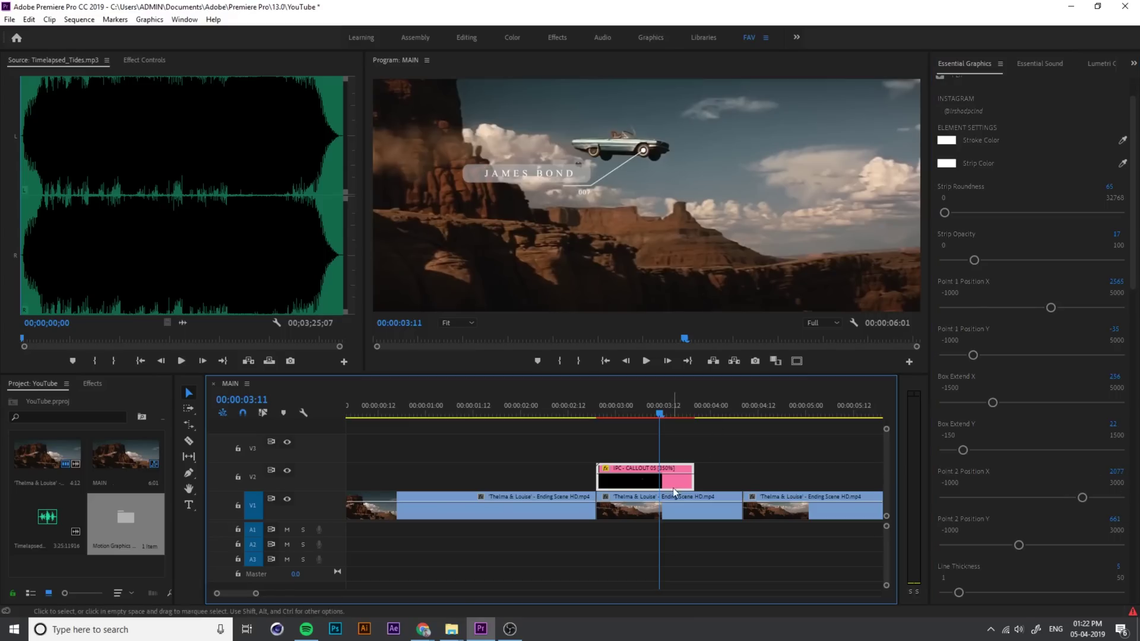
click(140, 63)
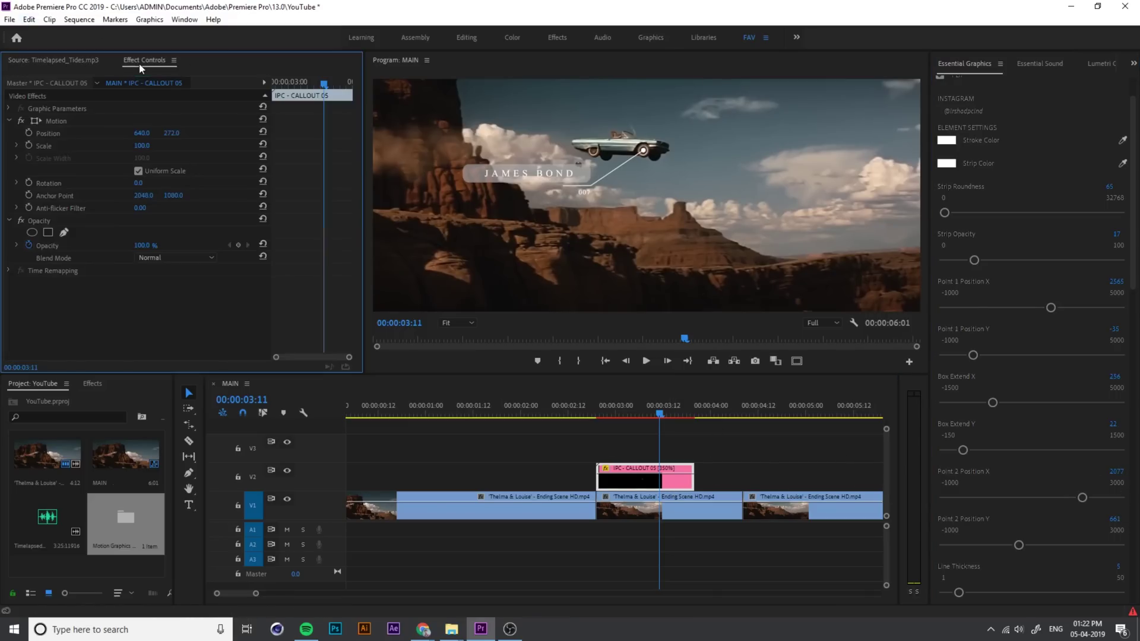
click(29, 133)
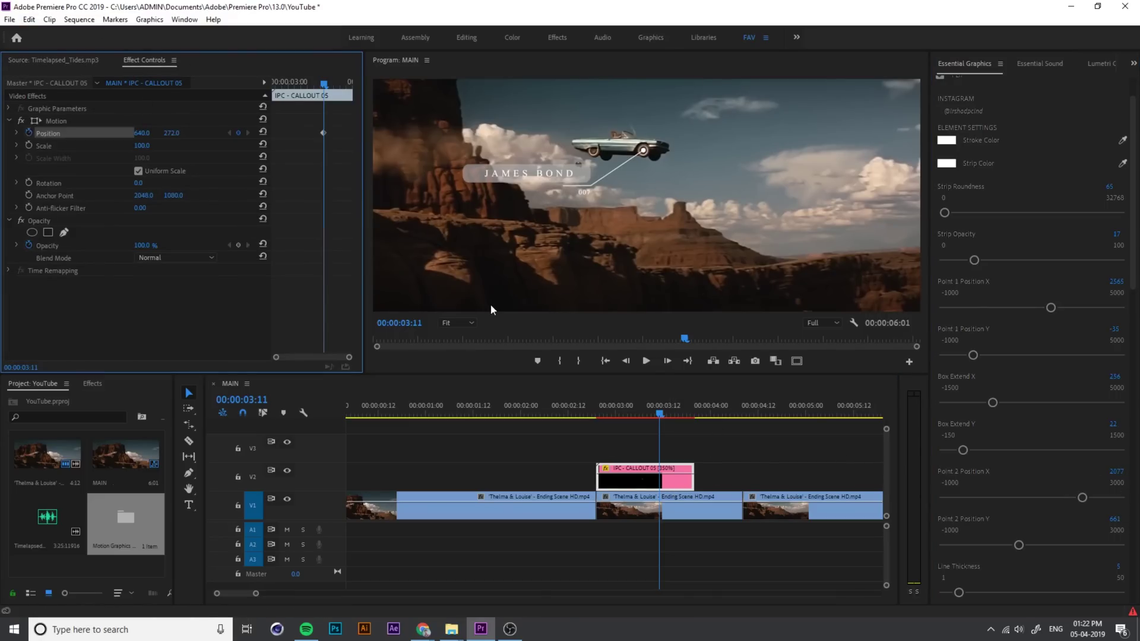
click(641, 483)
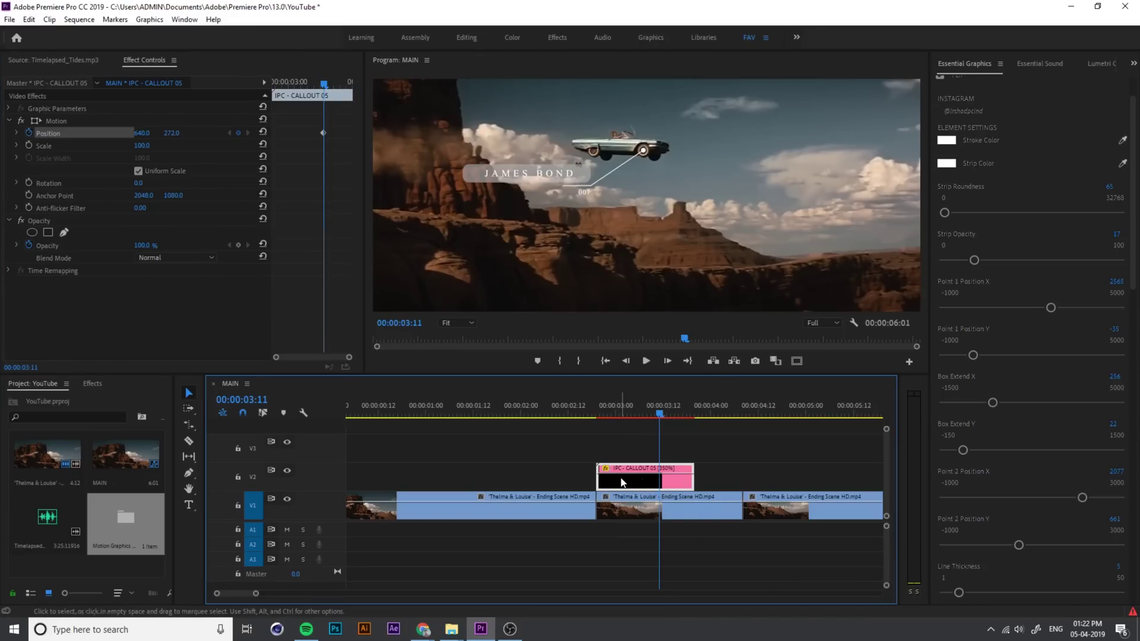
key(ctrl+z)
Duplicate the callout directly after the original on V2 and reverse the copy's playback speed
drag(622, 482, 759, 481)
right_click(706, 475)
click(788, 449)
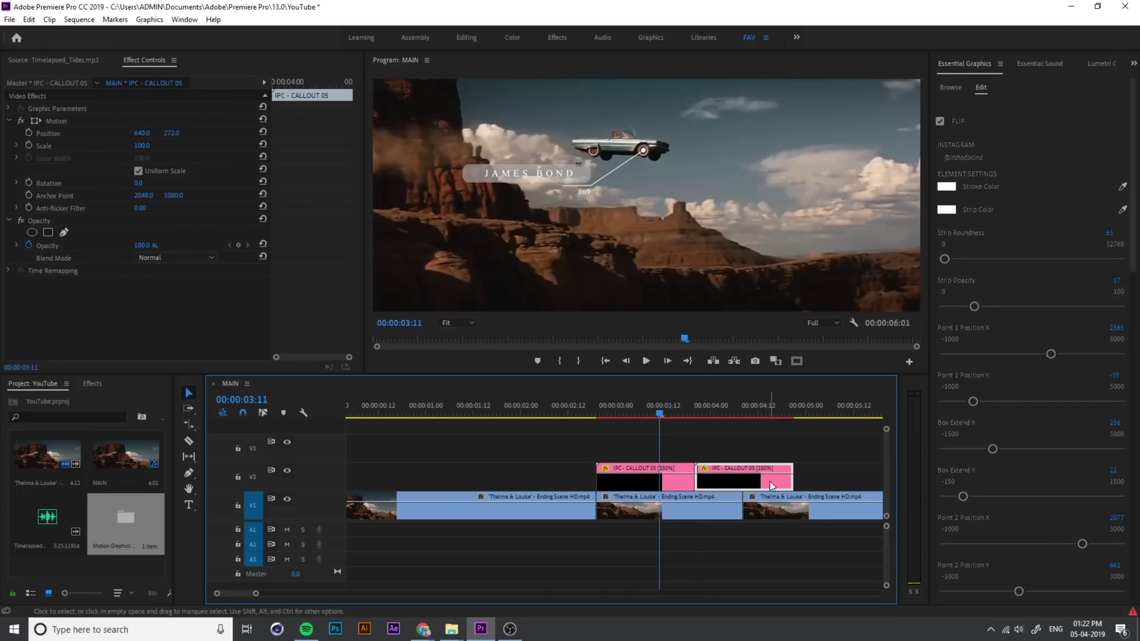
right_click(769, 480)
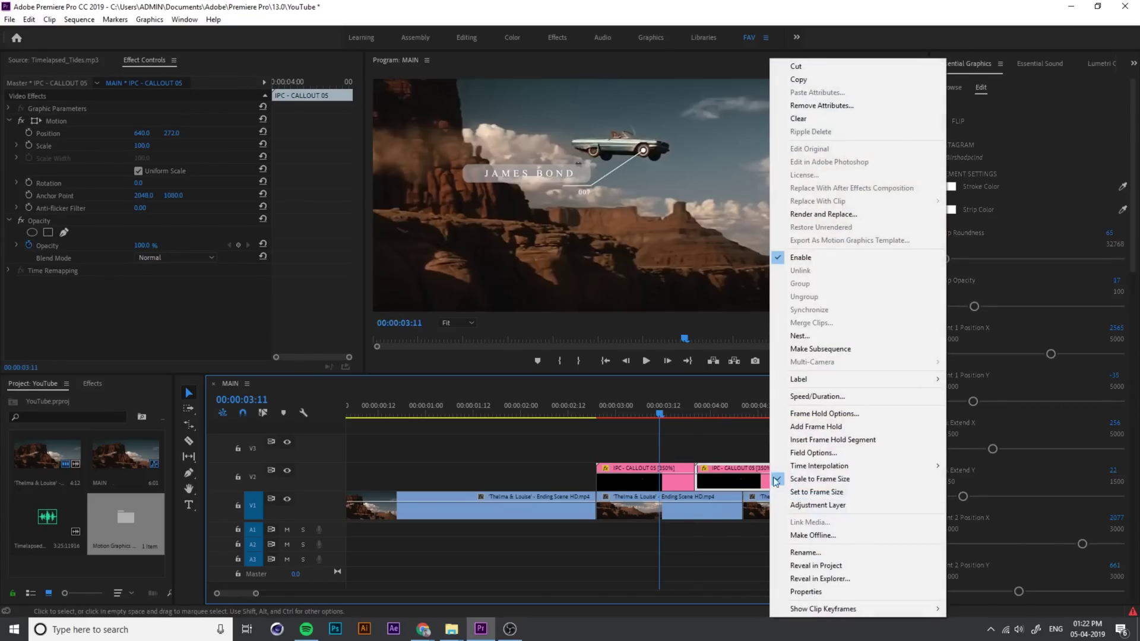
click(814, 396)
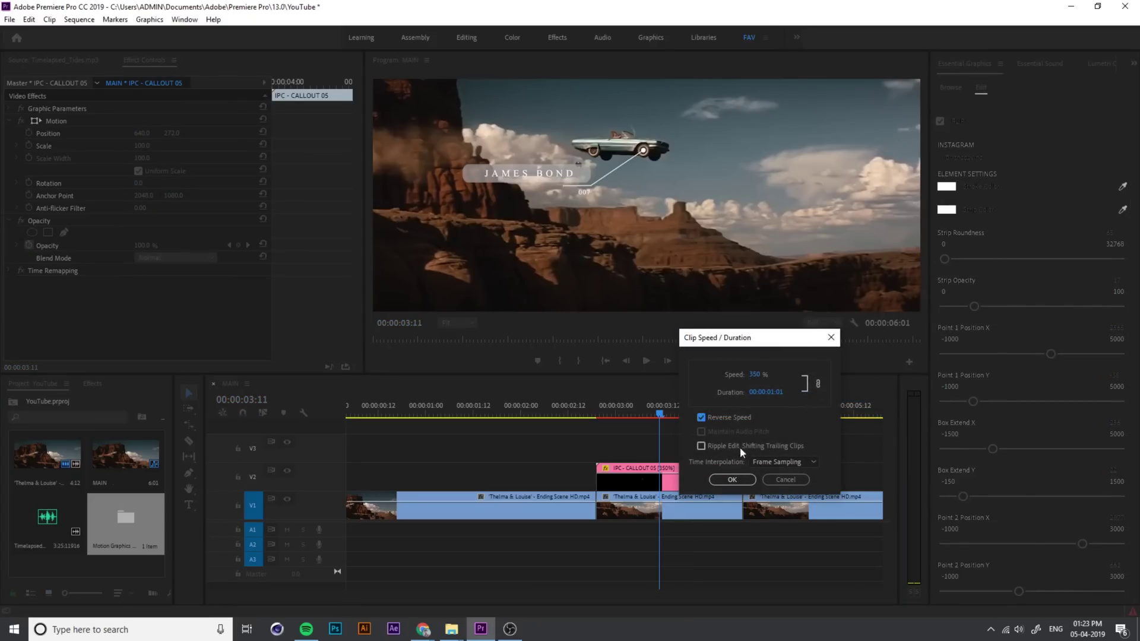
click(732, 479)
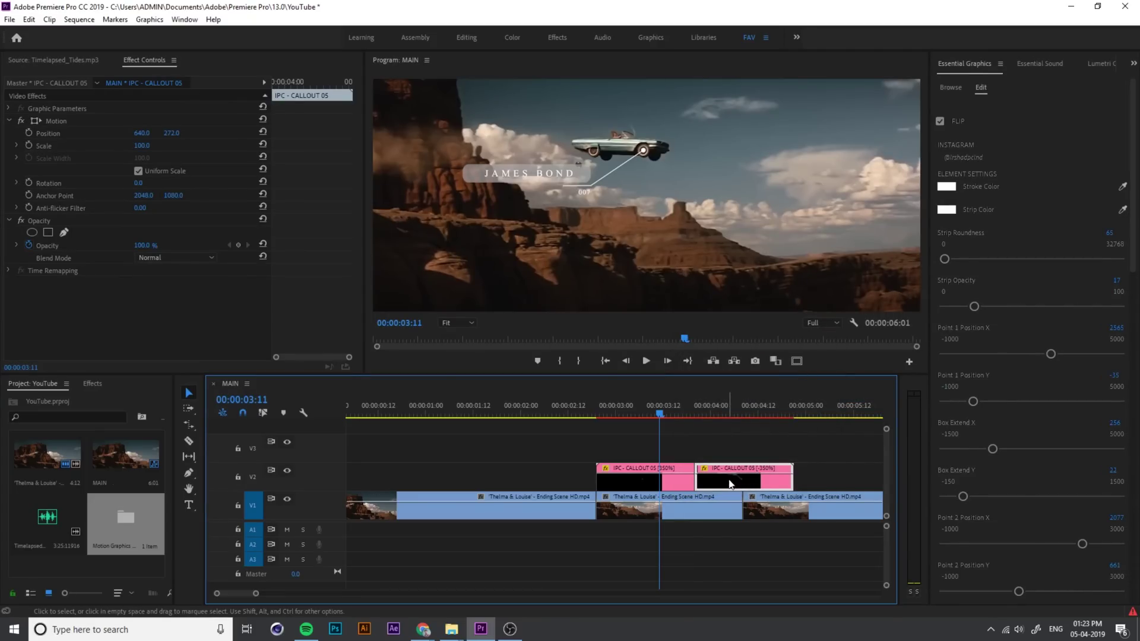
Move the reversed callout to the start of the last V1 clip and extend the original callout's end to 00:00:04:04
drag(730, 483, 777, 483)
drag(693, 482, 710, 482)
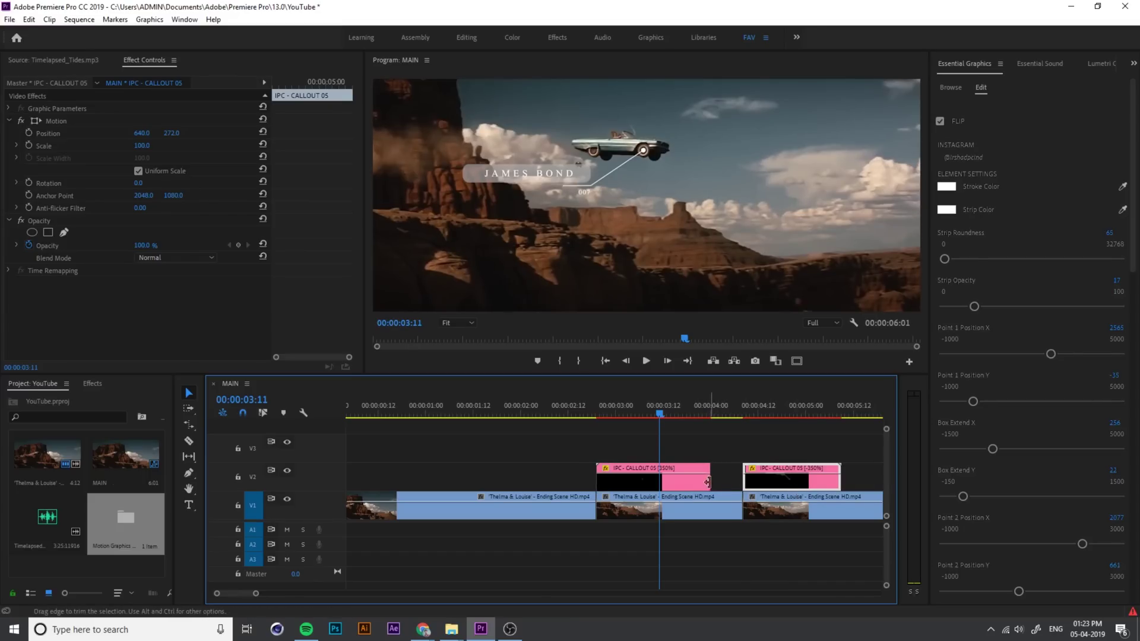
drag(707, 482, 726, 482)
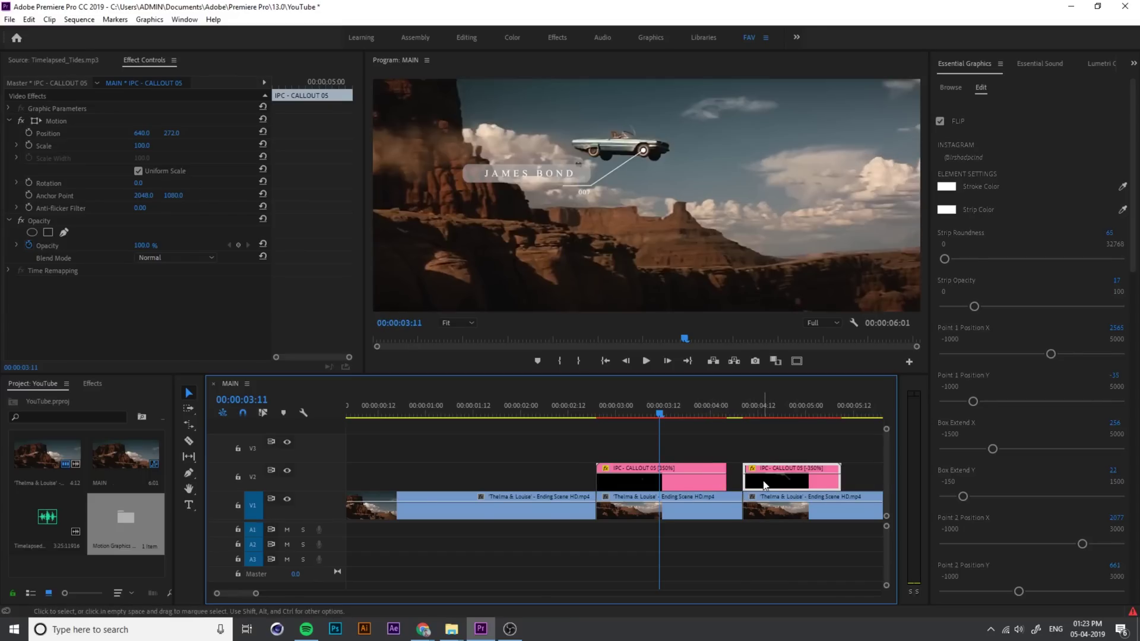
Shorten the reversed callout on V2 and place it directly against the end of the original callout
key(minus)
key(equal)
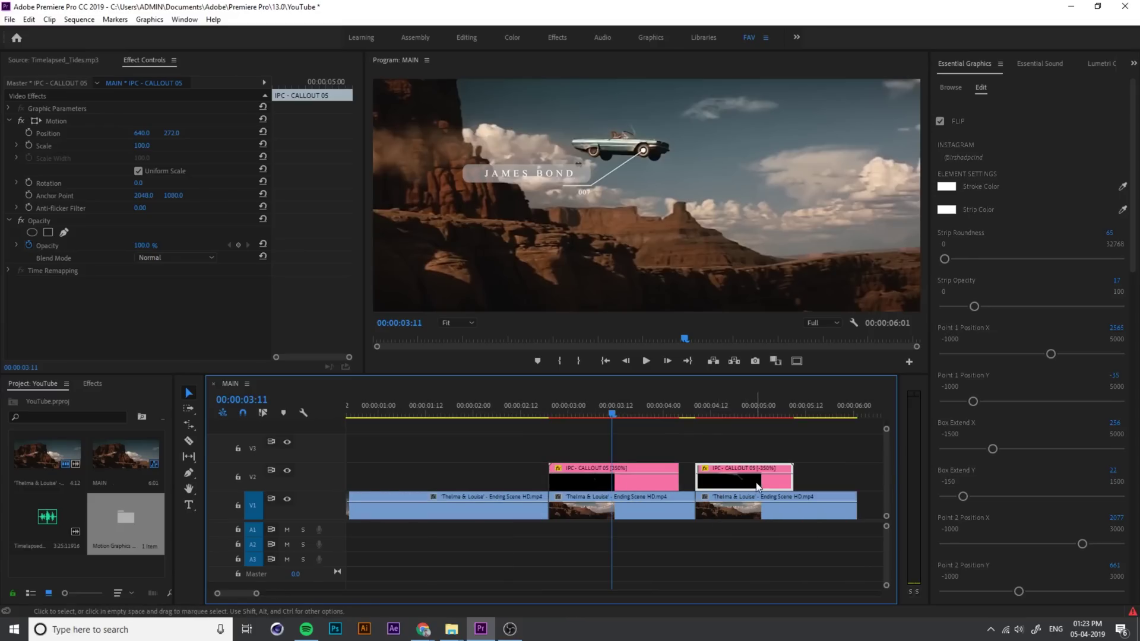
key(r)
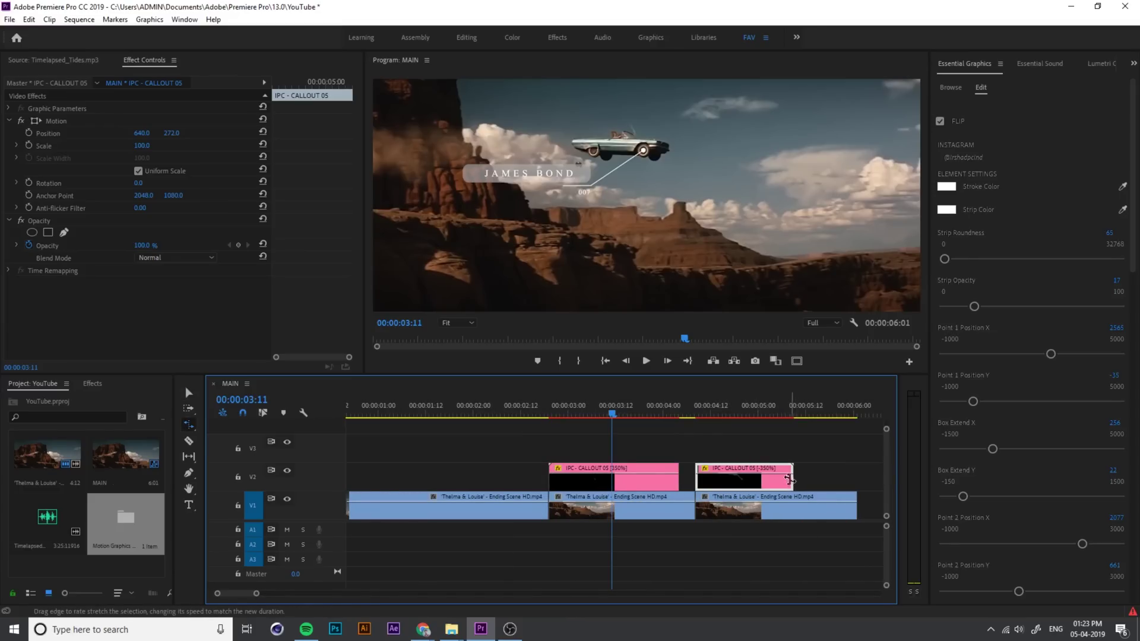
click(732, 479)
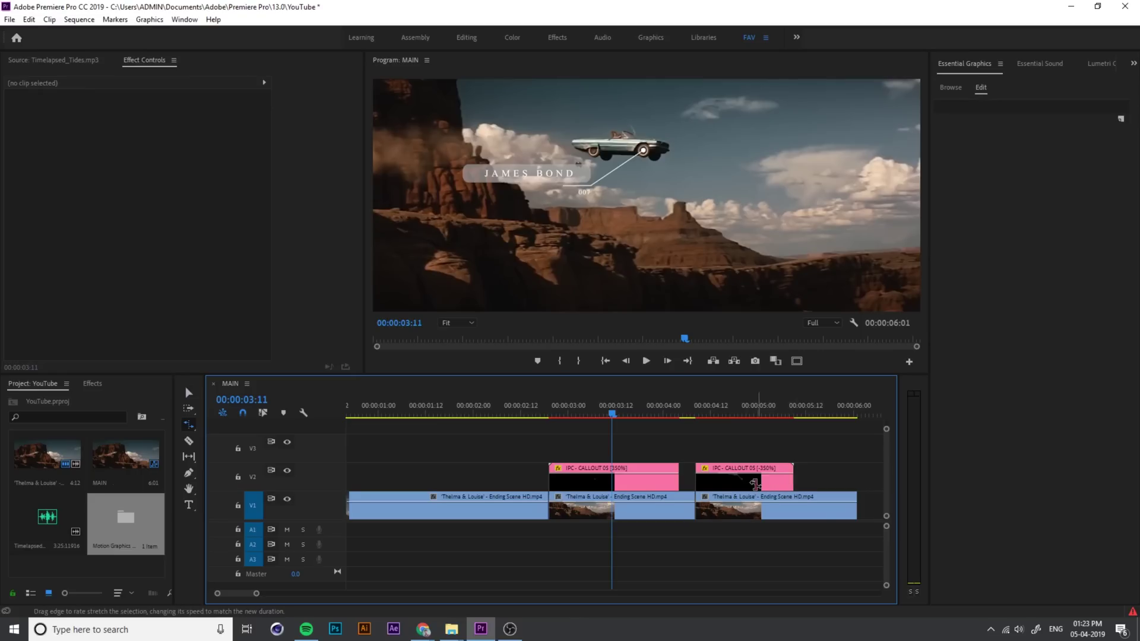
click(775, 480)
drag(776, 479, 714, 484)
key(v)
key(r)
key(v)
click(746, 469)
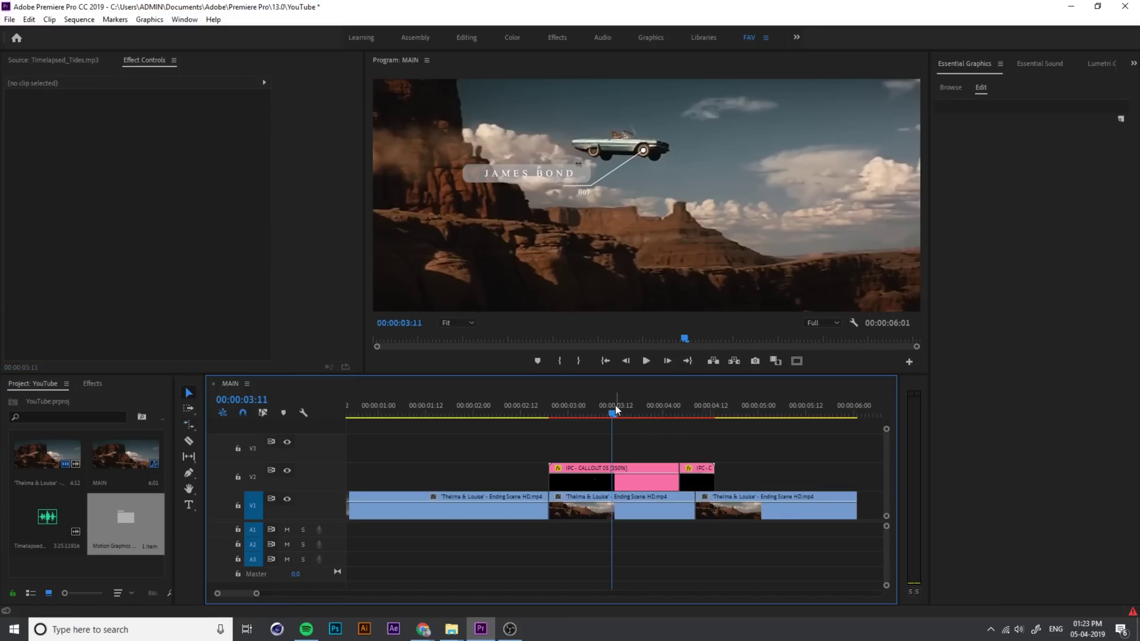
Lengthen the reversed callout with Rate Stretch so that it ends at 00:00:04:15
drag(615, 408, 501, 439)
key(space)
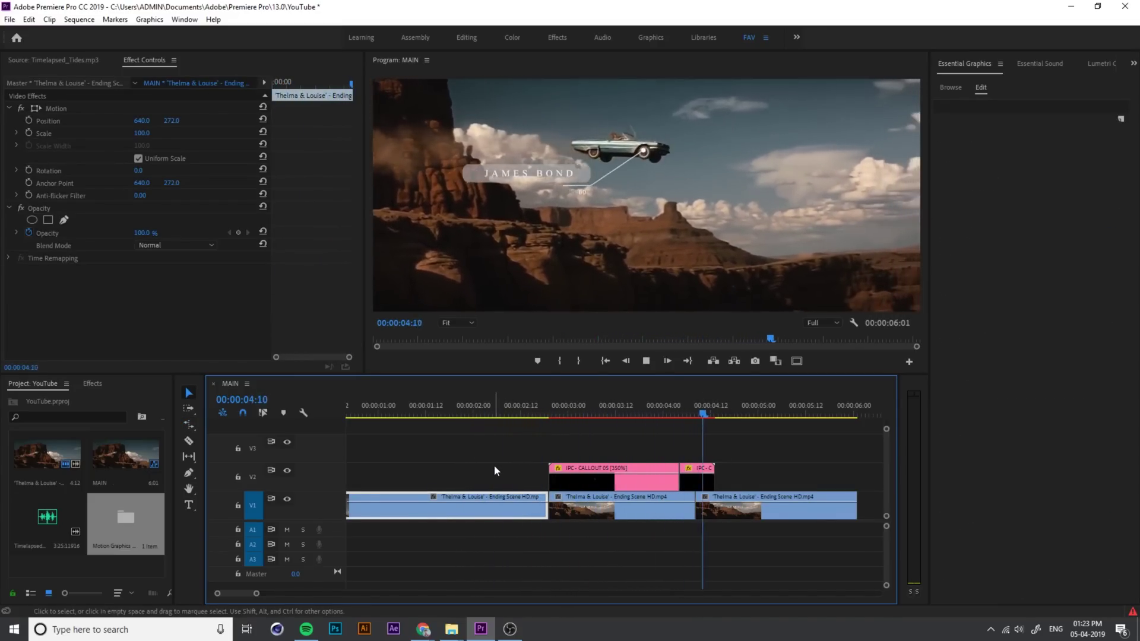
click(672, 407)
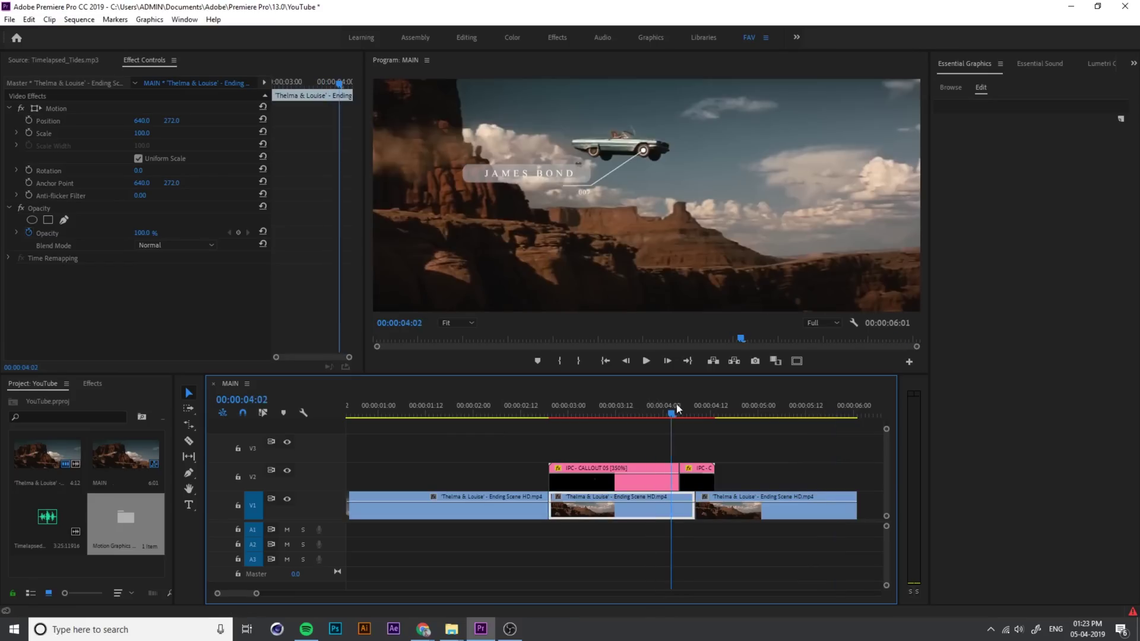
drag(677, 407, 702, 407)
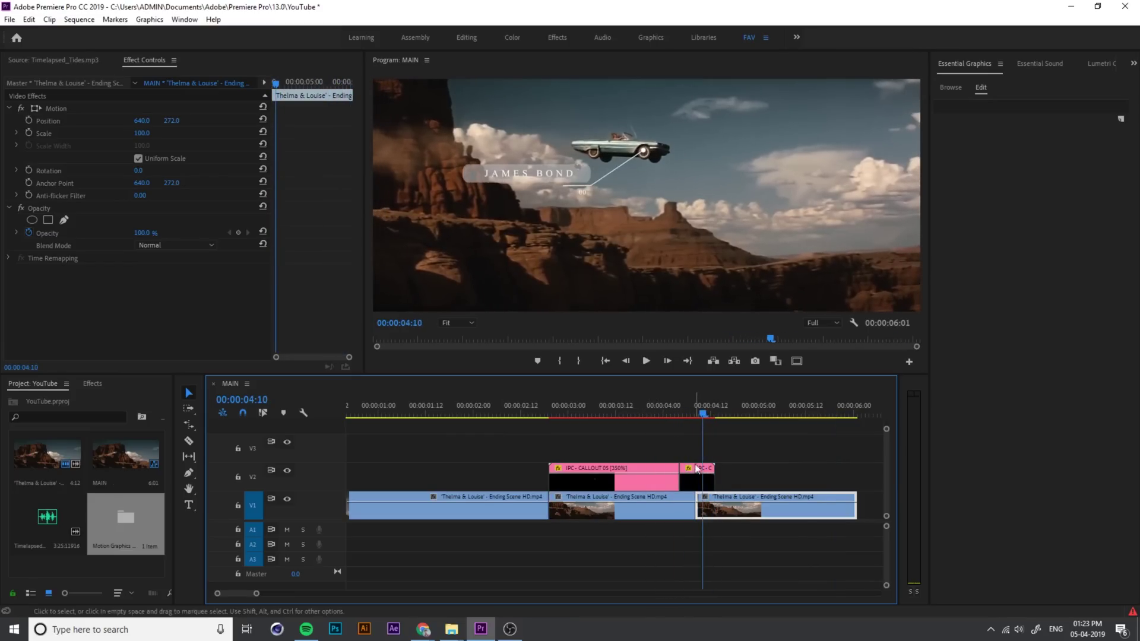
click(697, 469)
key(r)
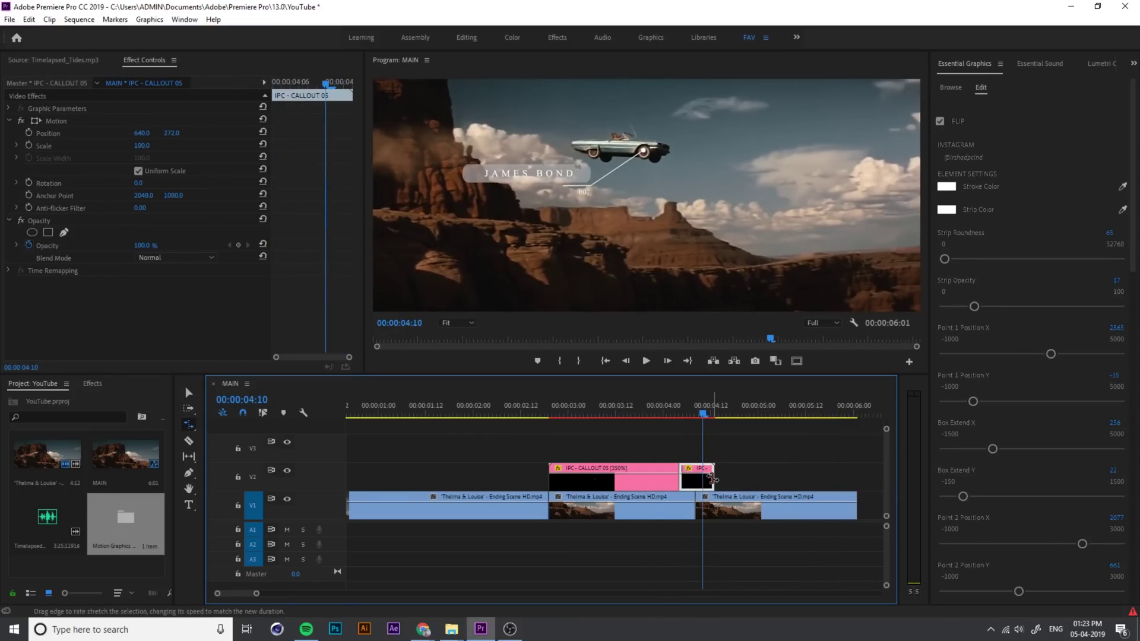
mouse_move(711, 478)
mouse_down()
mouse_move(749, 478)
mouse_move(697, 483)
mouse_move(726, 482)
mouse_up()
key(v)
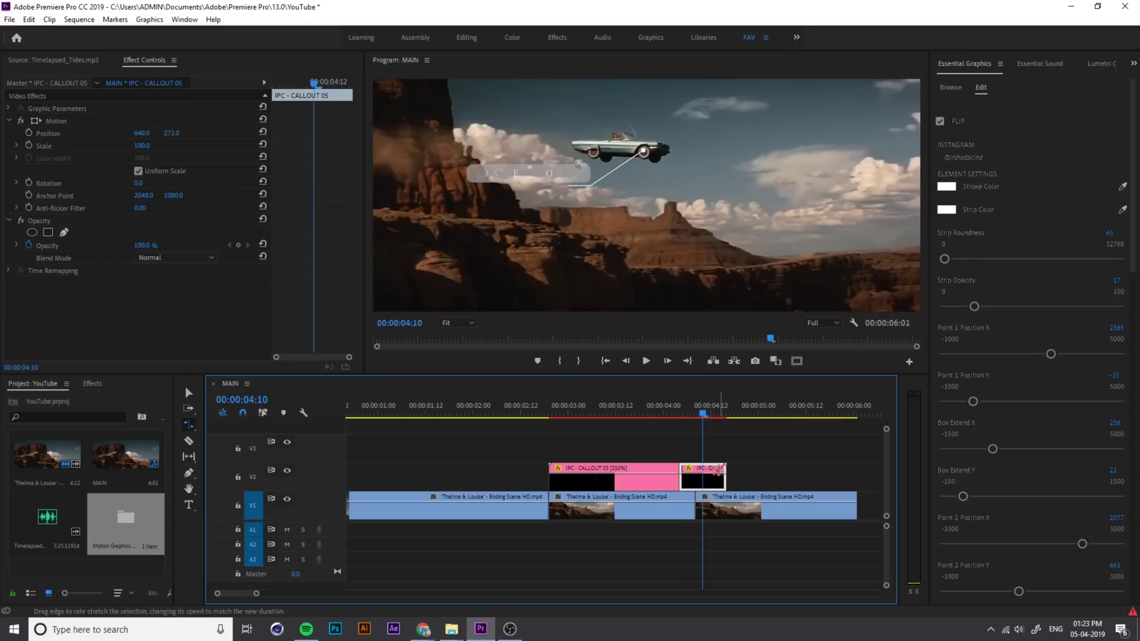
Add a Position keyframe to the reversed callout at 00:00:04:08, where the last V1 clip begins
click(698, 411)
drag(698, 411, 450, 451)
key(space)
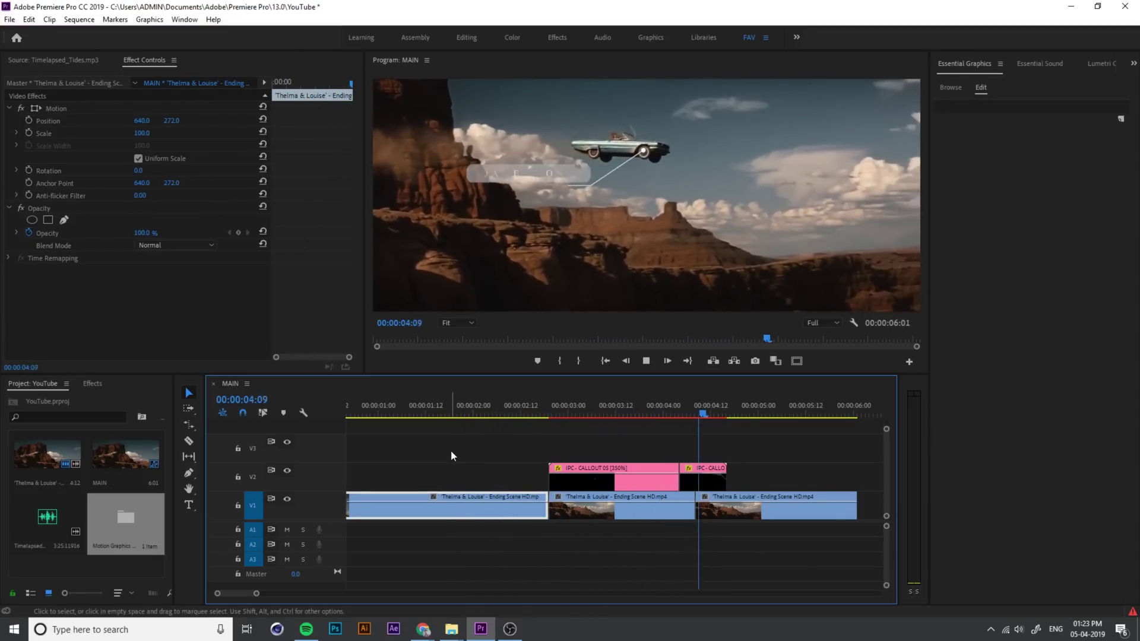
click(705, 408)
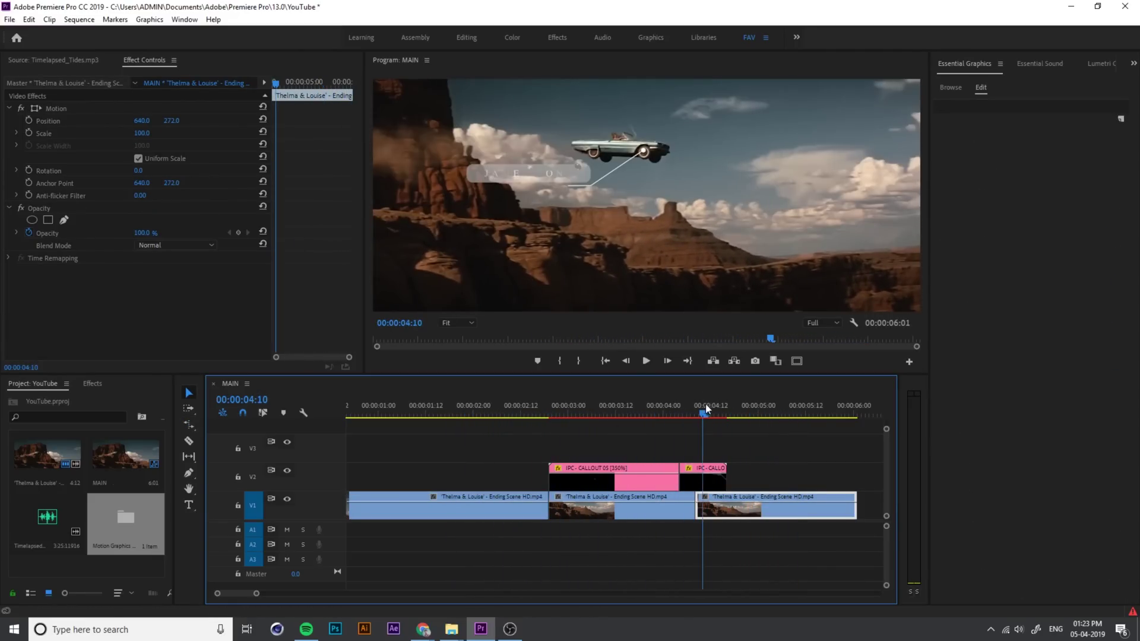
click(701, 472)
drag(707, 411, 692, 413)
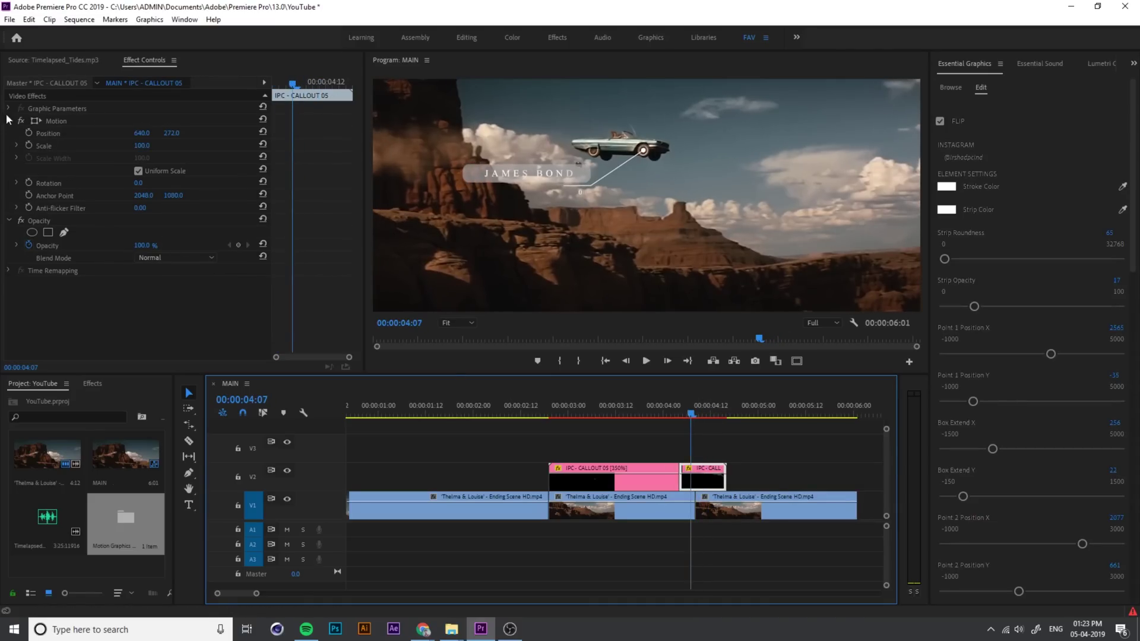
click(30, 134)
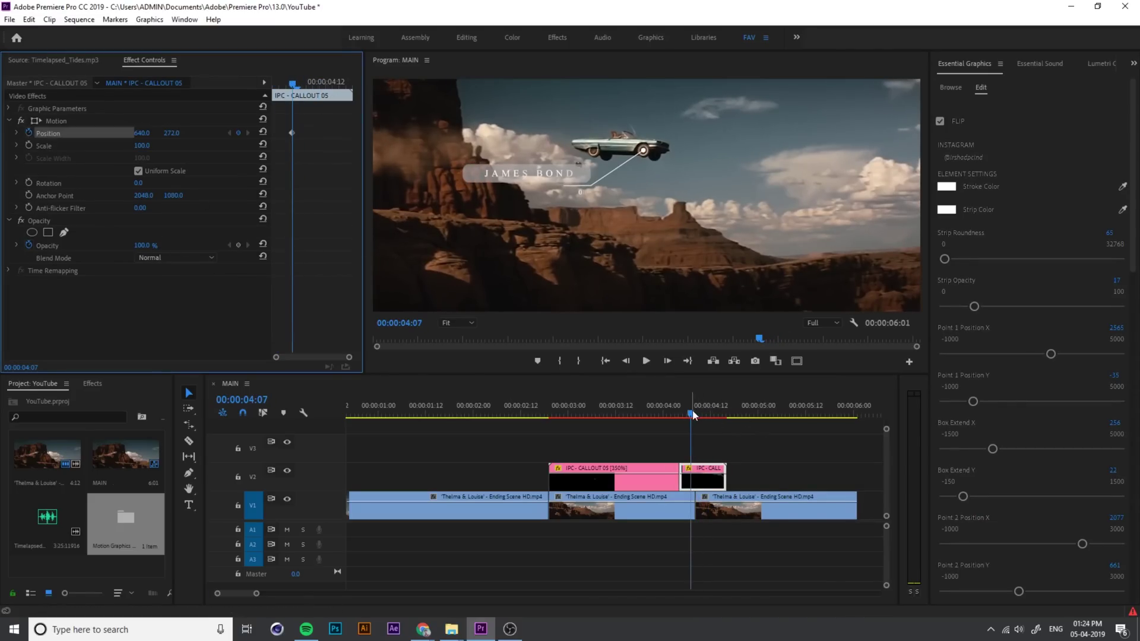
drag(693, 414, 697, 414)
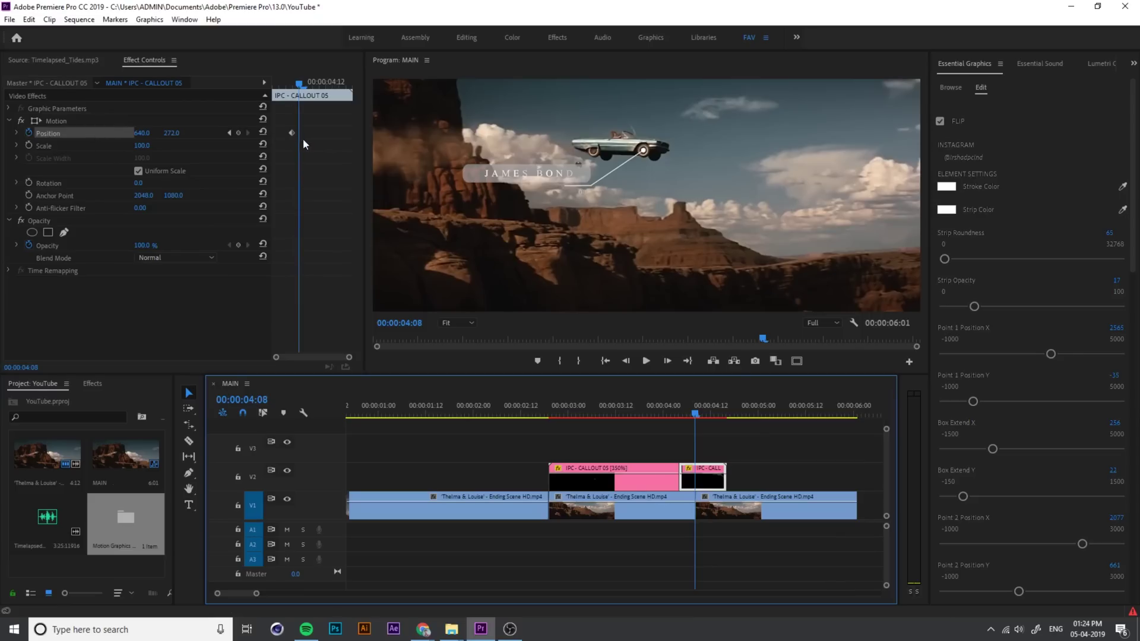
drag(292, 133, 299, 134)
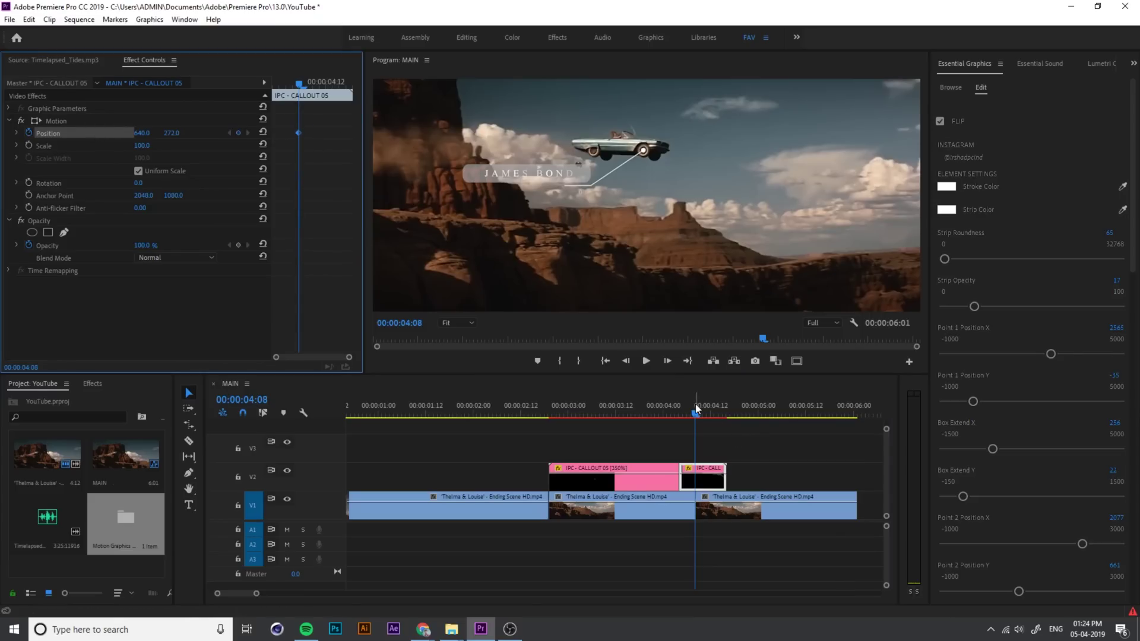
Keyframe the reversed callout's Position at 00:00:04:15 to about 644.7, 292.9 so its pointer follows the moving car
drag(696, 414, 726, 413)
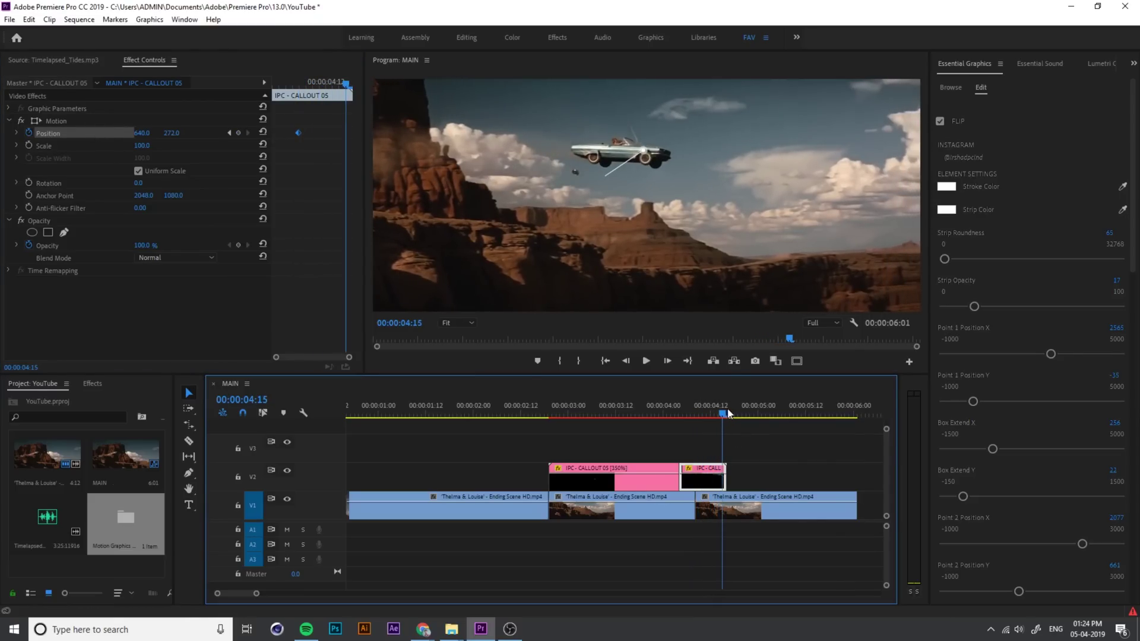
key(d)
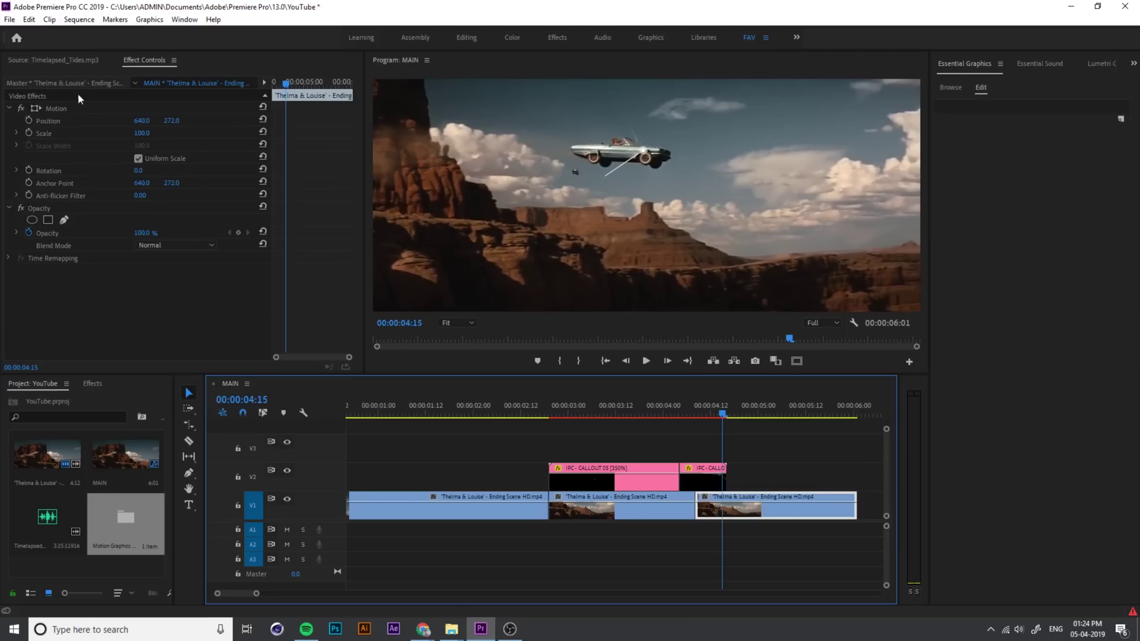
click(50, 105)
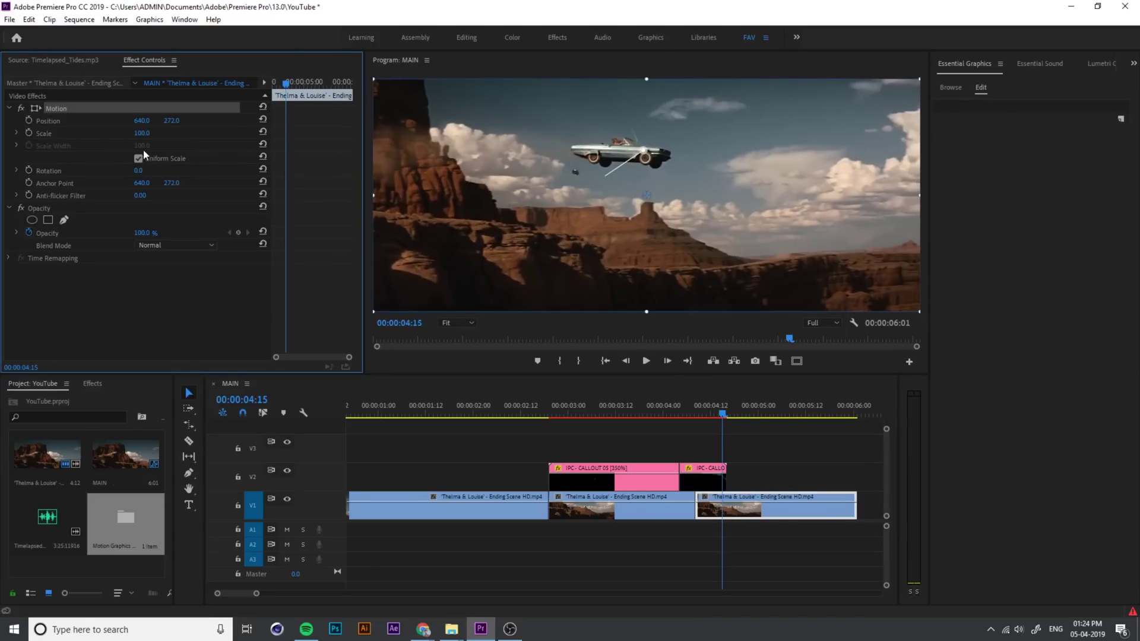
click(708, 482)
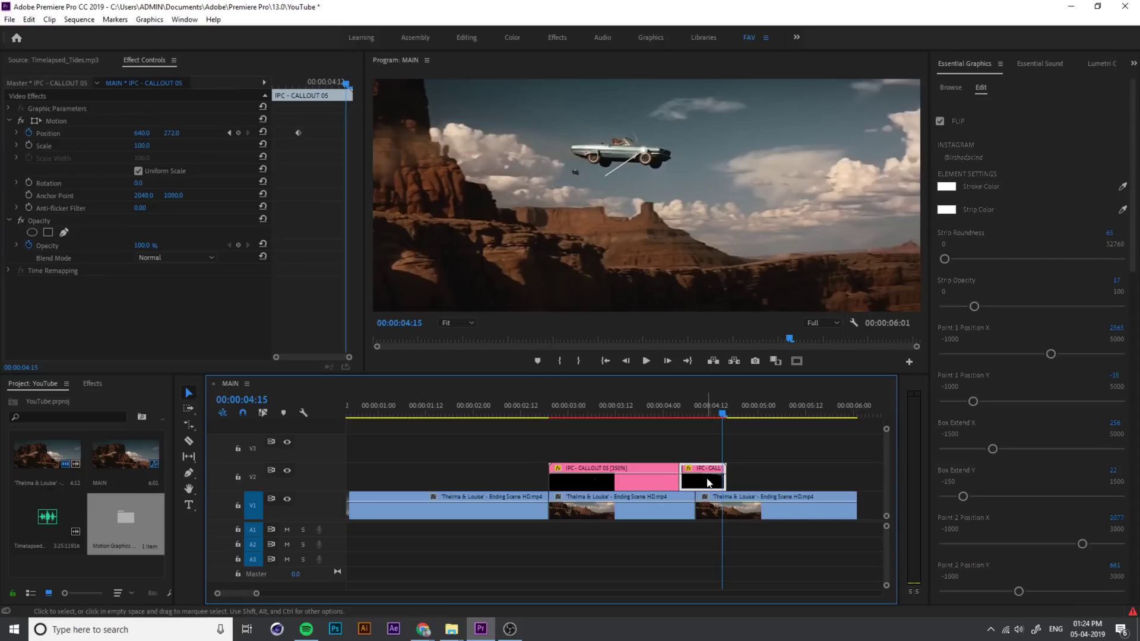
key(End)
key(Up)
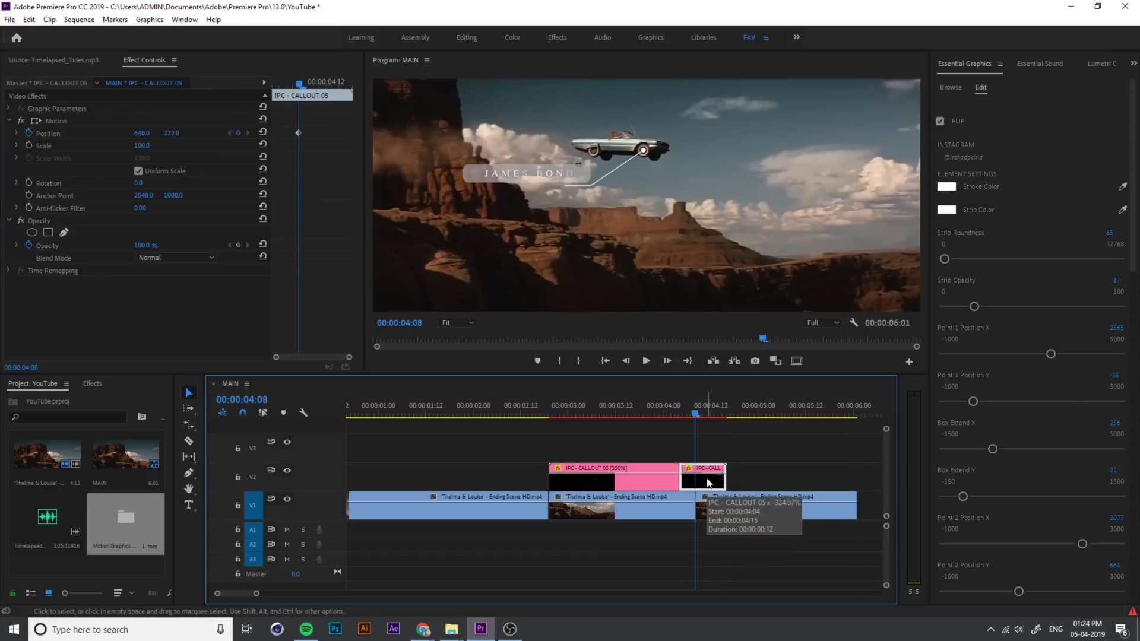
drag(707, 413, 722, 413)
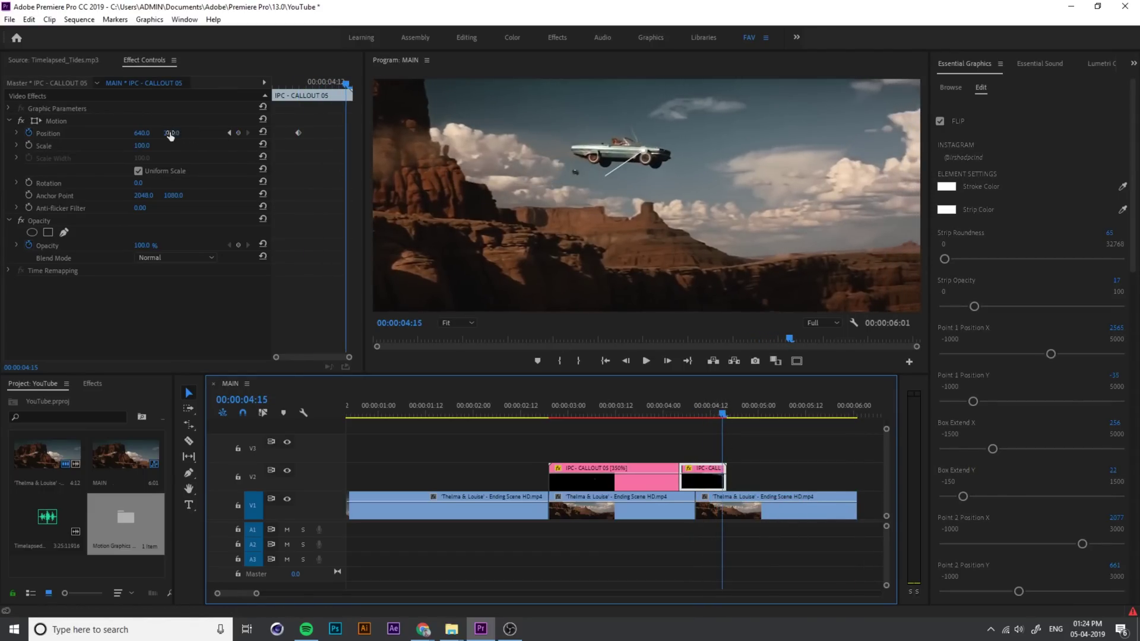
drag(170, 136, 168, 136)
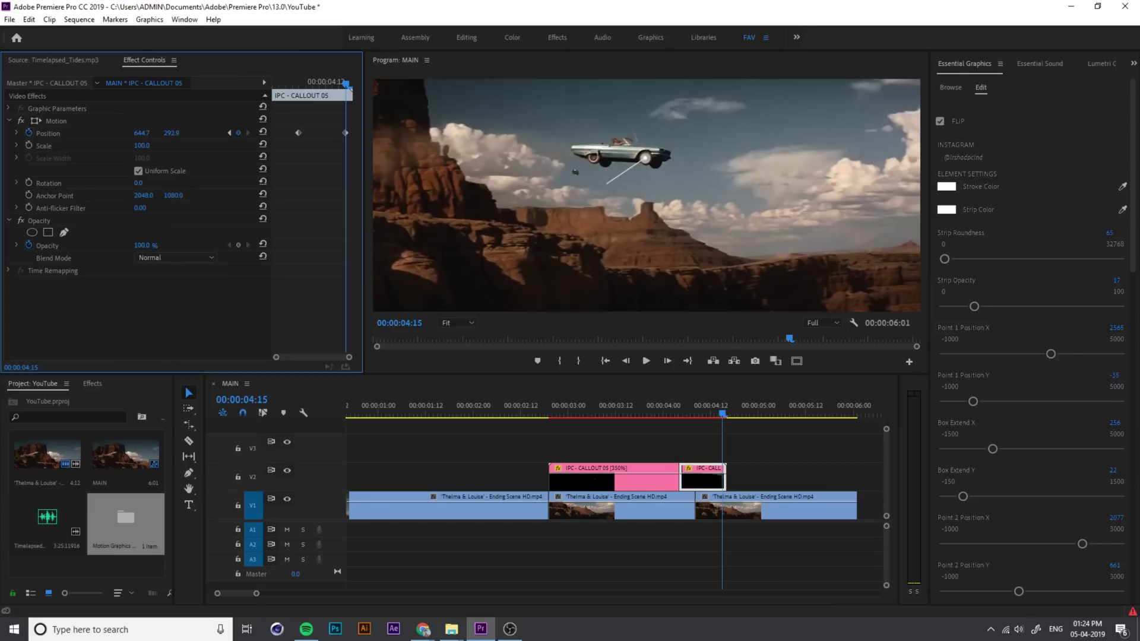
drag(171, 133, 169, 133)
Play the sequence from the start to check the callout's entrance and reversed exit
drag(726, 415, 238, 444)
key(space)
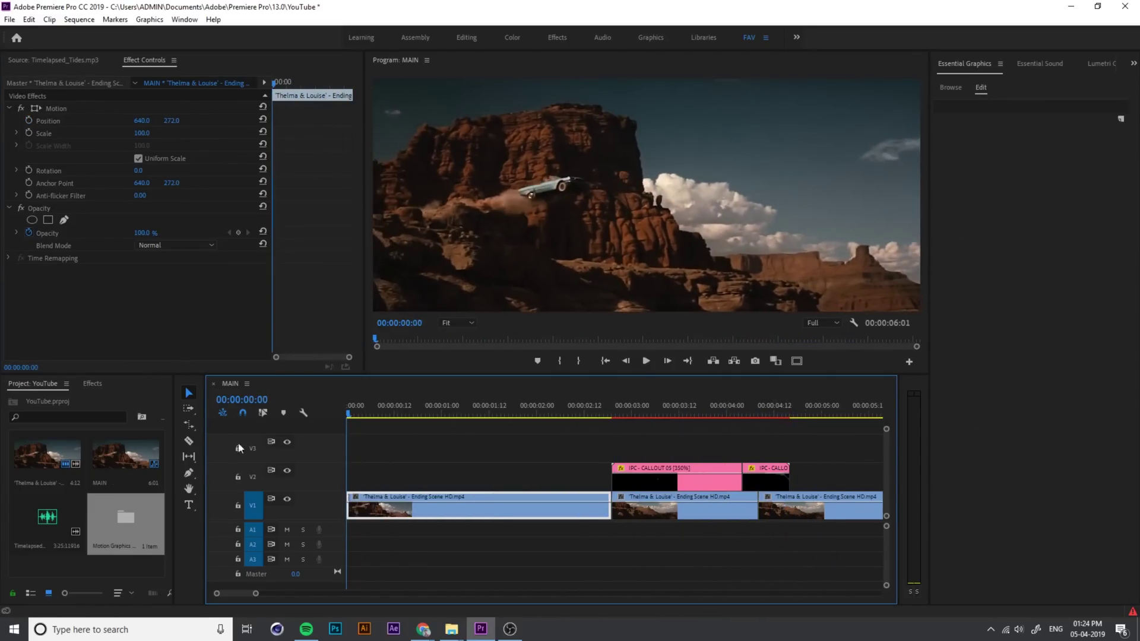
key(minus)
click(728, 498)
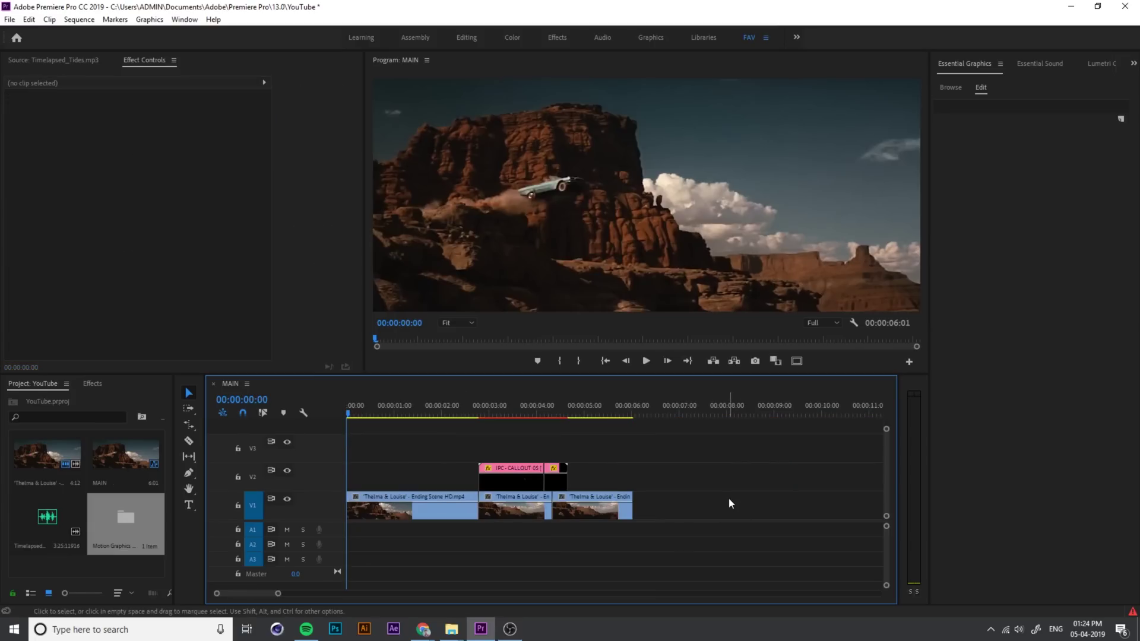
key(space)
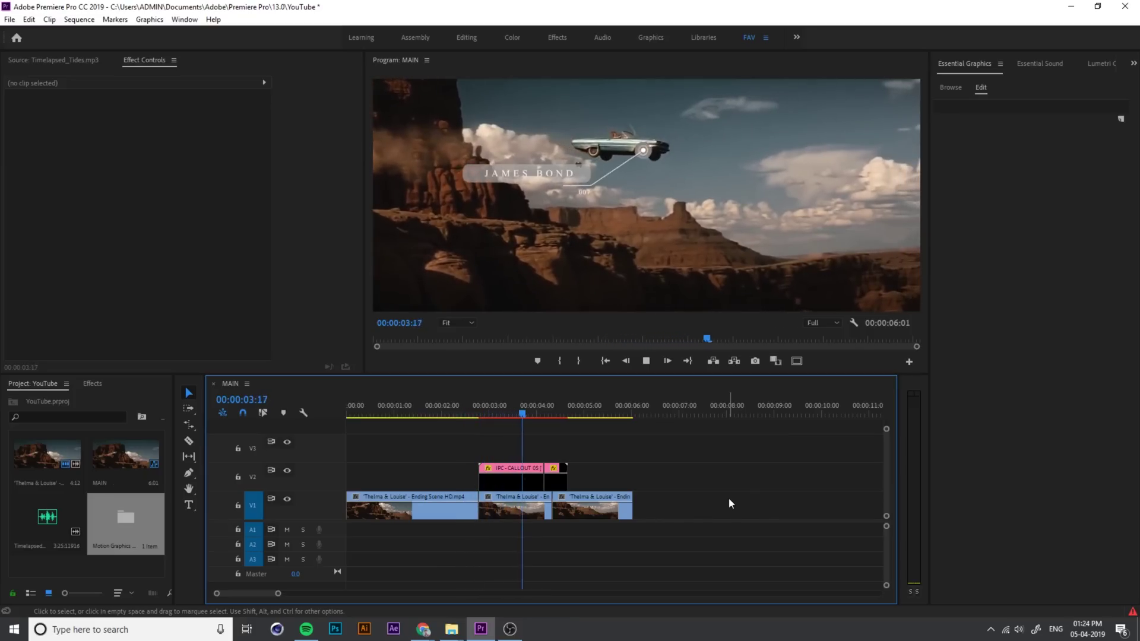
key(space)
click(627, 502)
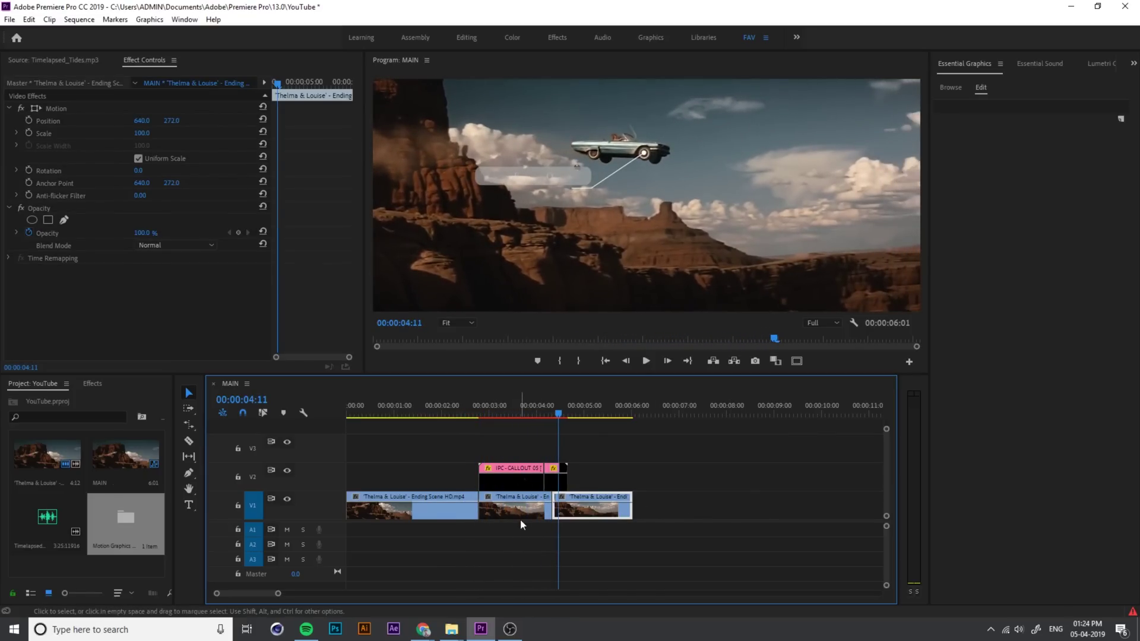
Shift the last two V1 clips and both callouts 7 frames later, and extend the middle clip's start back to the first clip
click(523, 514)
click(564, 463)
drag(643, 453, 504, 479)
drag(578, 511, 595, 512)
drag(468, 443, 560, 467)
drag(560, 468, 574, 467)
mouse_move(492, 512)
mouse_down()
mouse_move(506, 511)
mouse_move(478, 512)
mouse_up()
click(454, 414)
key(space)
key(space)
Try moving the last V1 clip later and extending the middle clip's end to lengthen the freeze
drag(591, 508, 605, 508)
drag(564, 510, 590, 512)
key(space)
key(space)
key(ctrl+z)
Replay the sequence to review the callout's timing over the frozen shot
click(572, 414)
click(443, 416)
key(space)
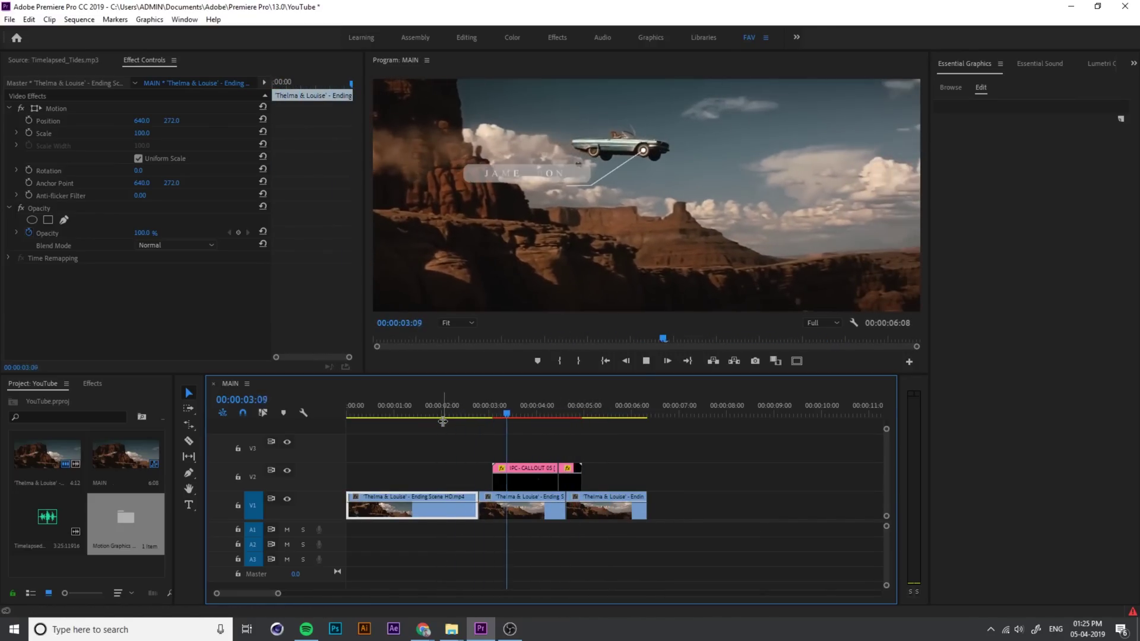
drag(625, 404, 346, 451)
key(space)
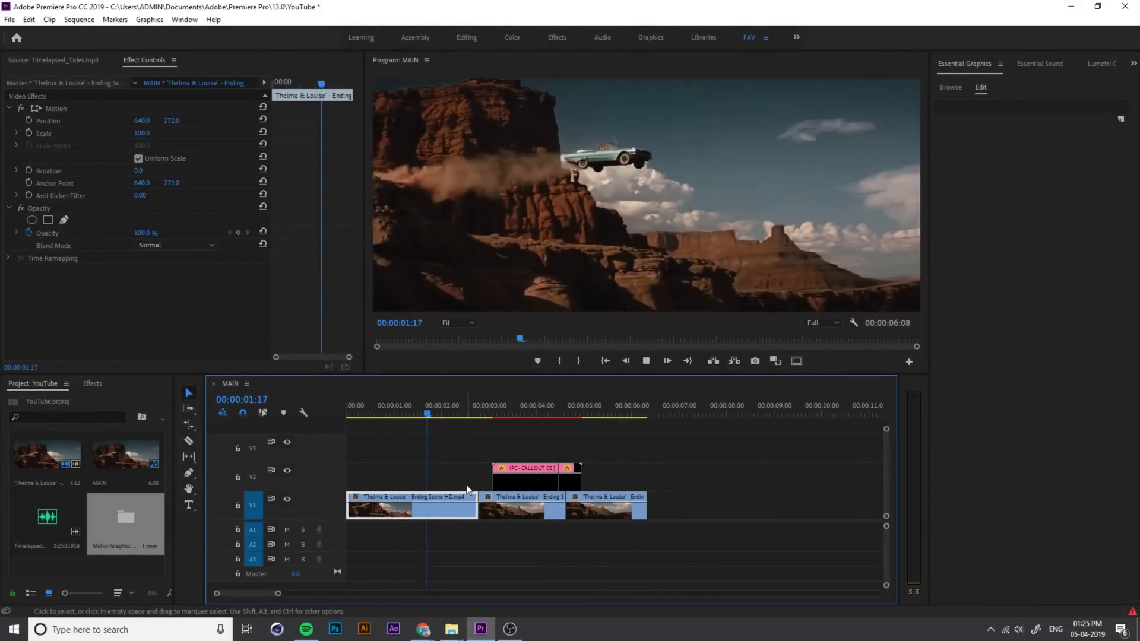
click(538, 411)
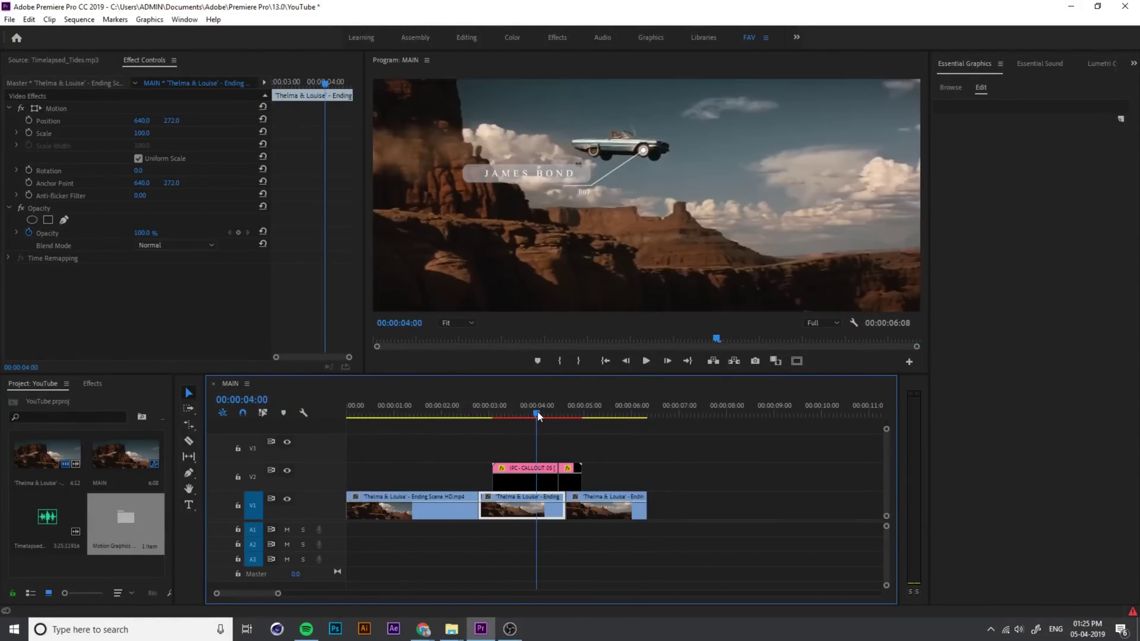
Delete both callouts from V2 and park the playhead at 00:00:03:02 on the frozen middle clip
drag(629, 467, 545, 479)
key(Delete)
drag(538, 414, 492, 420)
click(526, 486)
click(521, 505)
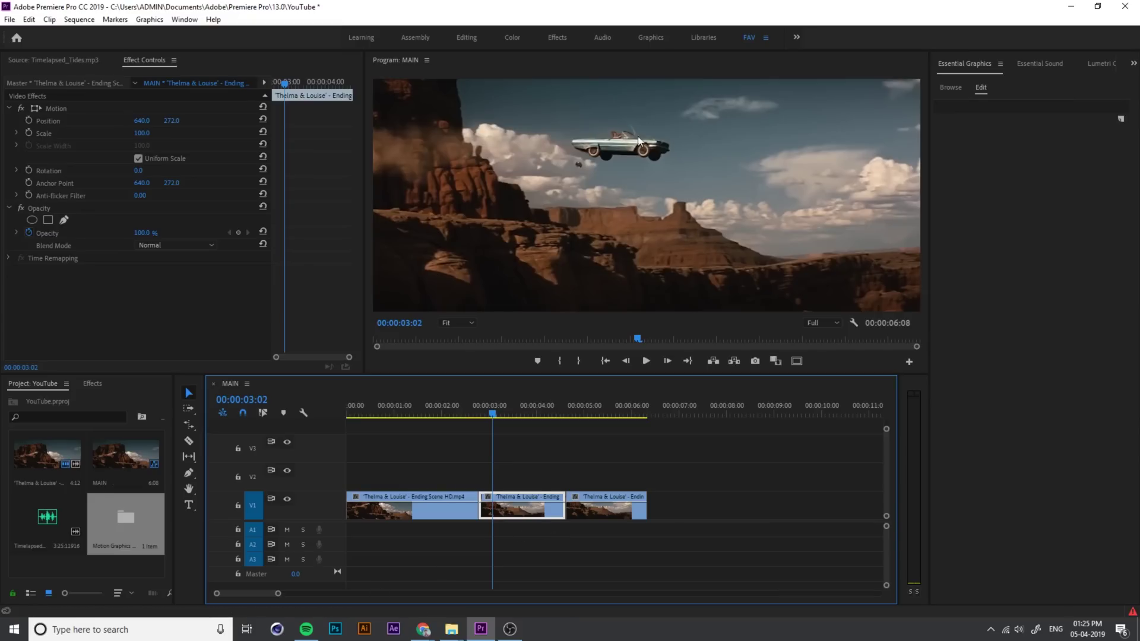
Export the current frame to the desktop as the PNG still MAIN.00_00_03_02.Still001
click(754, 361)
click(515, 292)
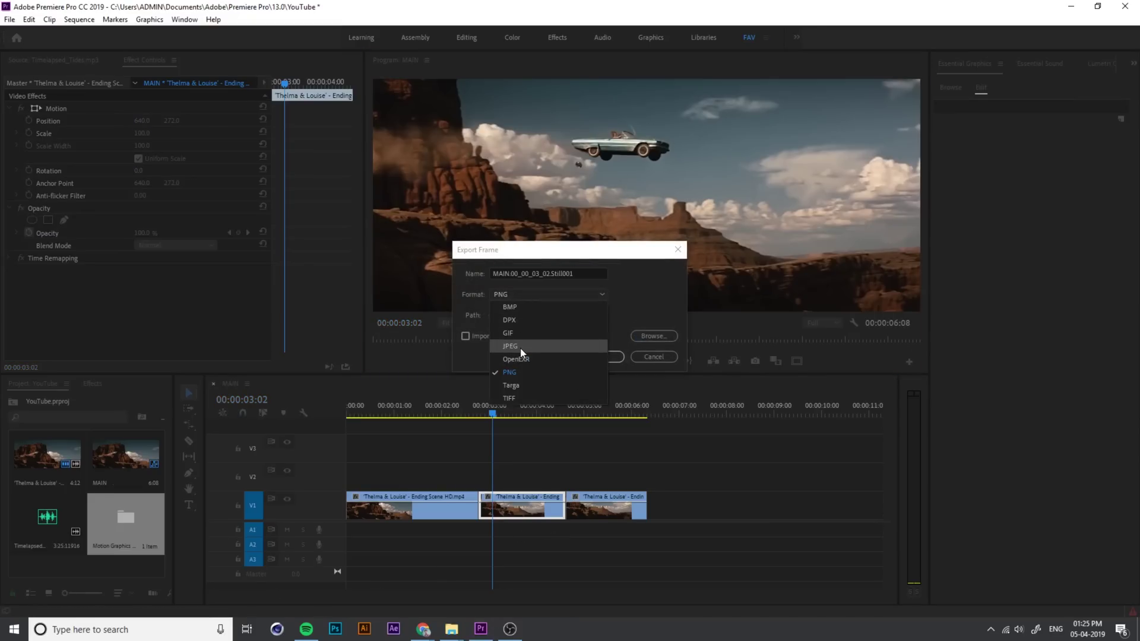
click(520, 348)
click(606, 359)
Switch to Illustrator and open the exported still MAIN.00_00_03_02.Still001.png from the desktop
click(364, 629)
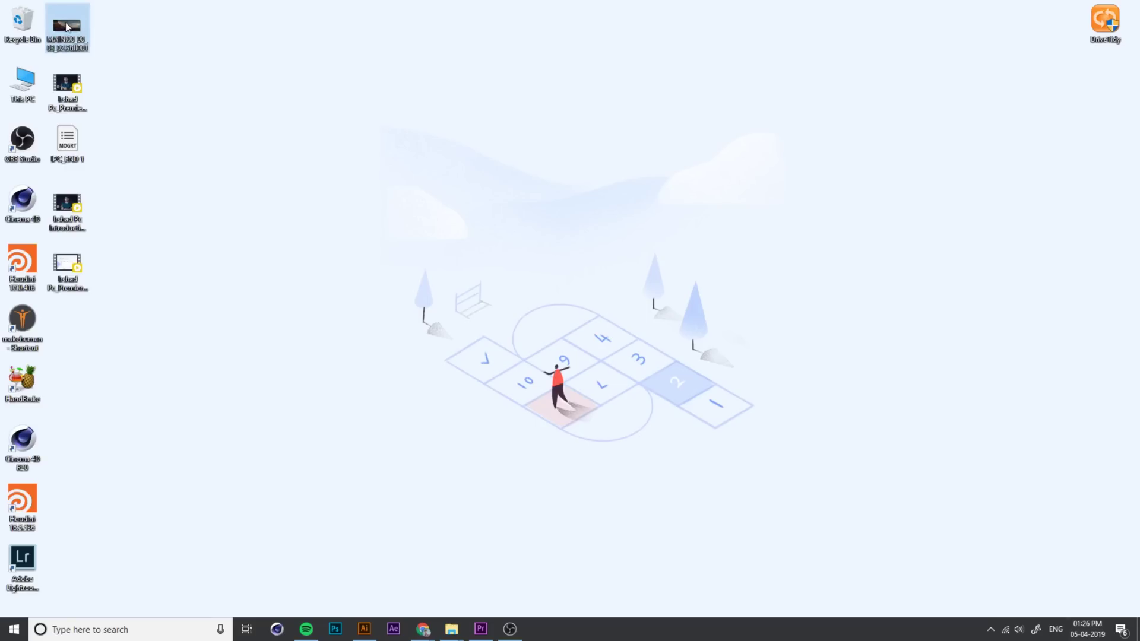
drag(68, 24, 546, 277)
scroll(592, 336, down, 2)
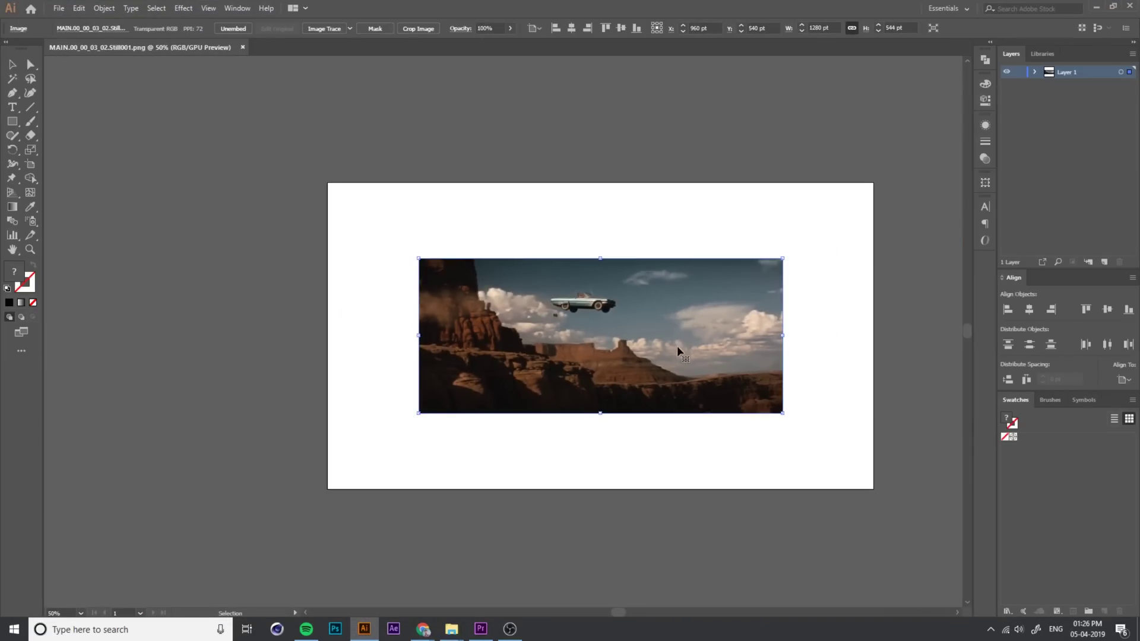
Resize the artboard to the edges of the still image, 1280 × 544 px
drag(677, 351, 611, 336)
drag(539, 336, 448, 259)
key(ctrl+z)
key(shift+o)
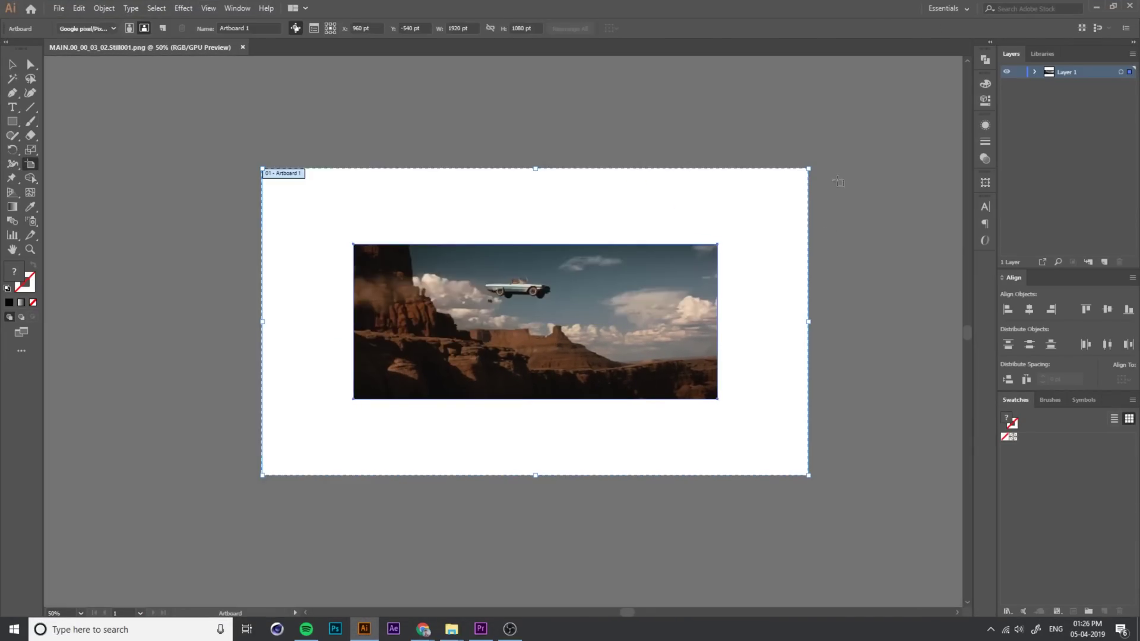
drag(808, 168, 717, 244)
drag(490, 475, 489, 398)
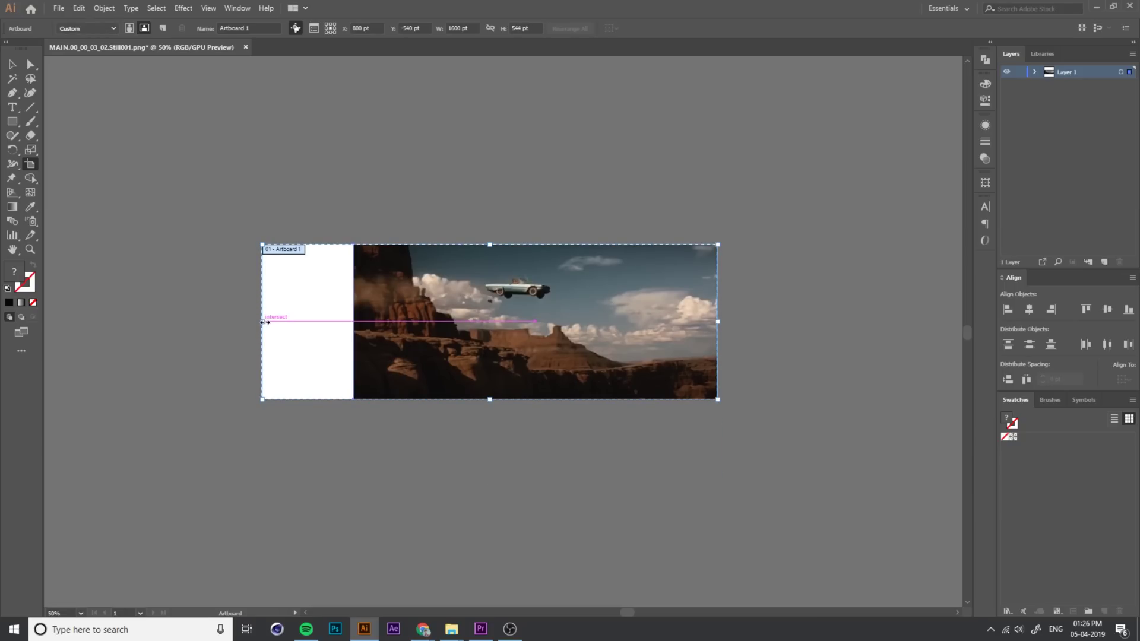
drag(265, 321, 352, 327)
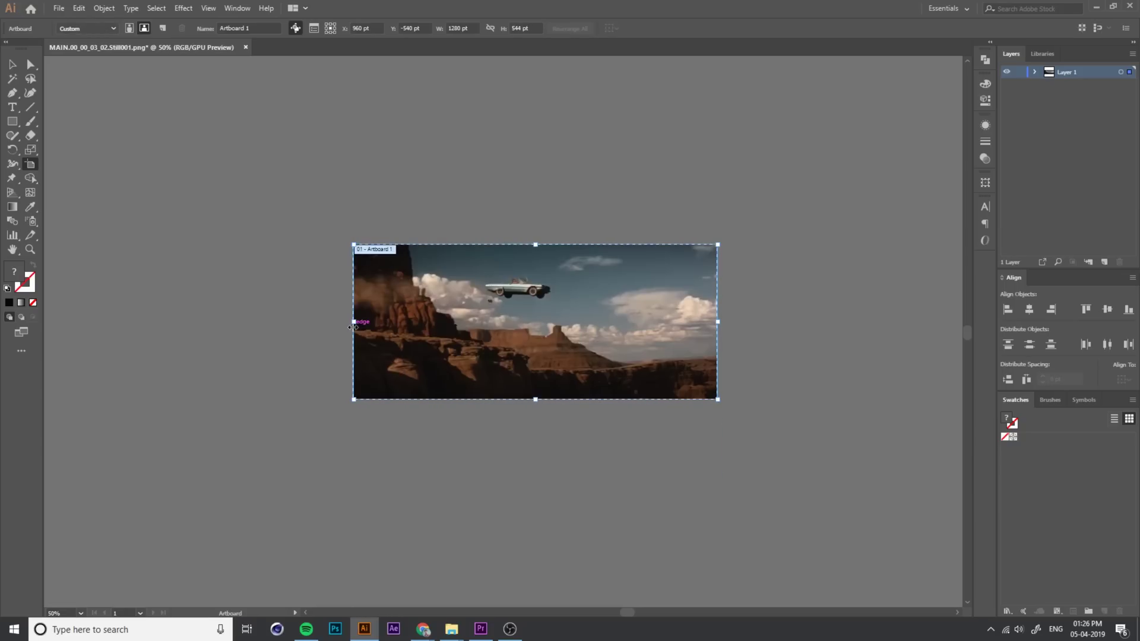
key(Escape)
Lock the still image so it stays fixed as a tracing background
scroll(552, 288, up, 3)
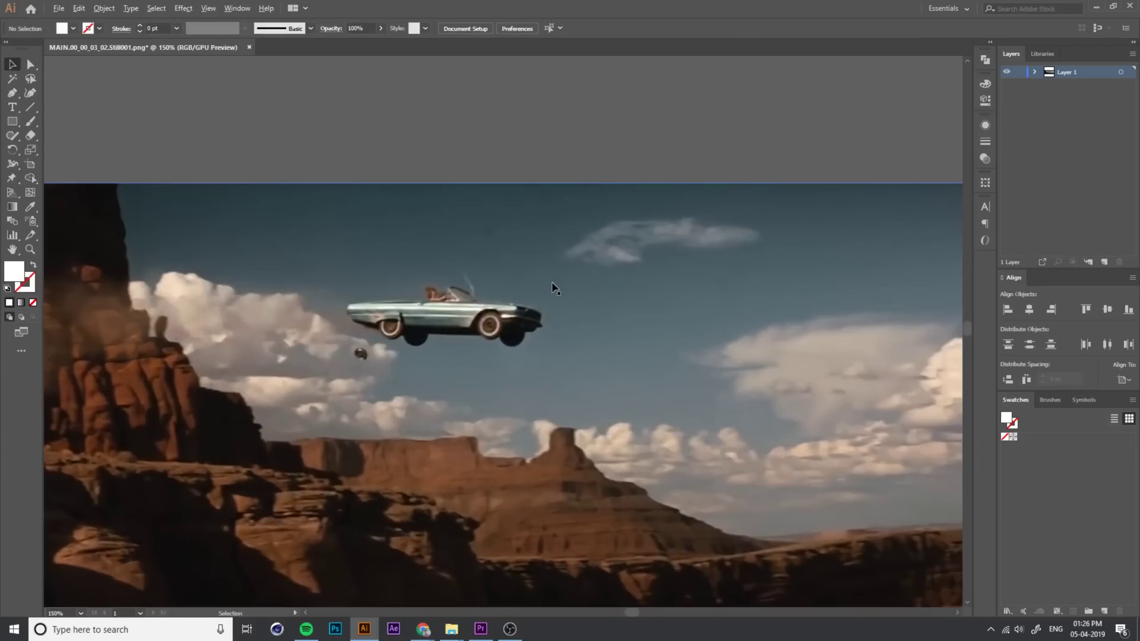
scroll(552, 288, down, 1)
click(552, 288)
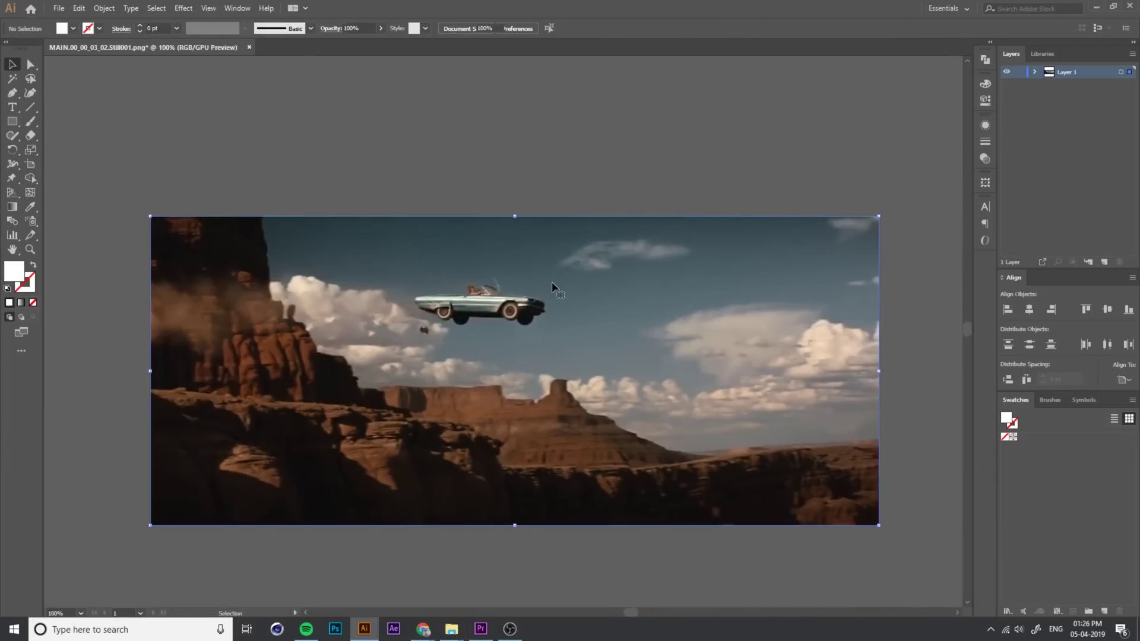
key(ctrl+2)
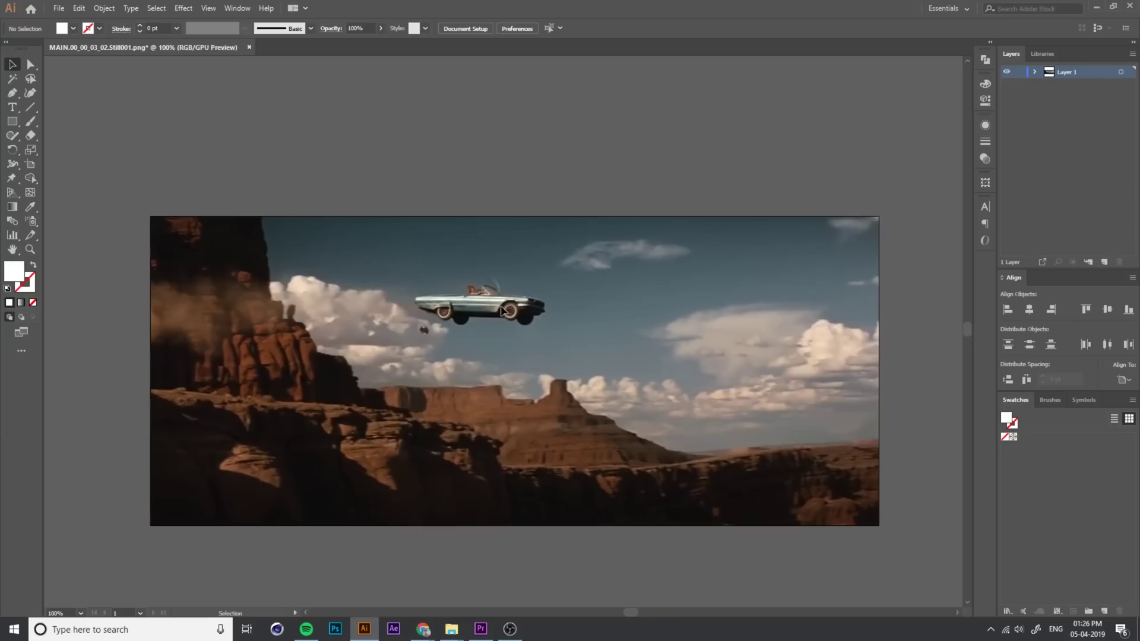
click(104, 8)
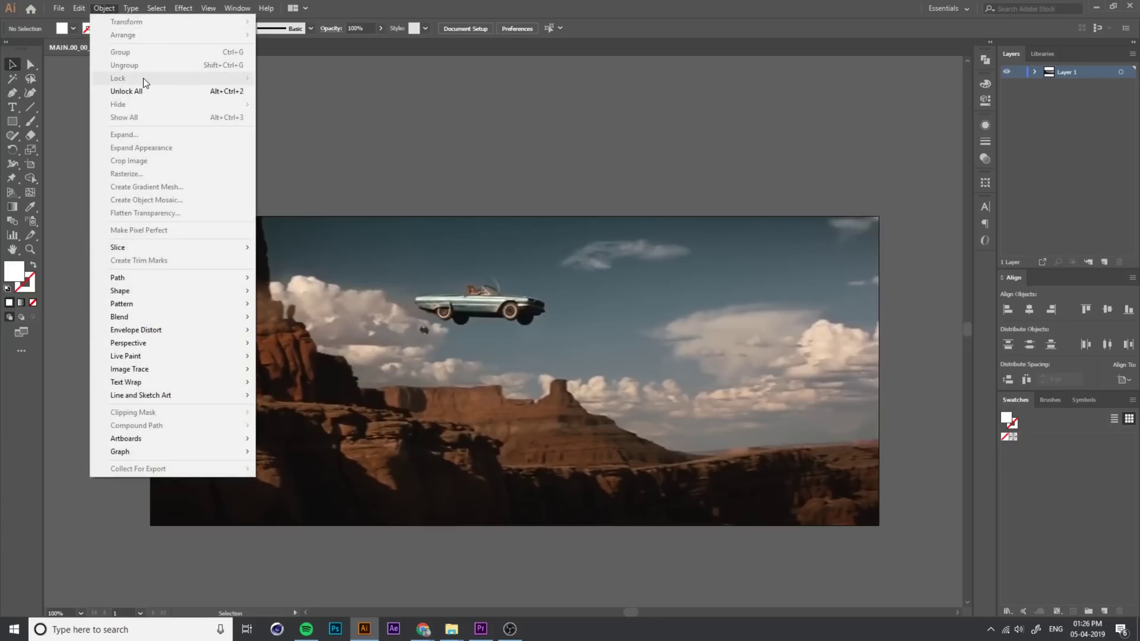
click(412, 212)
Start a Pen path around the flying car, tracing its rear upper edge, tail and underside up to the rear wheel
scroll(432, 341, up, 1)
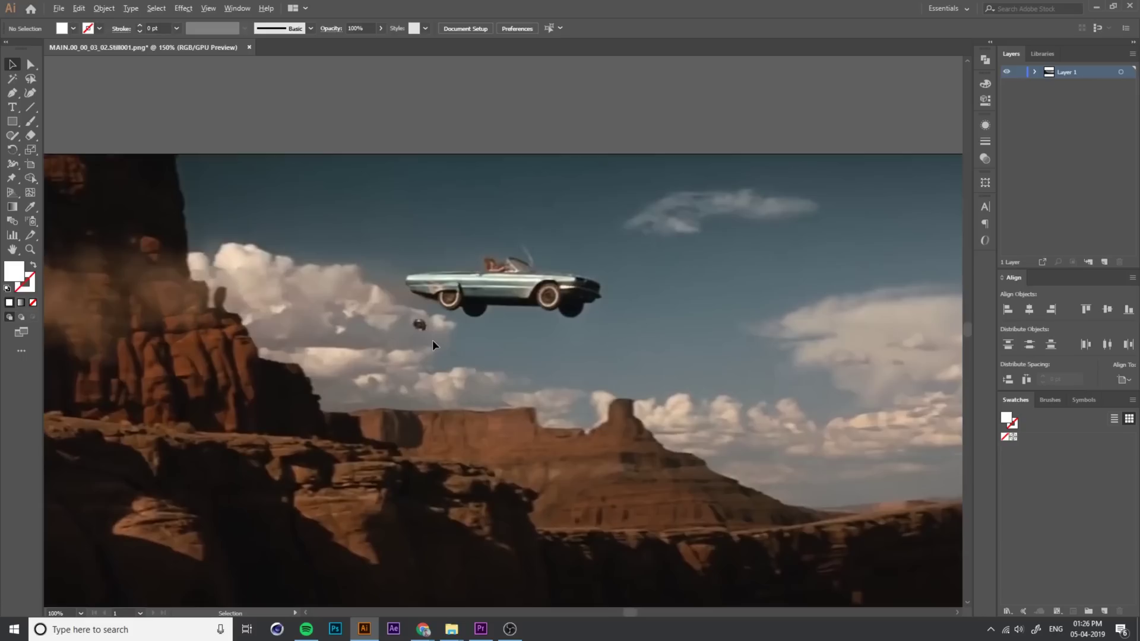
key(space)
drag(541, 275, 527, 313)
alt+scroll(524, 326, up, 1)
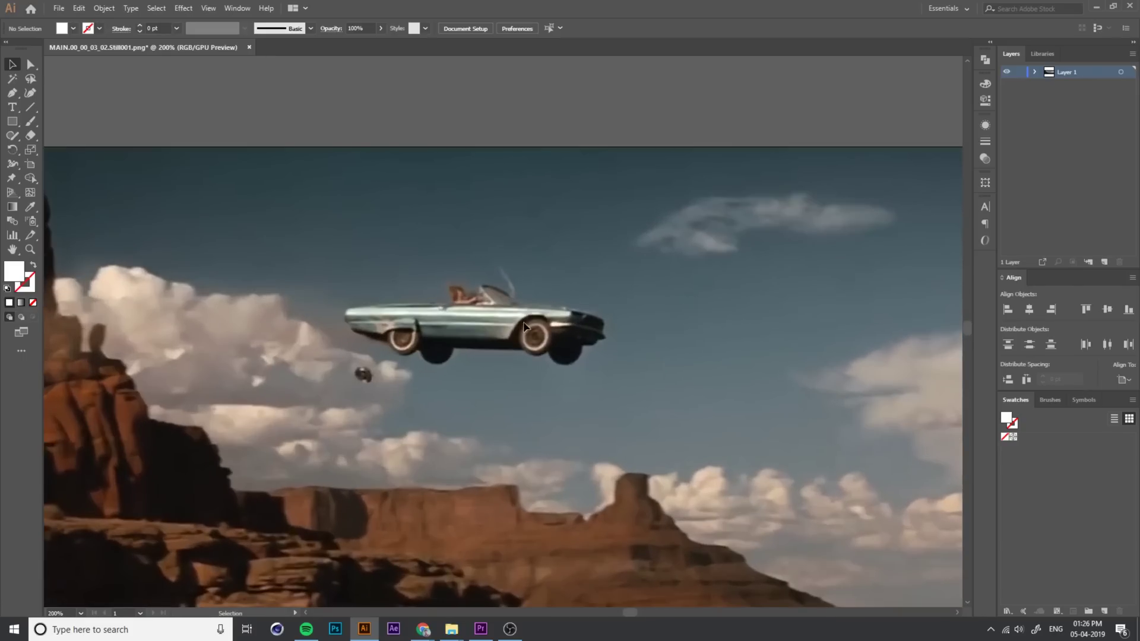
key(p)
alt+scroll(442, 368, up, 1)
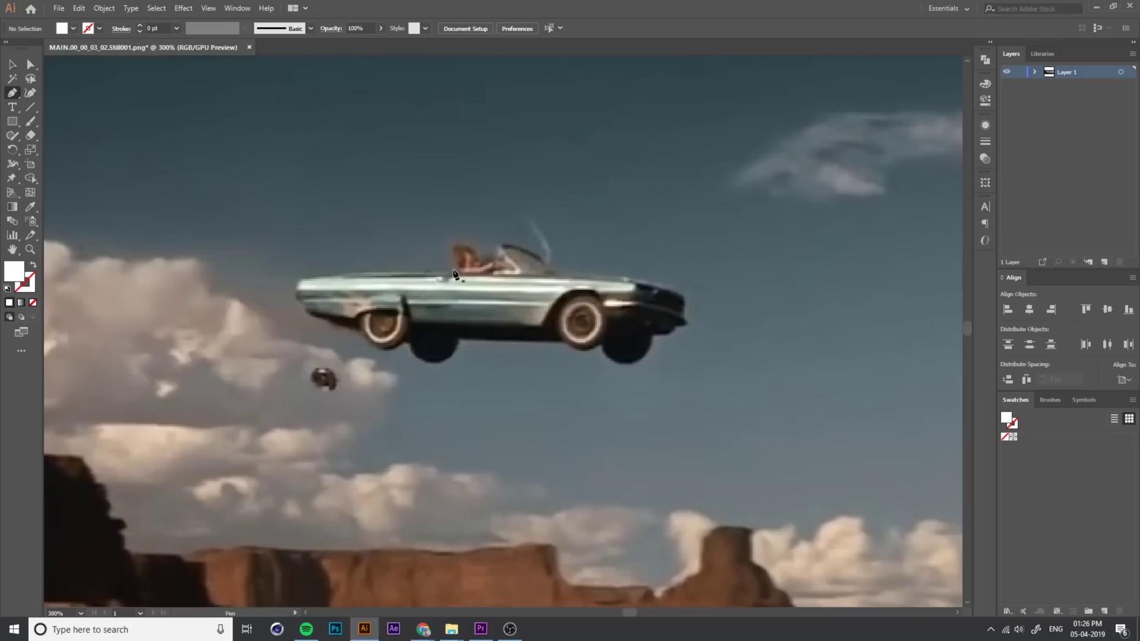
drag(403, 275, 304, 320)
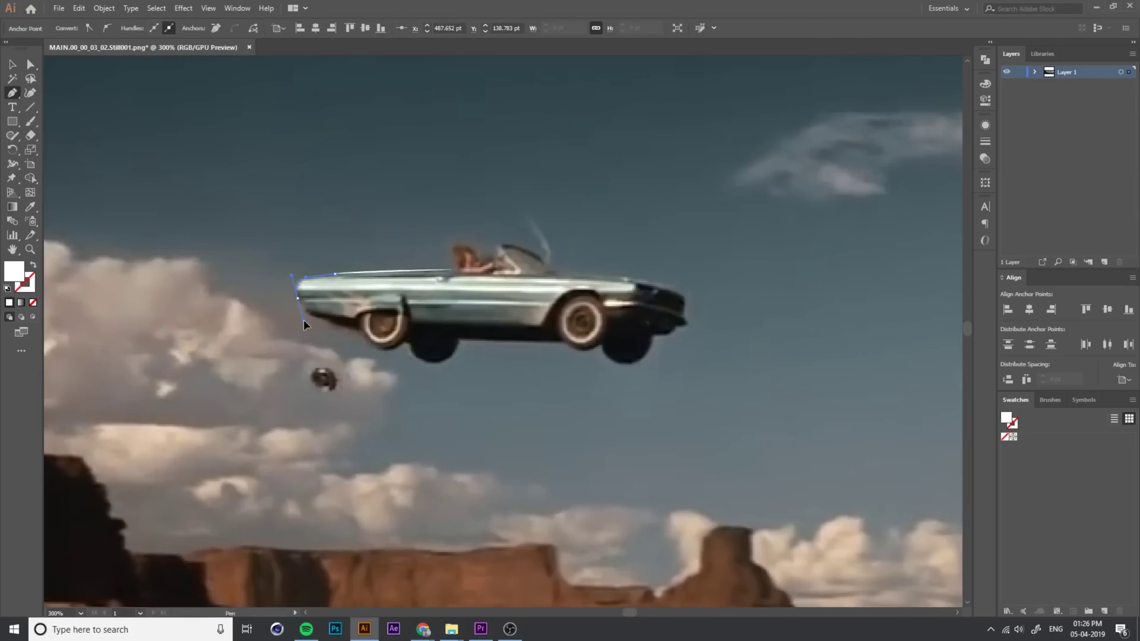
click(337, 322)
click(359, 326)
Continue the path around both rear wheels and along the car's underside to the front wheel
drag(375, 348, 446, 362)
click(403, 343)
click(409, 344)
click(435, 361)
key(ctrl+z)
click(459, 340)
click(561, 344)
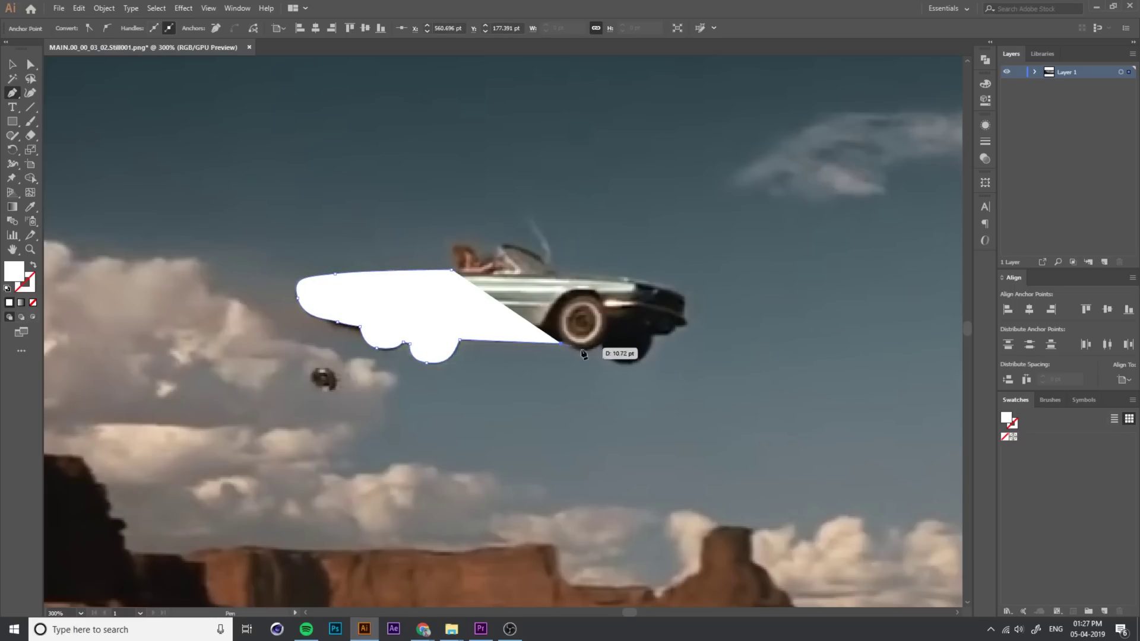
Continue the path around both front wheels and up the front bumper to the nose of the car
drag(600, 347, 651, 365)
click(599, 348)
click(652, 336)
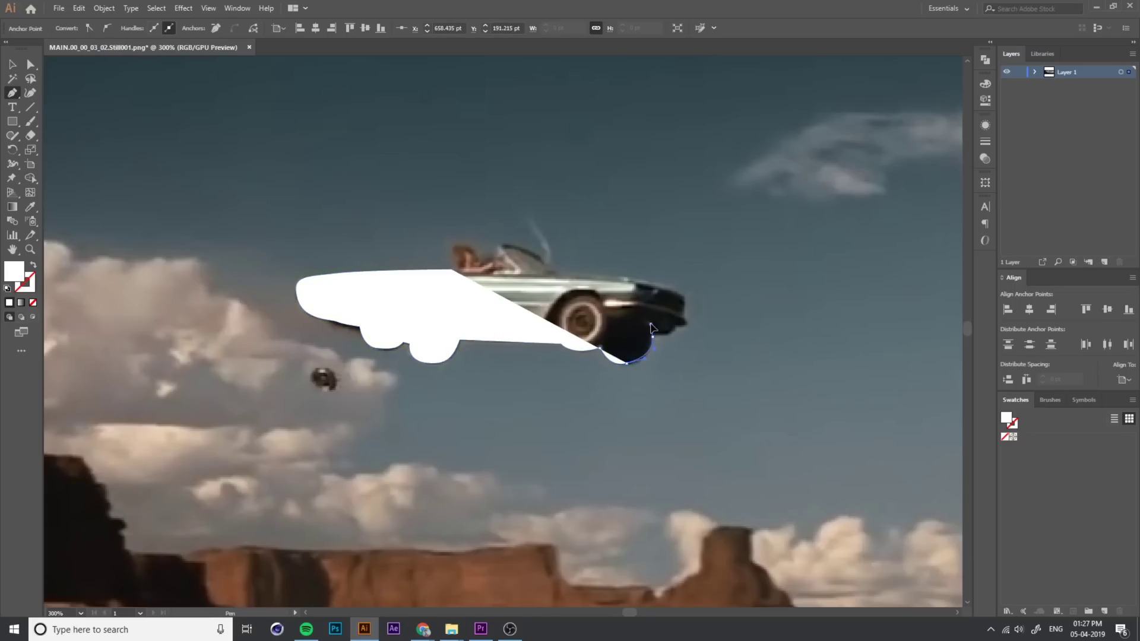
drag(676, 327, 688, 318)
click(676, 327)
click(683, 297)
Close the path along the hood and windshield, and swap its white fill to the stroke
mouse_move(629, 278)
mouse_down()
mouse_move(529, 250)
mouse_move(424, 270)
mouse_up()
click(556, 274)
key(shift+x)
click(515, 273)
click(12, 64)
click(600, 288)
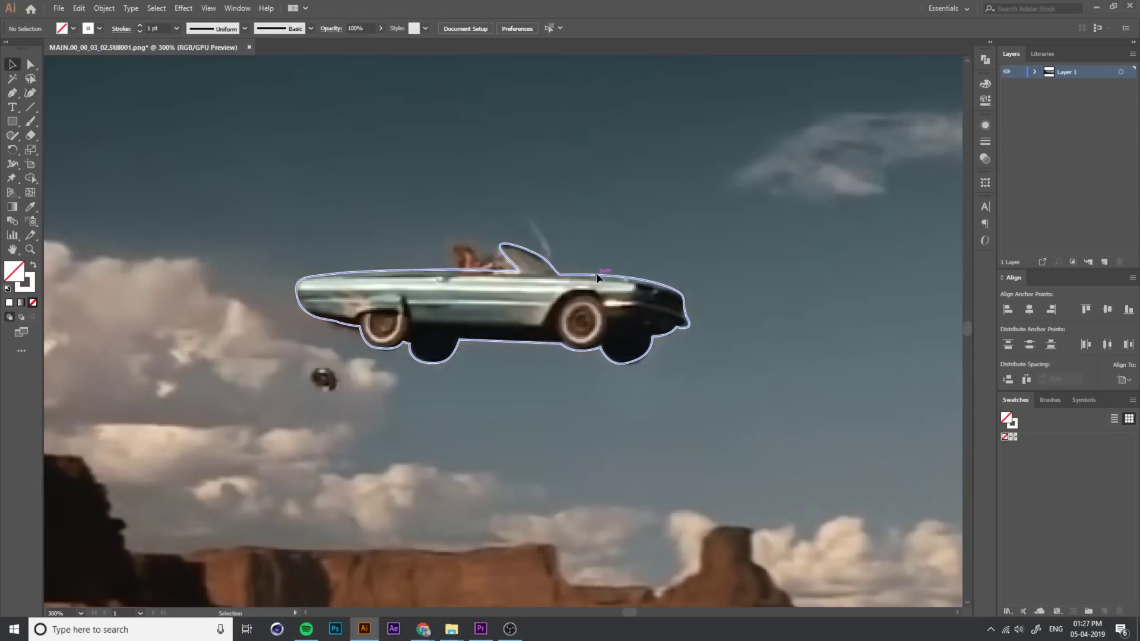
Examine the white outline against the car at different zoom levels
click(597, 275)
scroll(597, 275, down, 2)
click(746, 320)
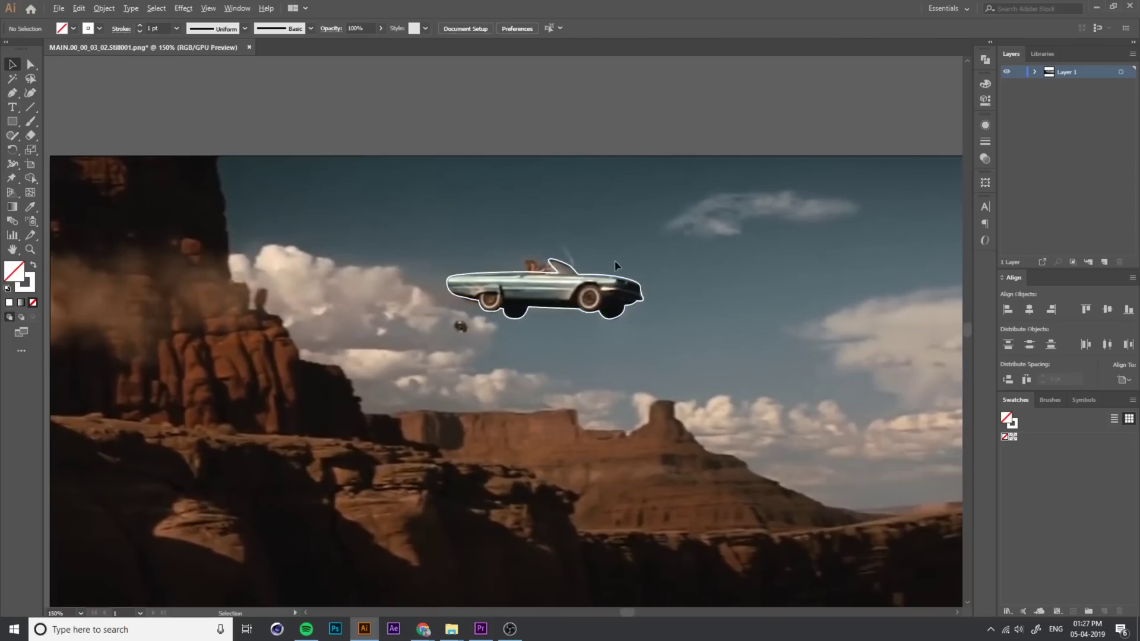
scroll(614, 273, up, 1)
click(610, 278)
click(621, 89)
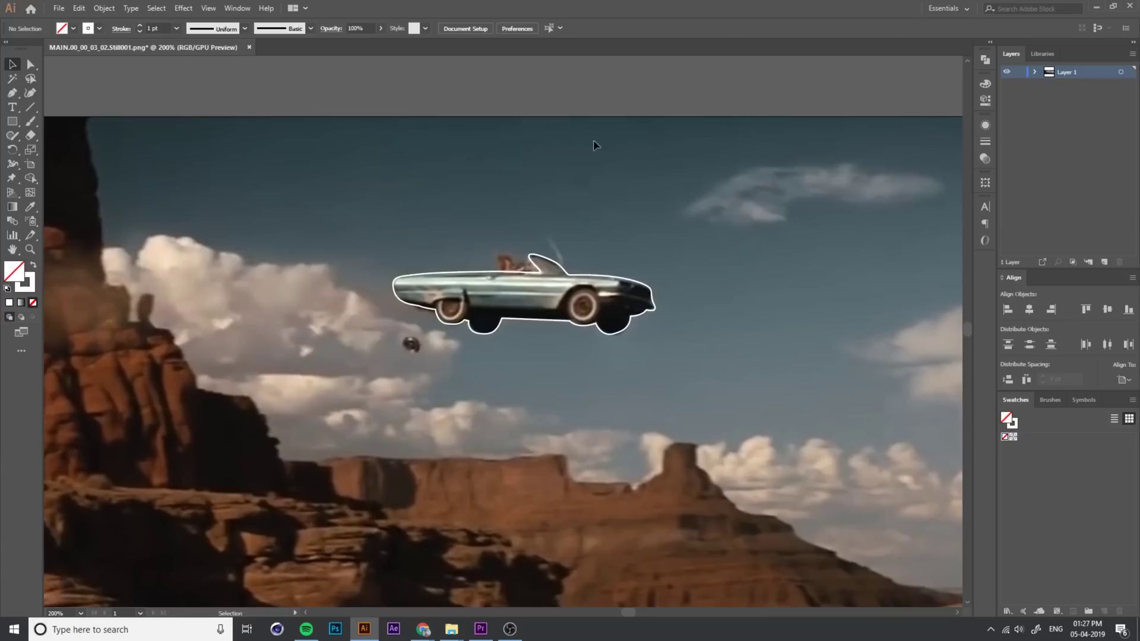
key(space)
drag(576, 180, 516, 175)
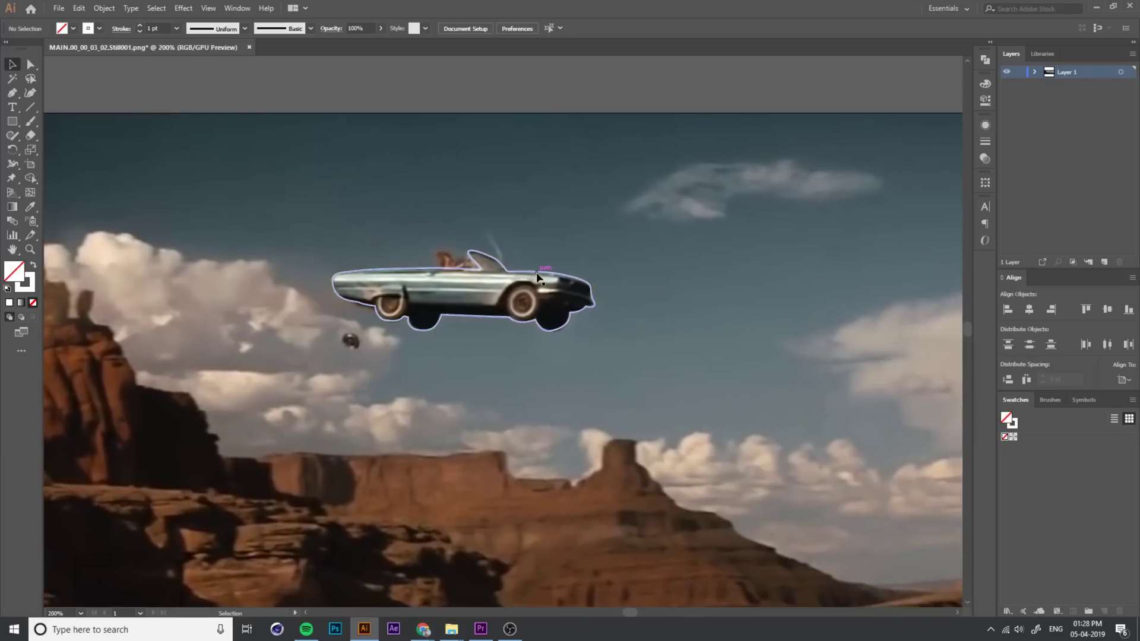
Swap the car outline's stroke to a fill and set the fill color to red FF5252
click(537, 278)
key(shift+x)
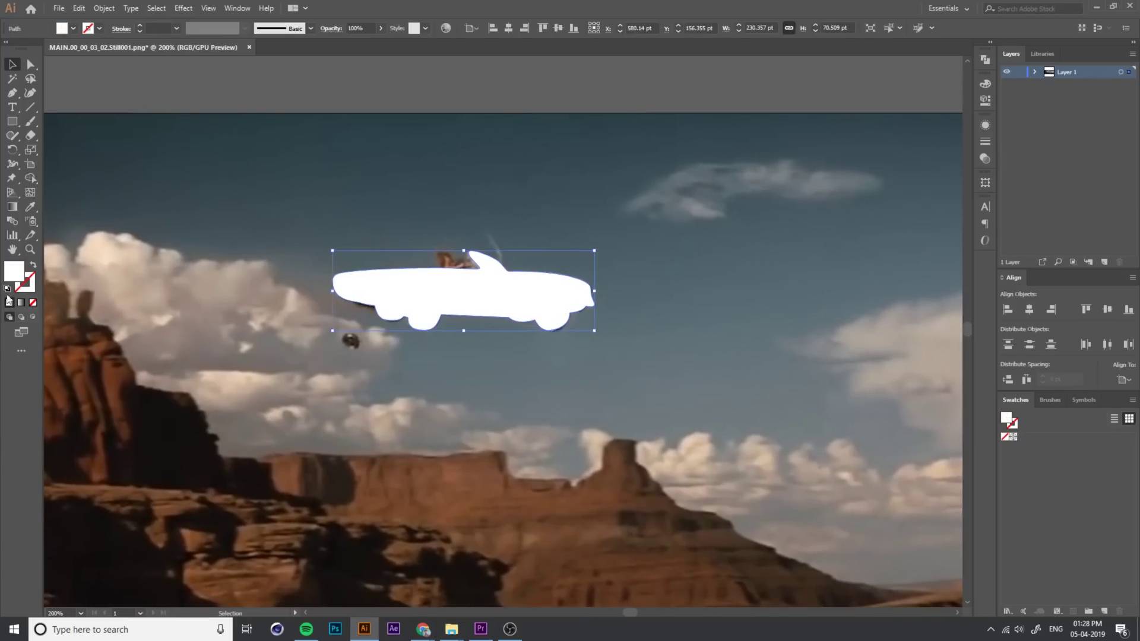
double_click(11, 270)
drag(723, 225, 769, 206)
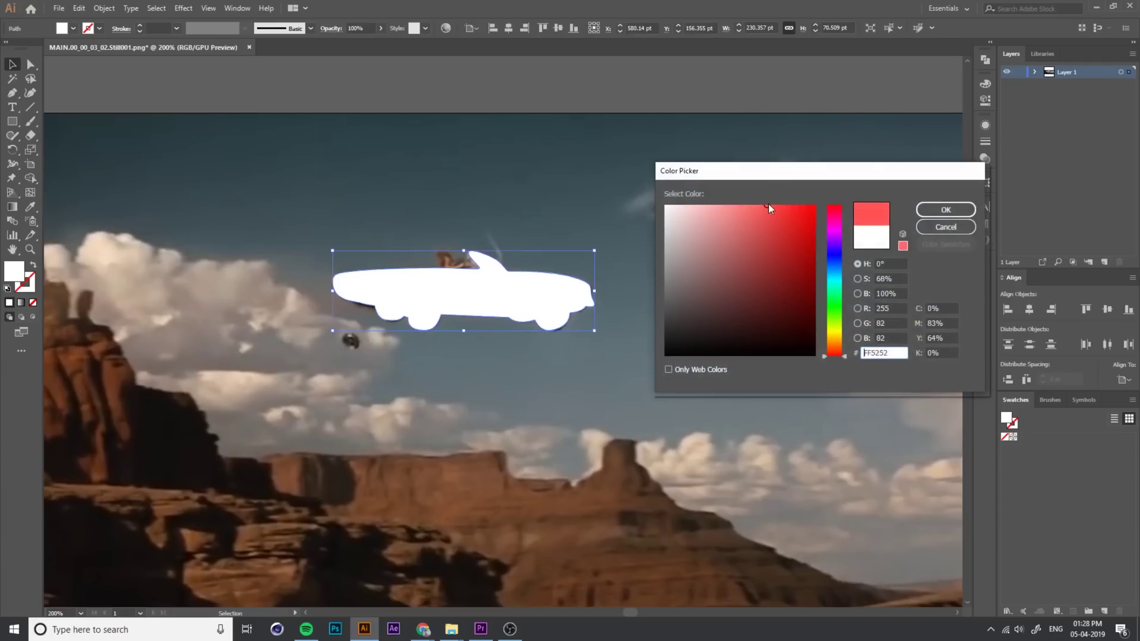
click(944, 210)
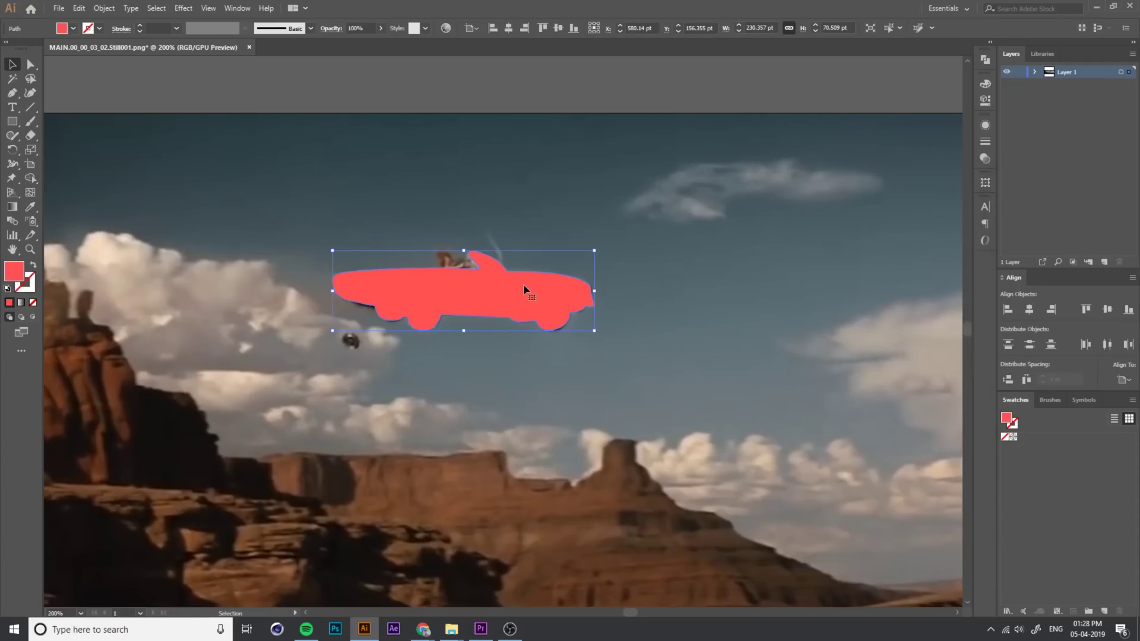
Unlock the background still and delete it, keeping only the red car silhouette
click(517, 76)
click(501, 287)
scroll(499, 286, down, 2)
click(634, 298)
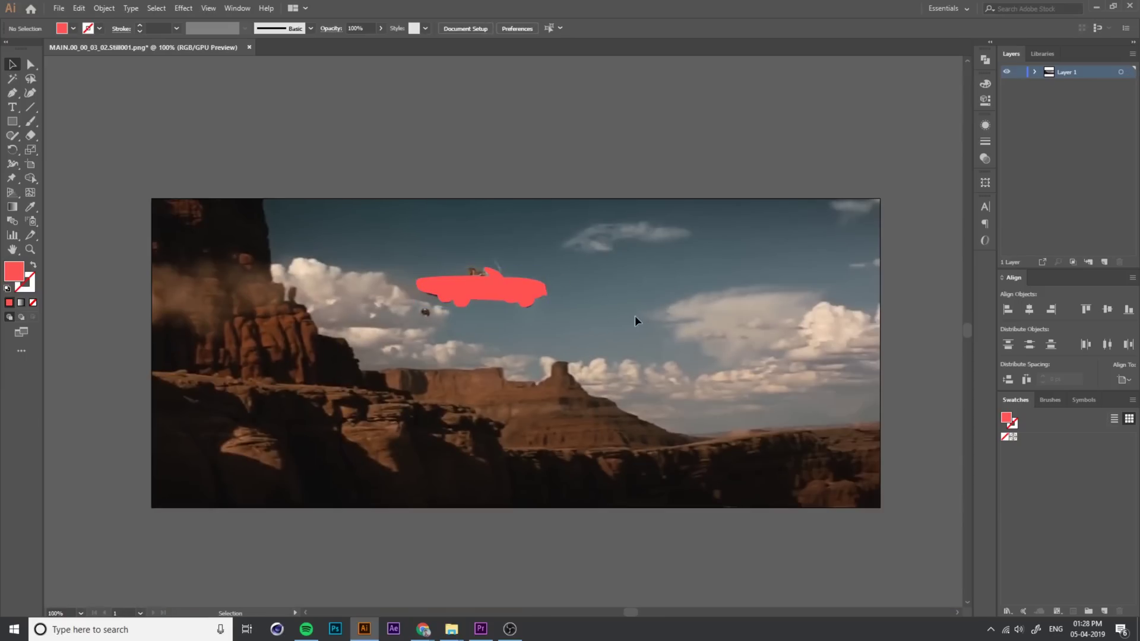
click(104, 8)
click(138, 91)
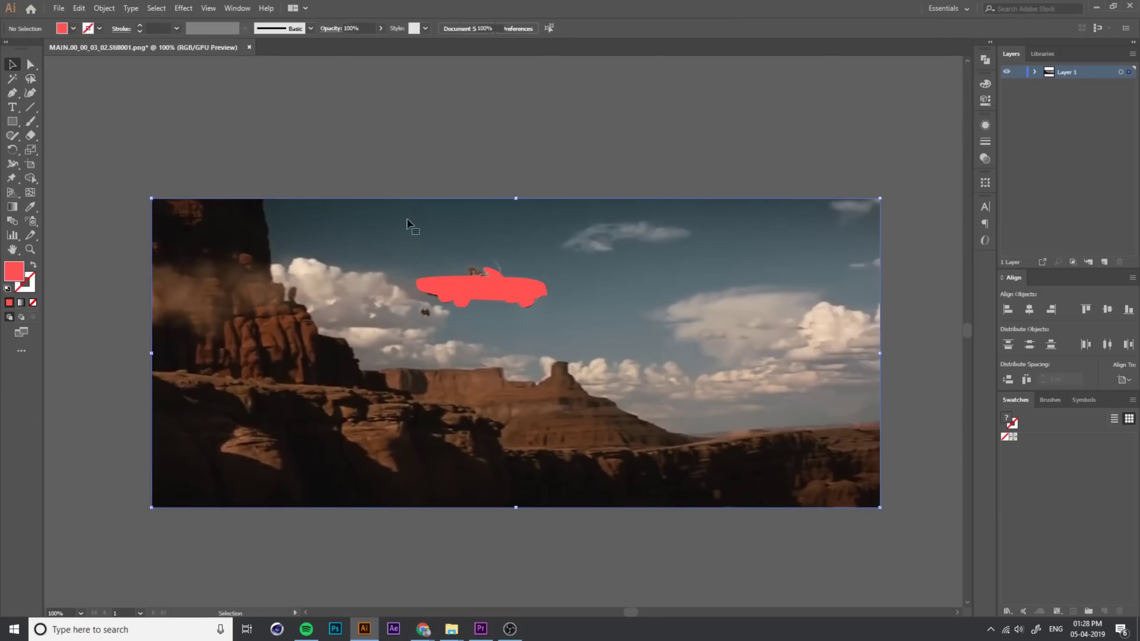
key(Delete)
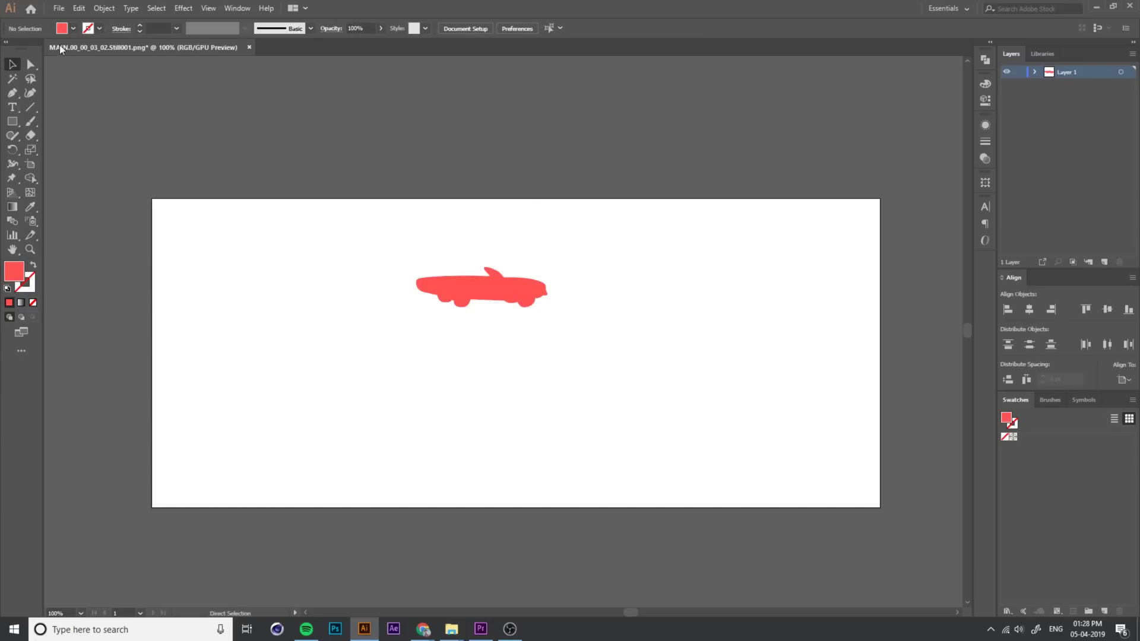
Save the artwork to the desktop as CAR in Adobe Illustrator format with the default options
click(59, 8)
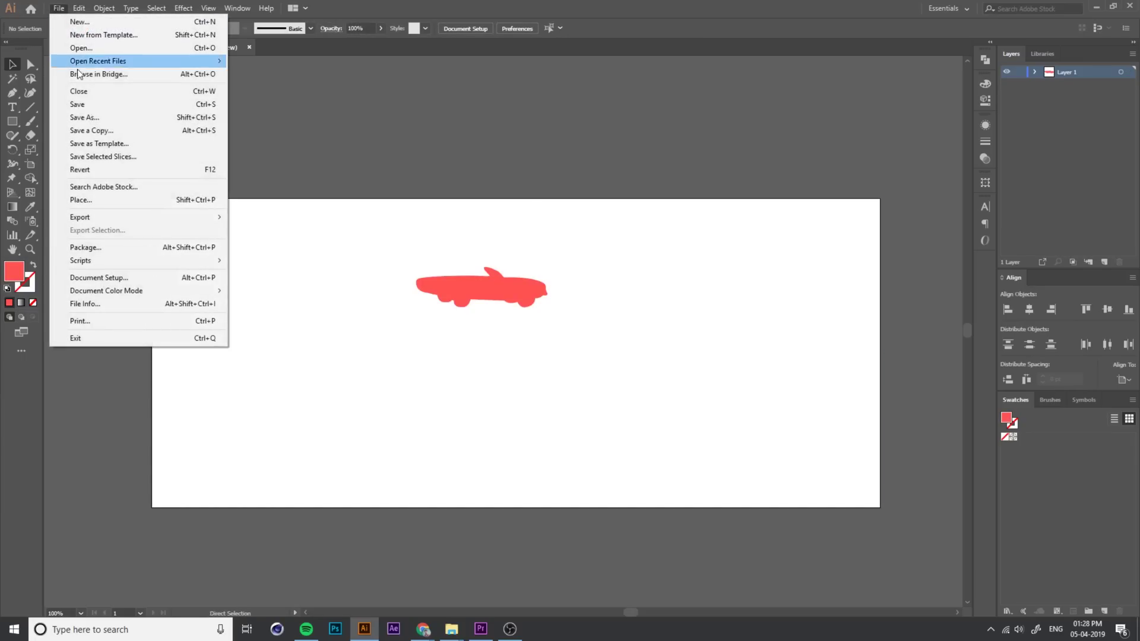
click(101, 112)
click(370, 166)
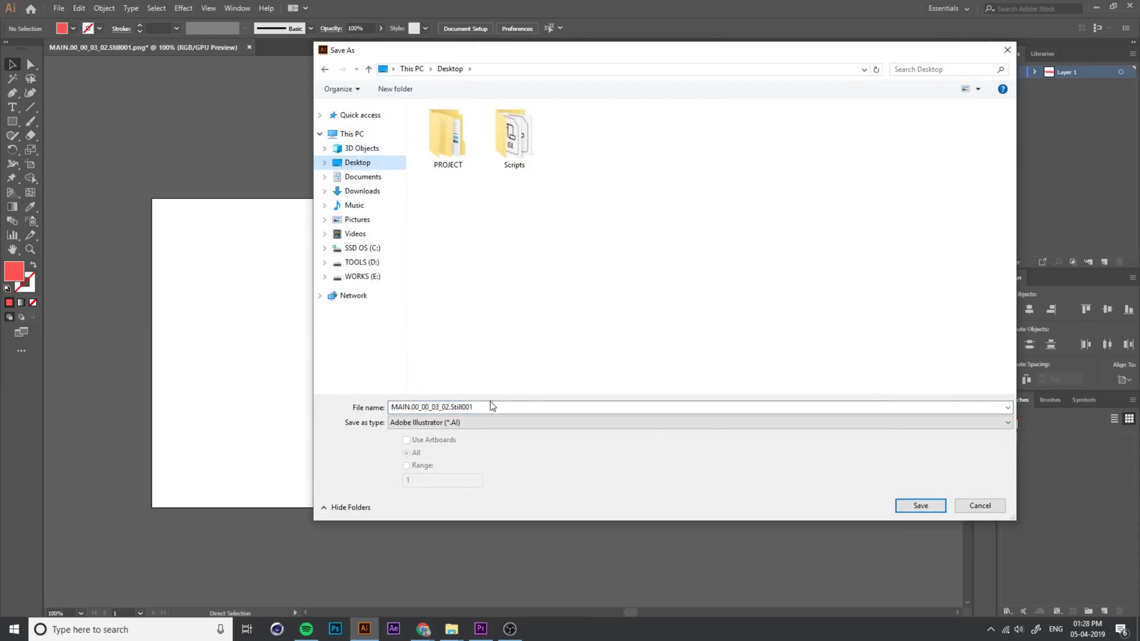
click(492, 406)
text(CAR)
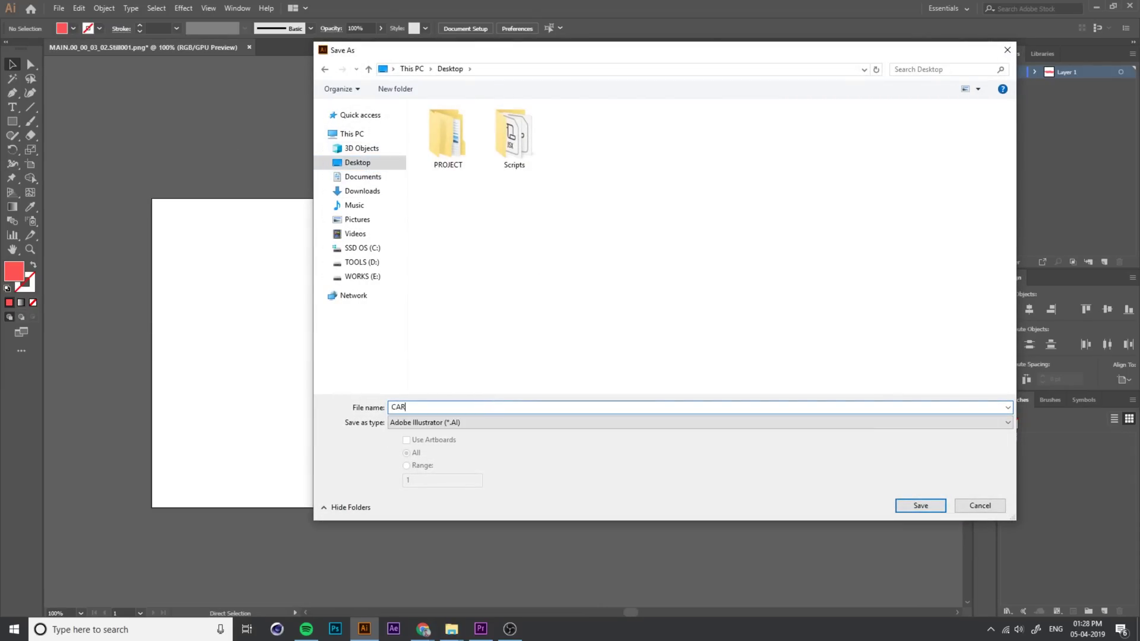
key(Return)
click(684, 530)
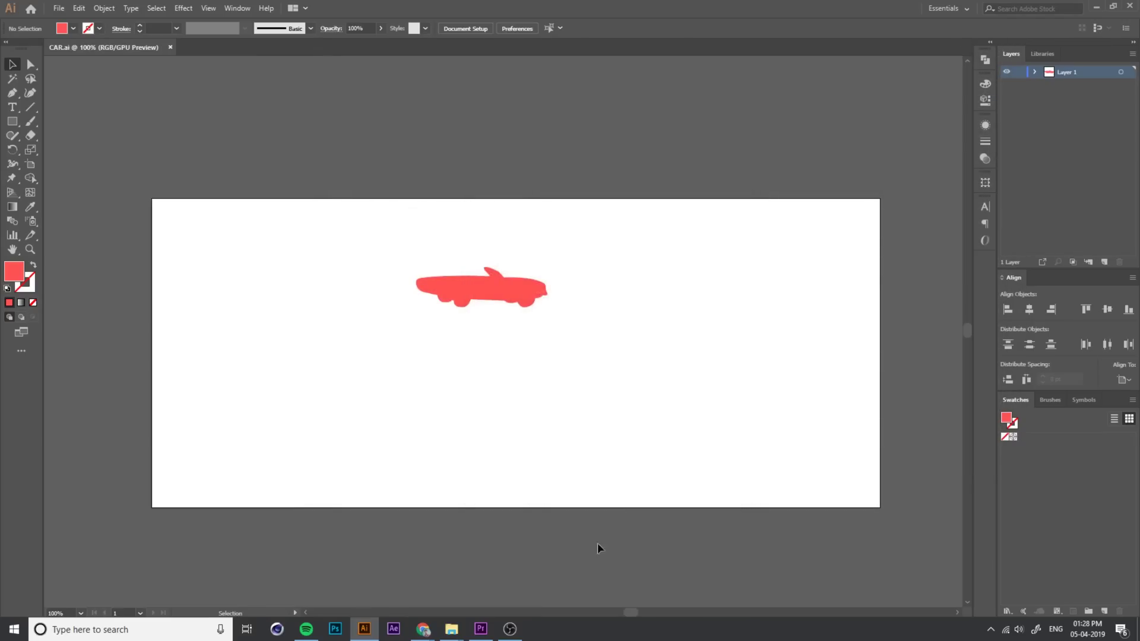
Bring CAR.ai from the desktop into Premiere Pro on V2 above the frozen middle clip and trim it to that clip's length
key(super+d)
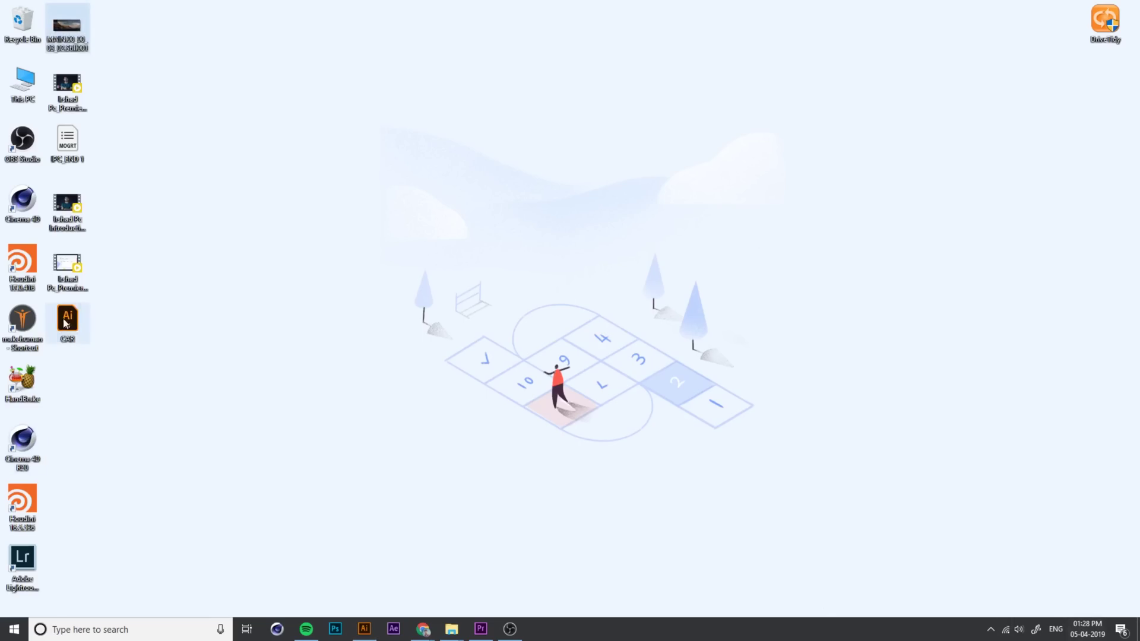
drag(67, 320, 480, 478)
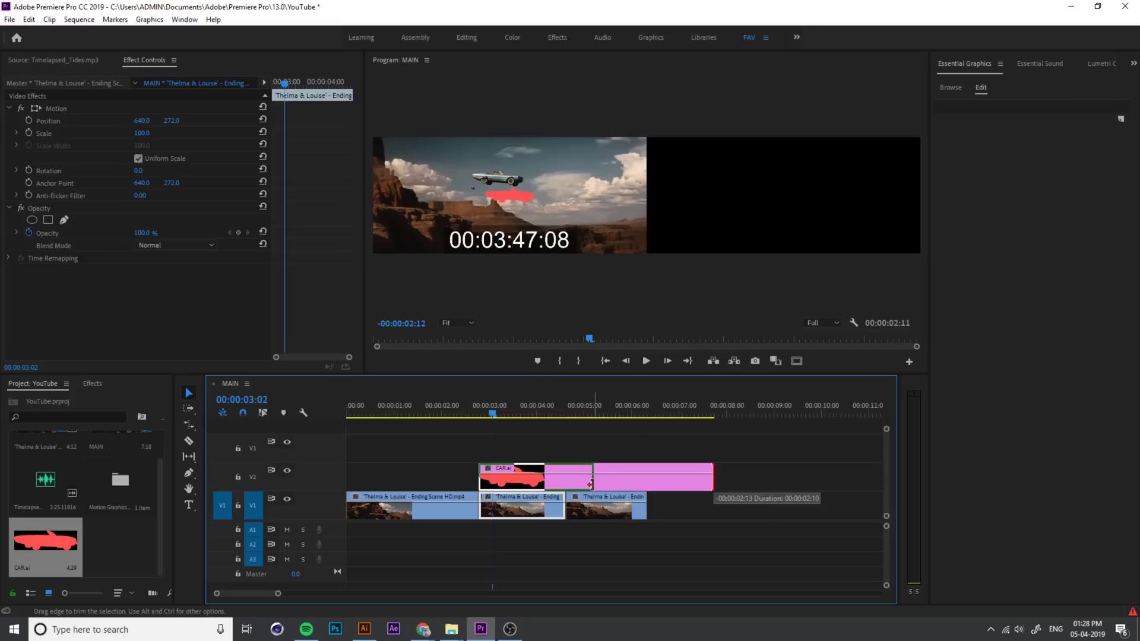
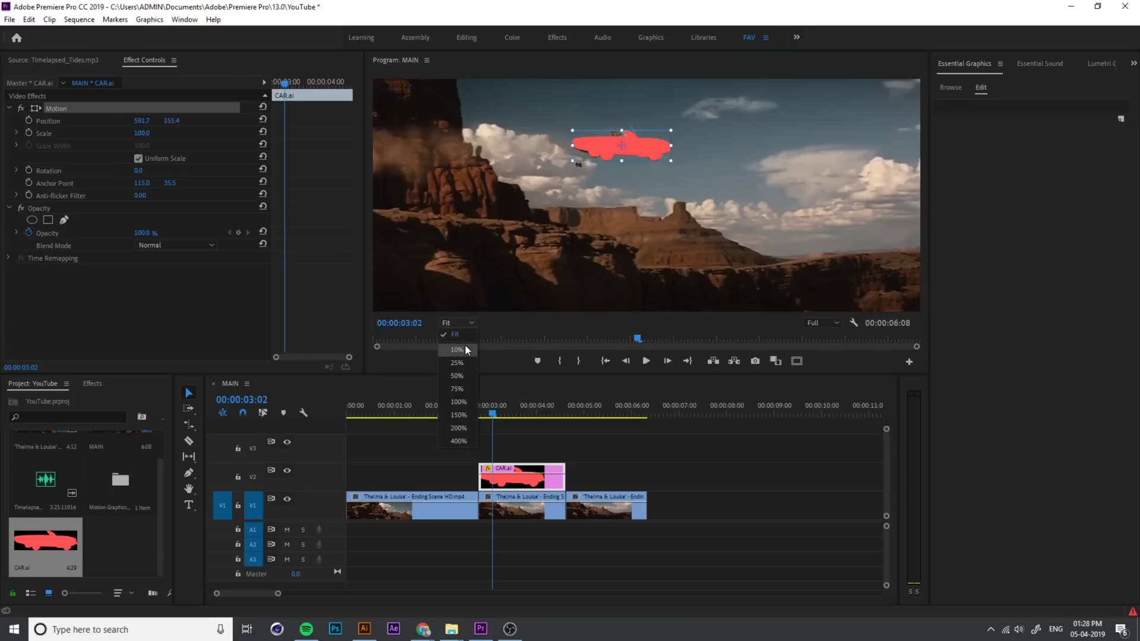
Align the red silhouette over the car in the frame at position 580.4, 156.8, with the monitor view set back to Fit
click(460, 360)
click(452, 326)
click(460, 415)
drag(915, 180, 915, 148)
drag(642, 171, 640, 173)
click(457, 323)
click(454, 337)
click(656, 152)
key(ctrl+z)
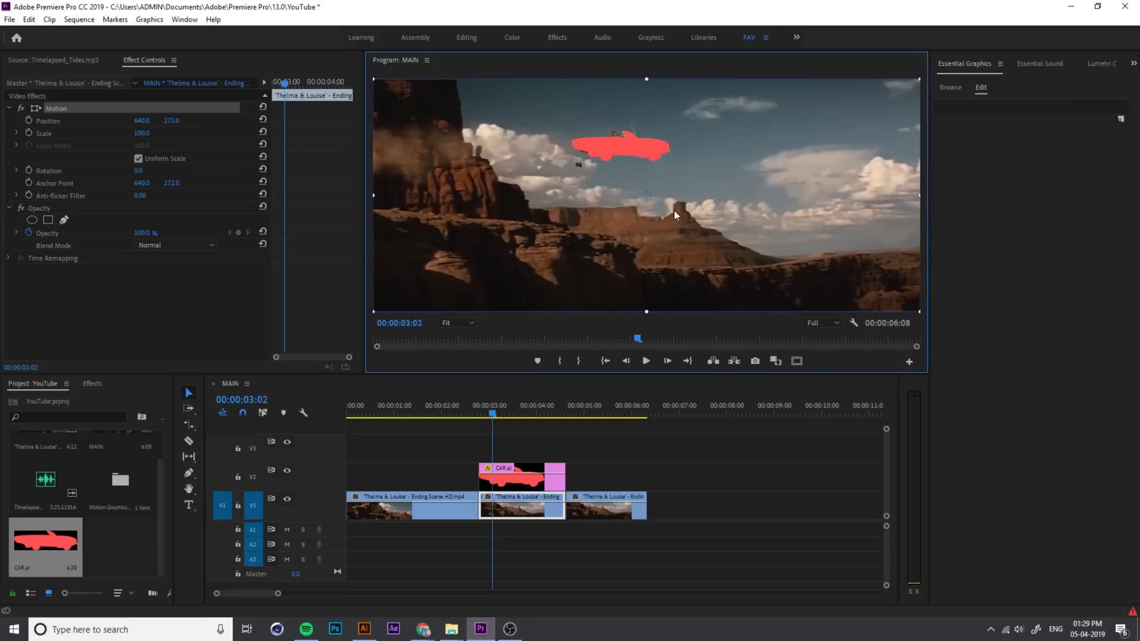
Lower the opacity of the CAR.ai clip on V2 to 0%
click(516, 486)
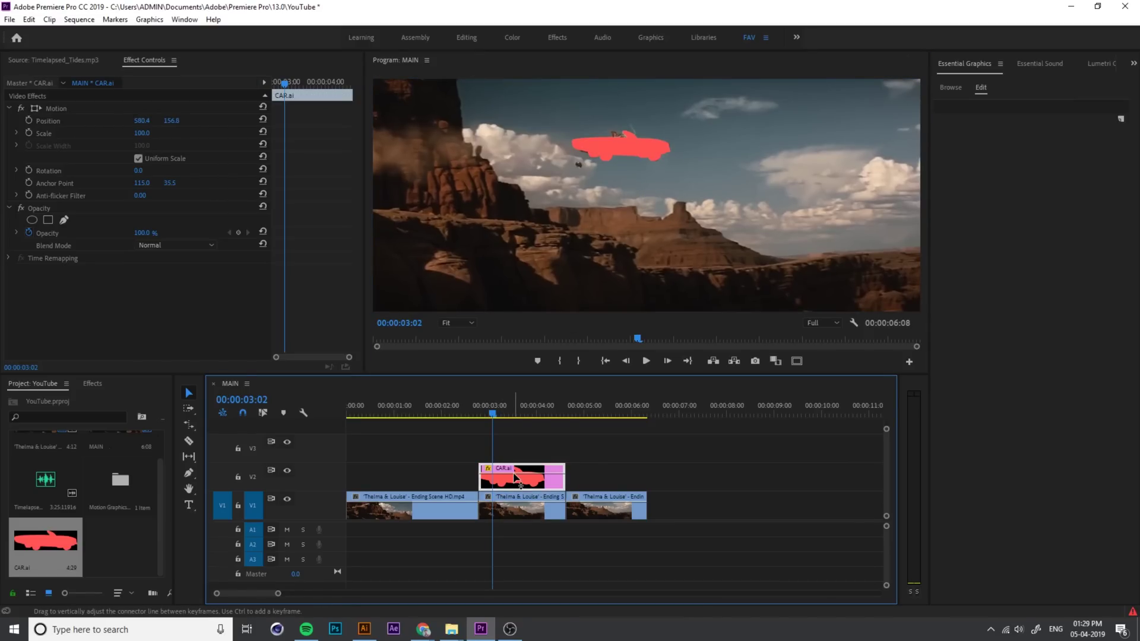
click(143, 232)
text(14)
key(Return)
drag(150, 232, 139, 233)
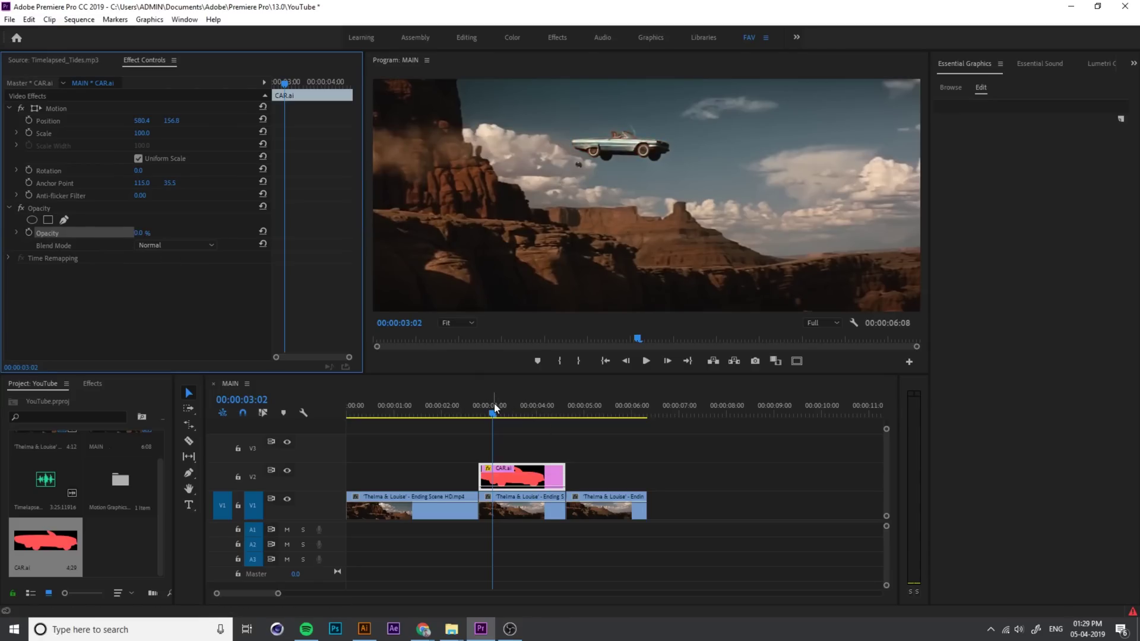
Keyframe the CAR.ai clip's opacity at 0% at its start, 31% shortly after, and 0% again at 00:00:03:06
key(Up)
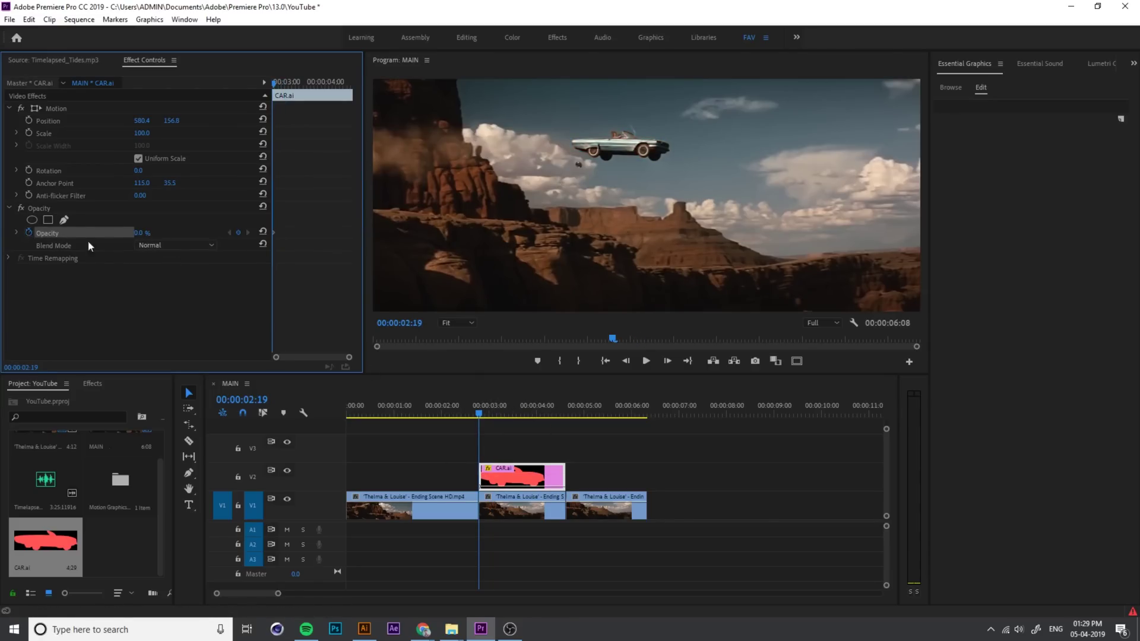
drag(486, 412, 499, 412)
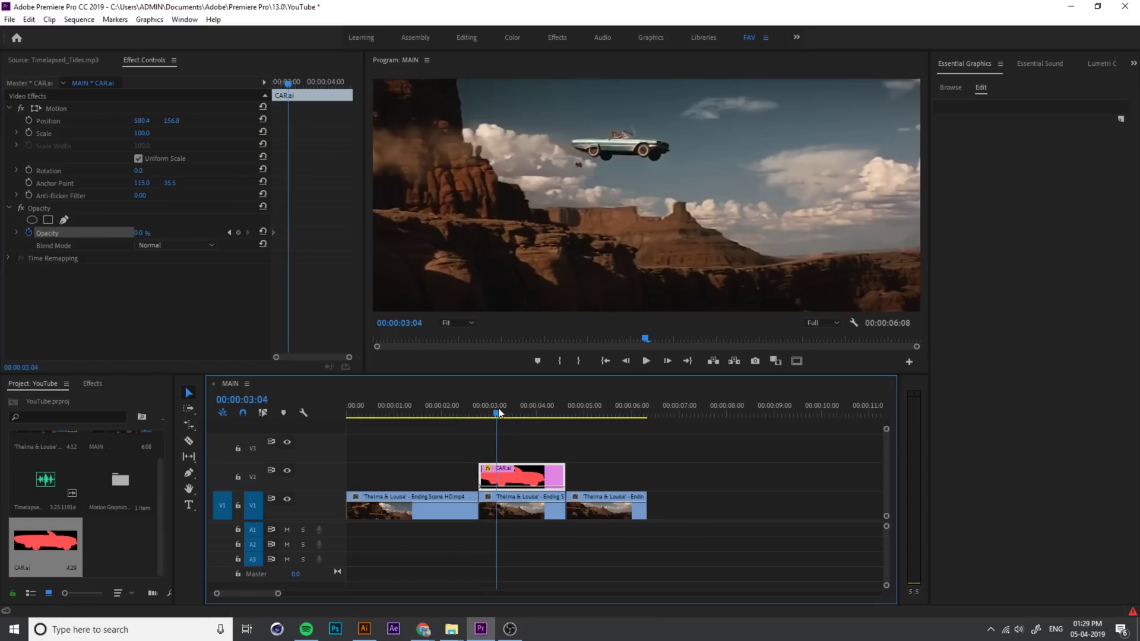
drag(135, 235, 154, 233)
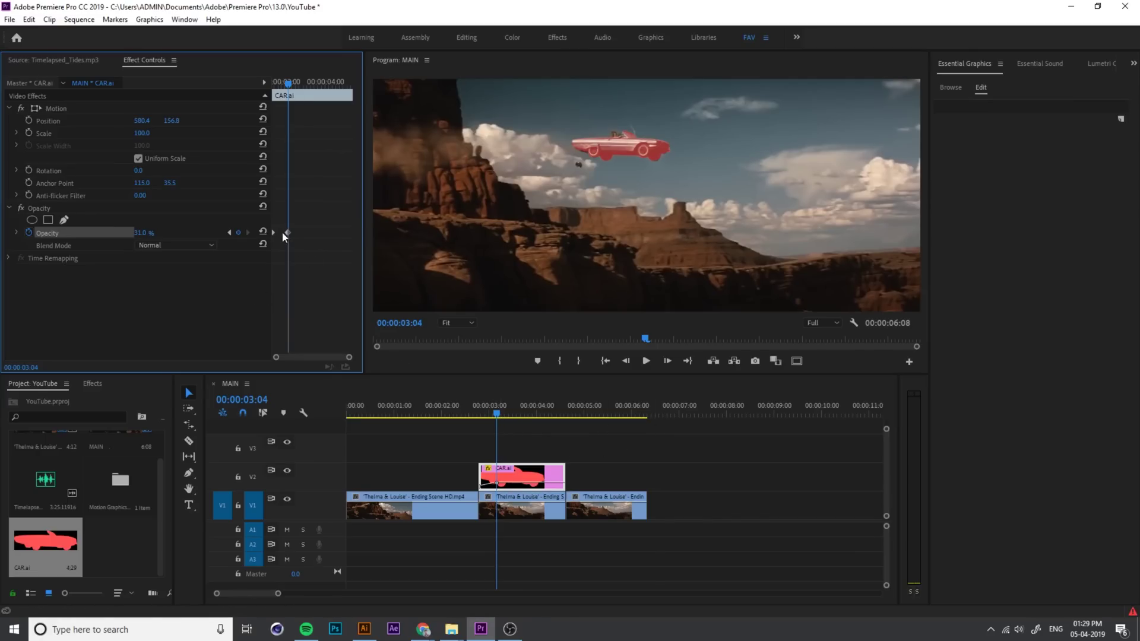
drag(288, 232, 282, 231)
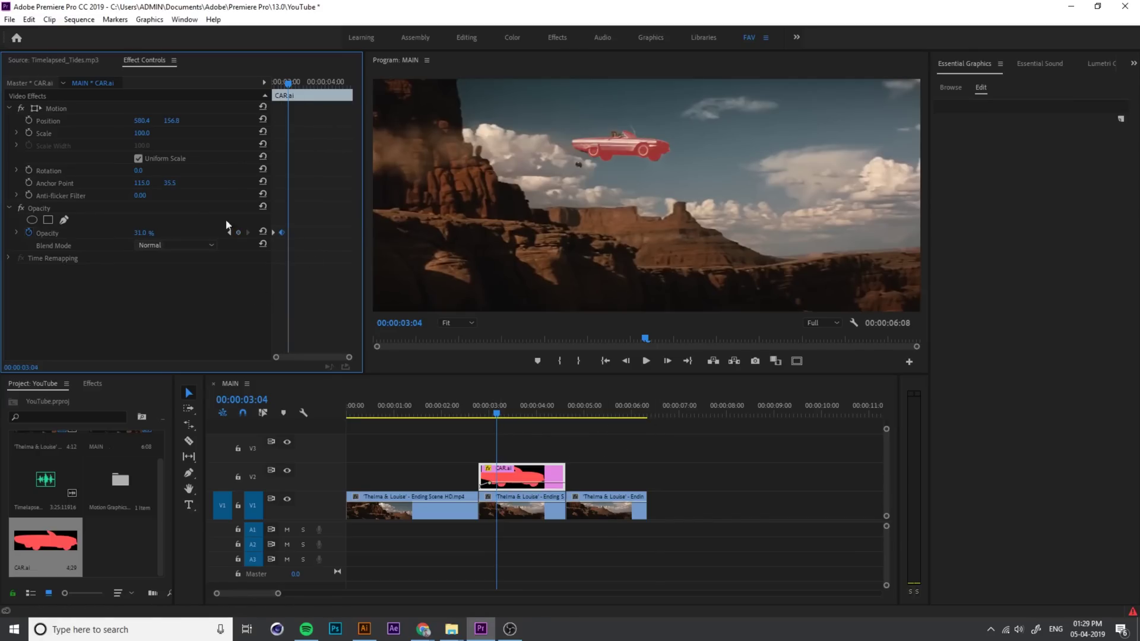
click(292, 86)
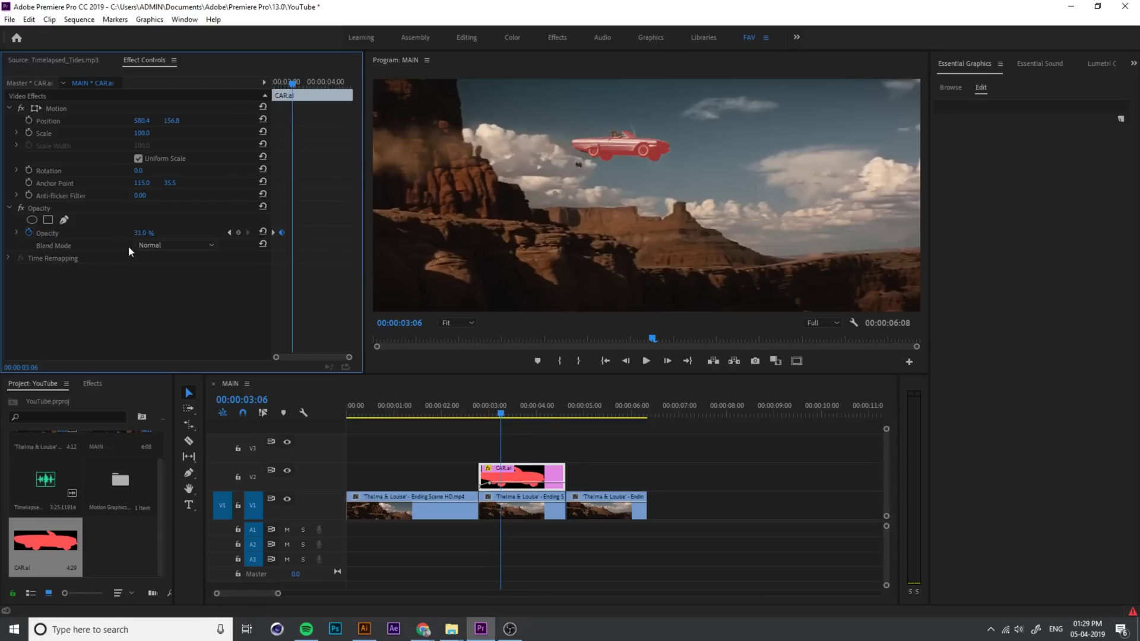
drag(142, 233, 122, 234)
Copy the 31% and 0% opacity keyframes and paste them repeatedly at even intervals through to the end of the CAR.ai clip
drag(307, 234, 277, 244)
drag(293, 83, 348, 86)
key(ctrl+v)
key(ctrl+v)
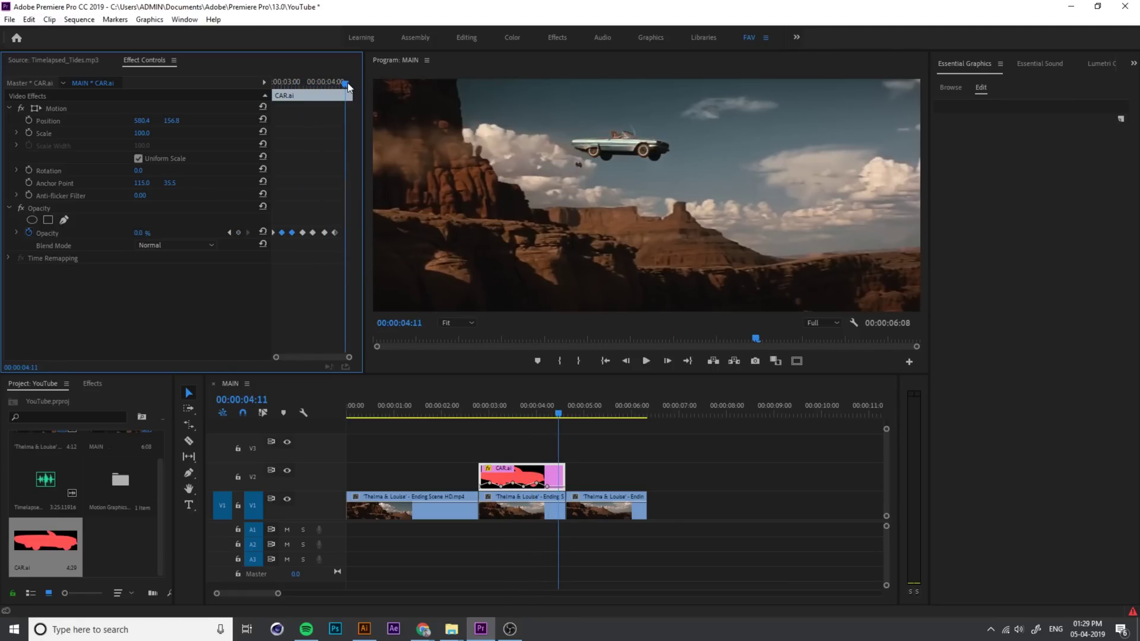
key(ctrl+v)
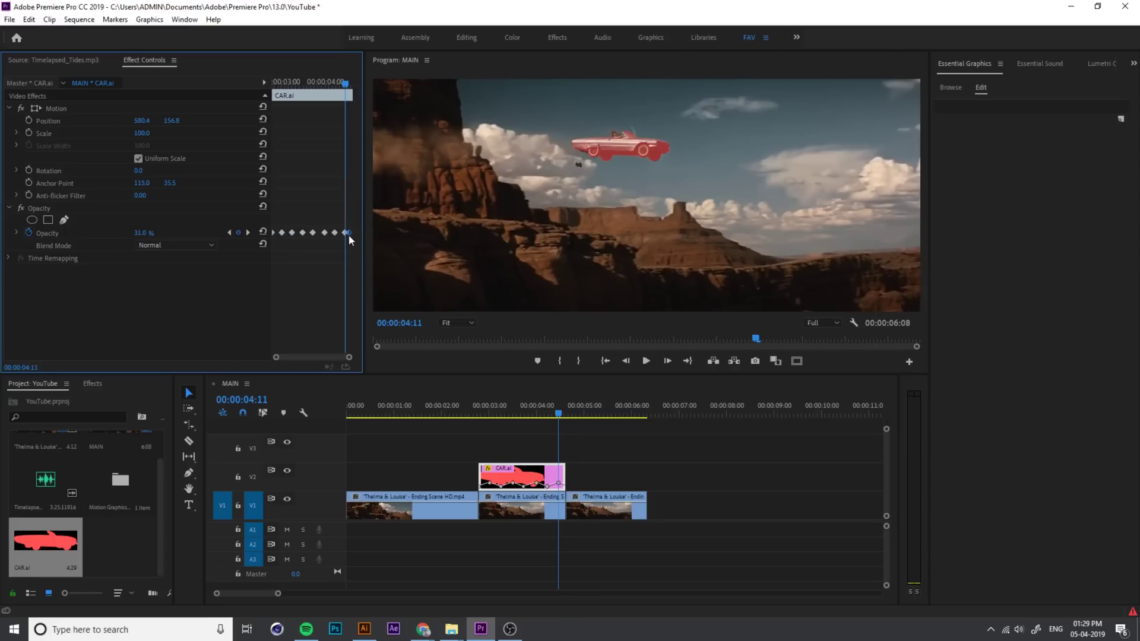
Play the sequence from the start to review the pulsing red car overlay and the callout title over the freeze frame
drag(341, 84, 188, 108)
drag(486, 415, 376, 437)
key(space)
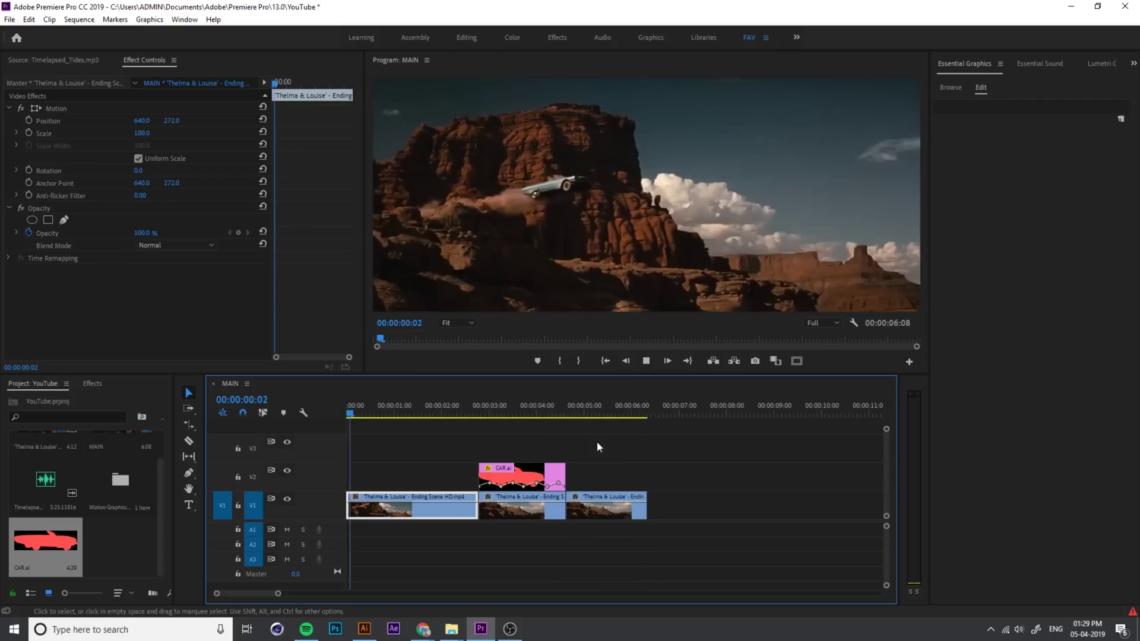
drag(578, 414, 448, 422)
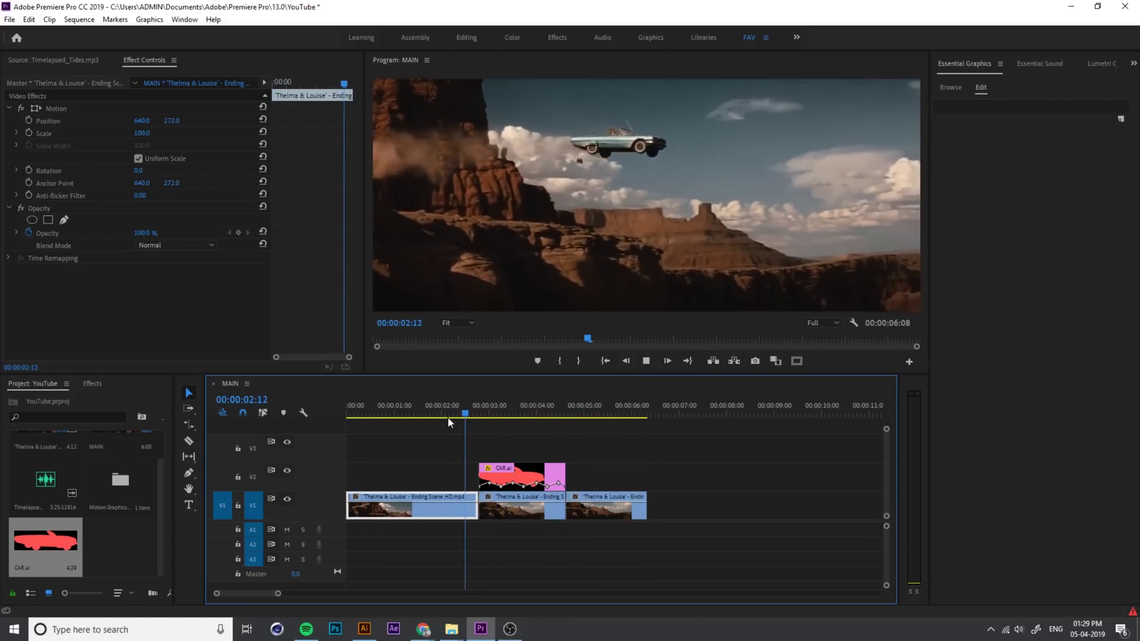
key(space)
drag(557, 409, 313, 447)
key(space)
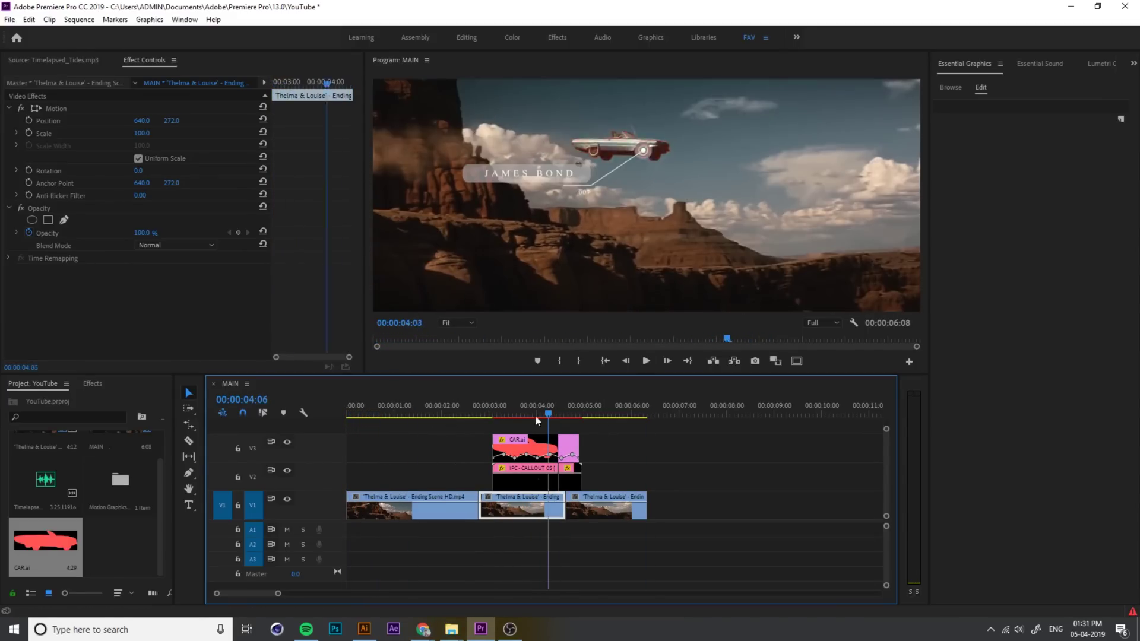
drag(536, 415, 377, 416)
key(space)
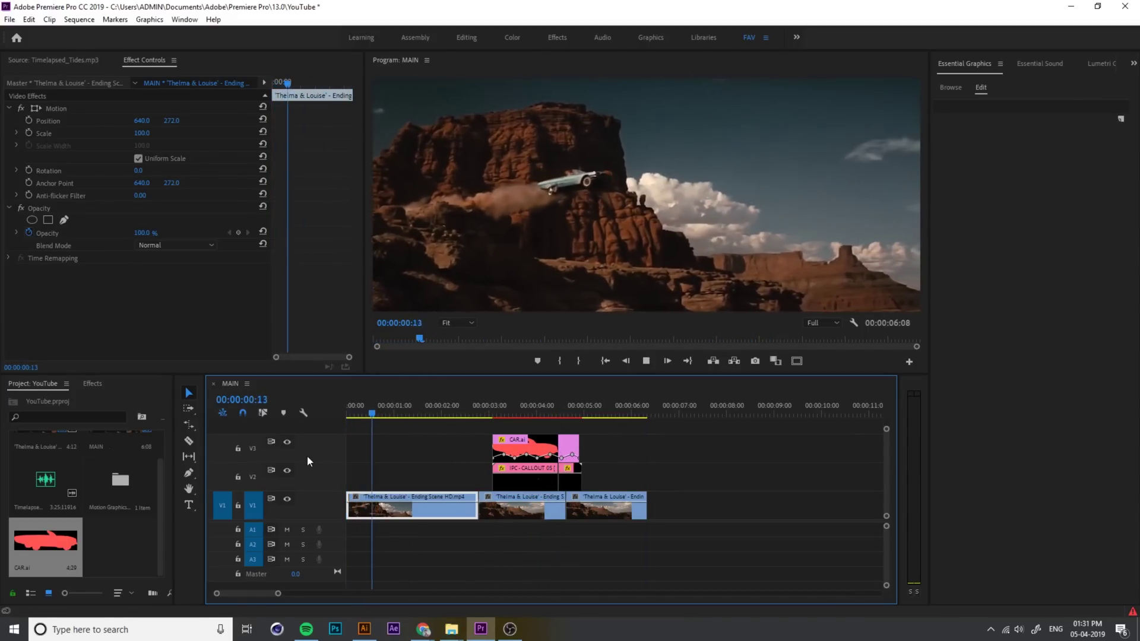